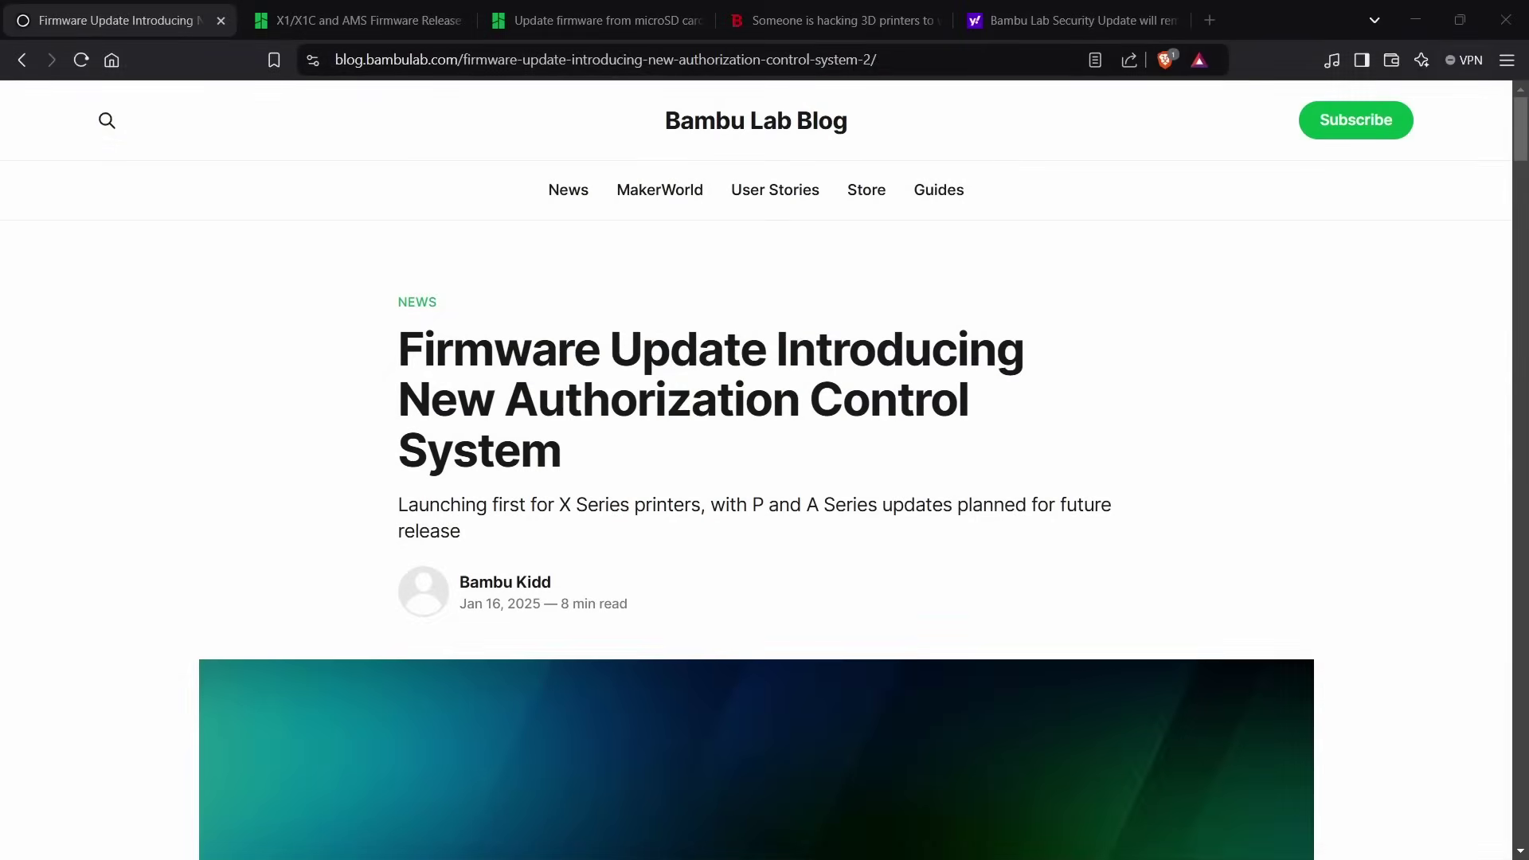
Step: Scroll to the updates list and highlight the X1 firmware and Bambu Studio/Handy version bullets
scroll(766, 558, down, 1)
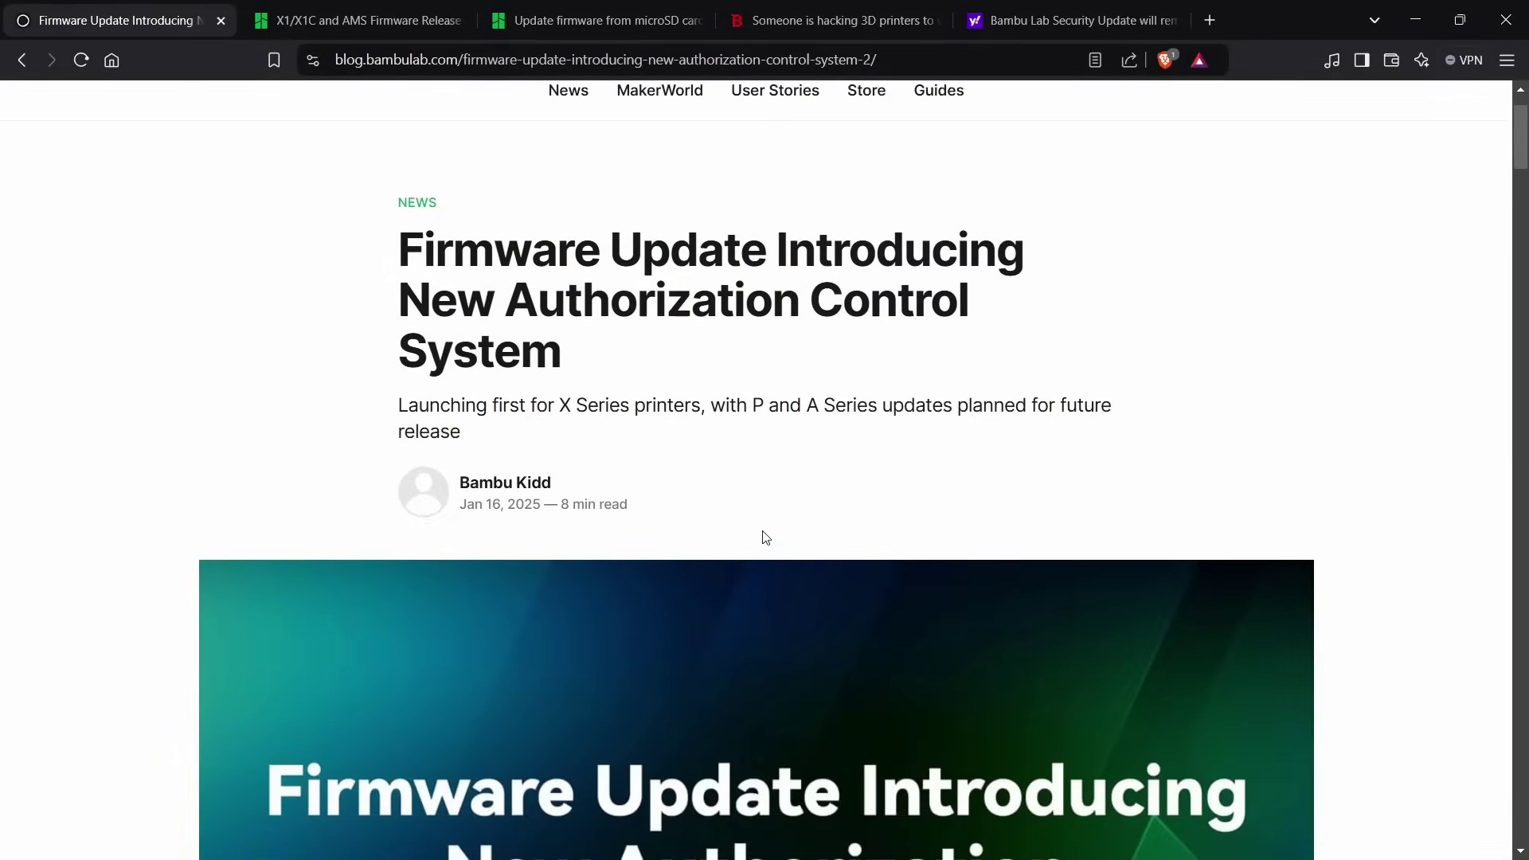
scroll(771, 513, down, 3)
scroll(771, 514, up, 2)
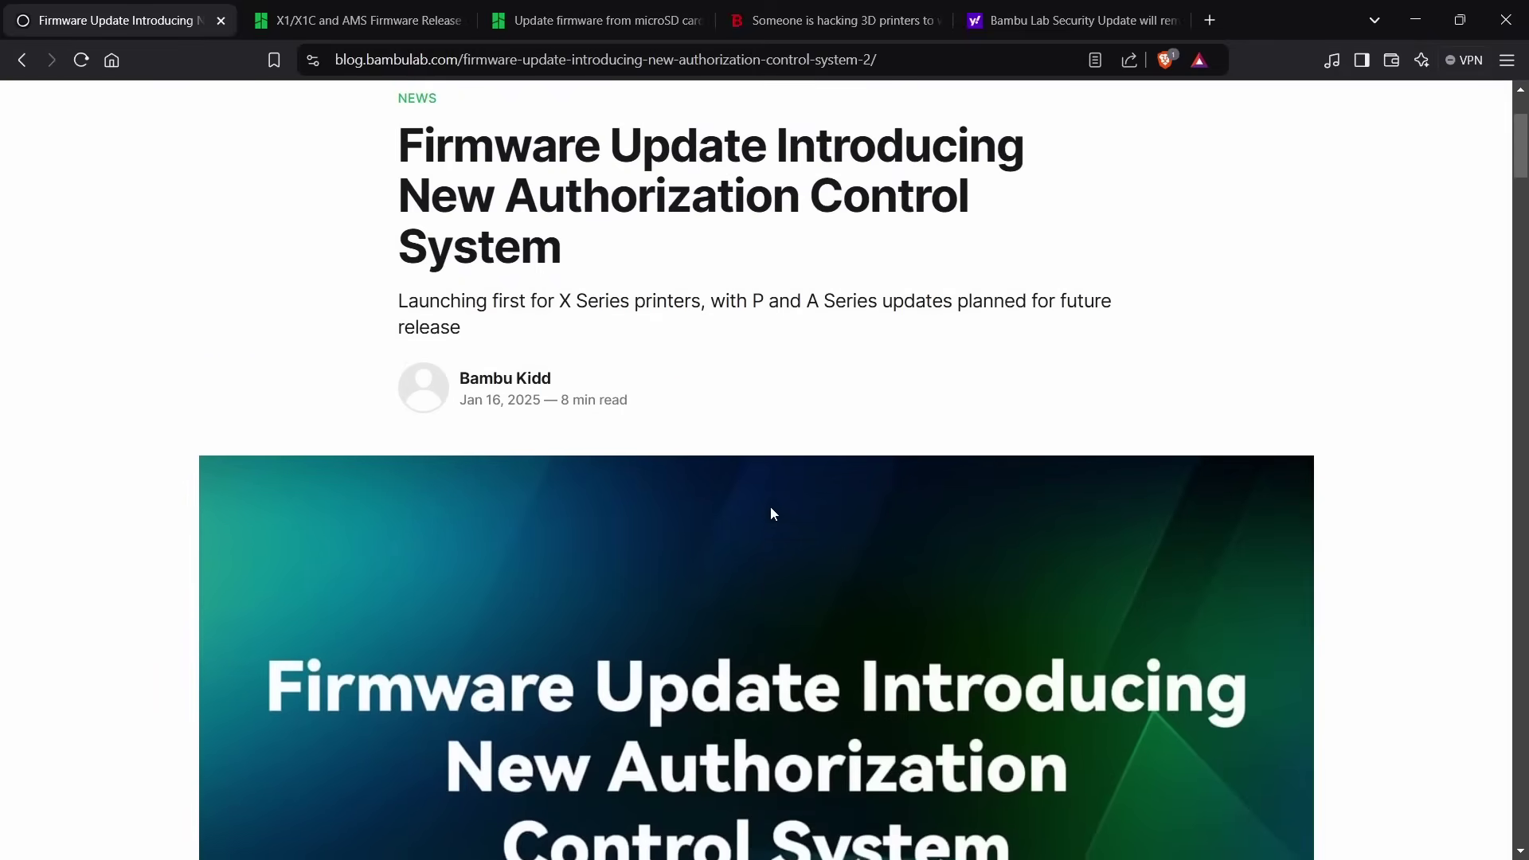
scroll(771, 514, up, 1)
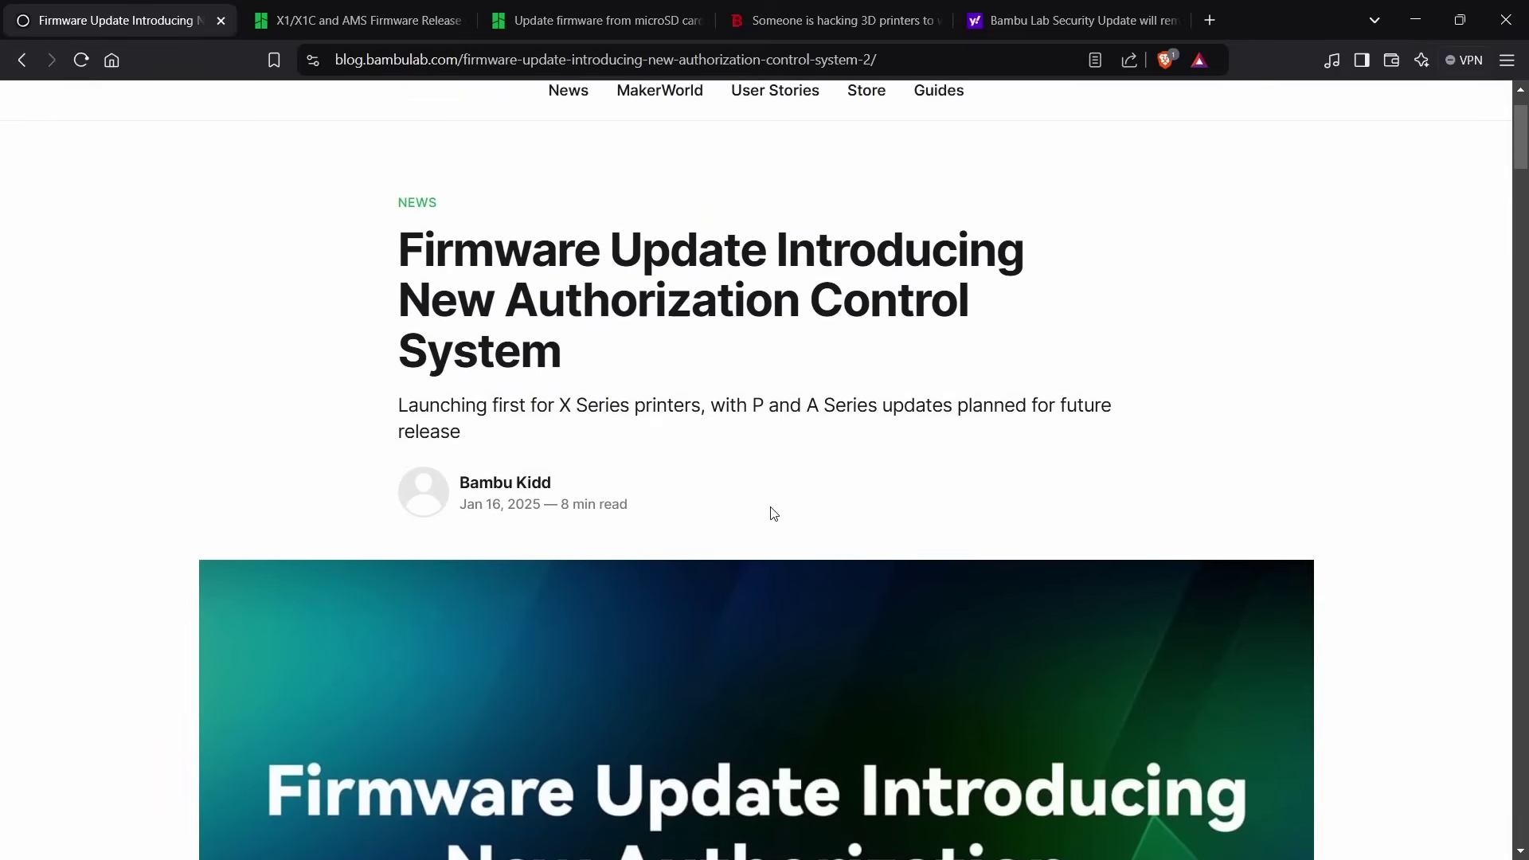
scroll(795, 502, down, 9)
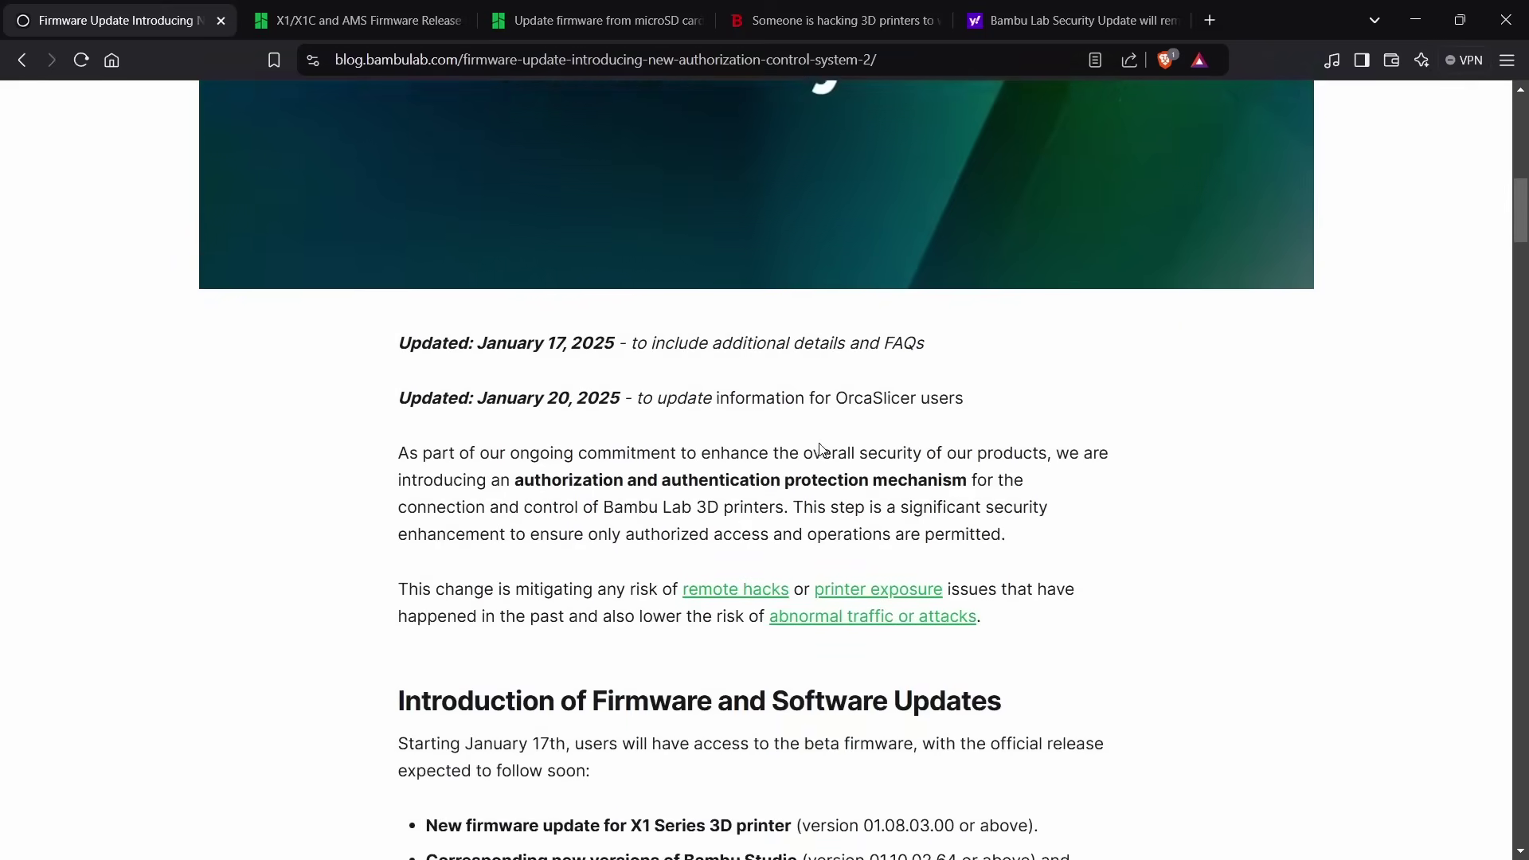
scroll(820, 450, down, 3)
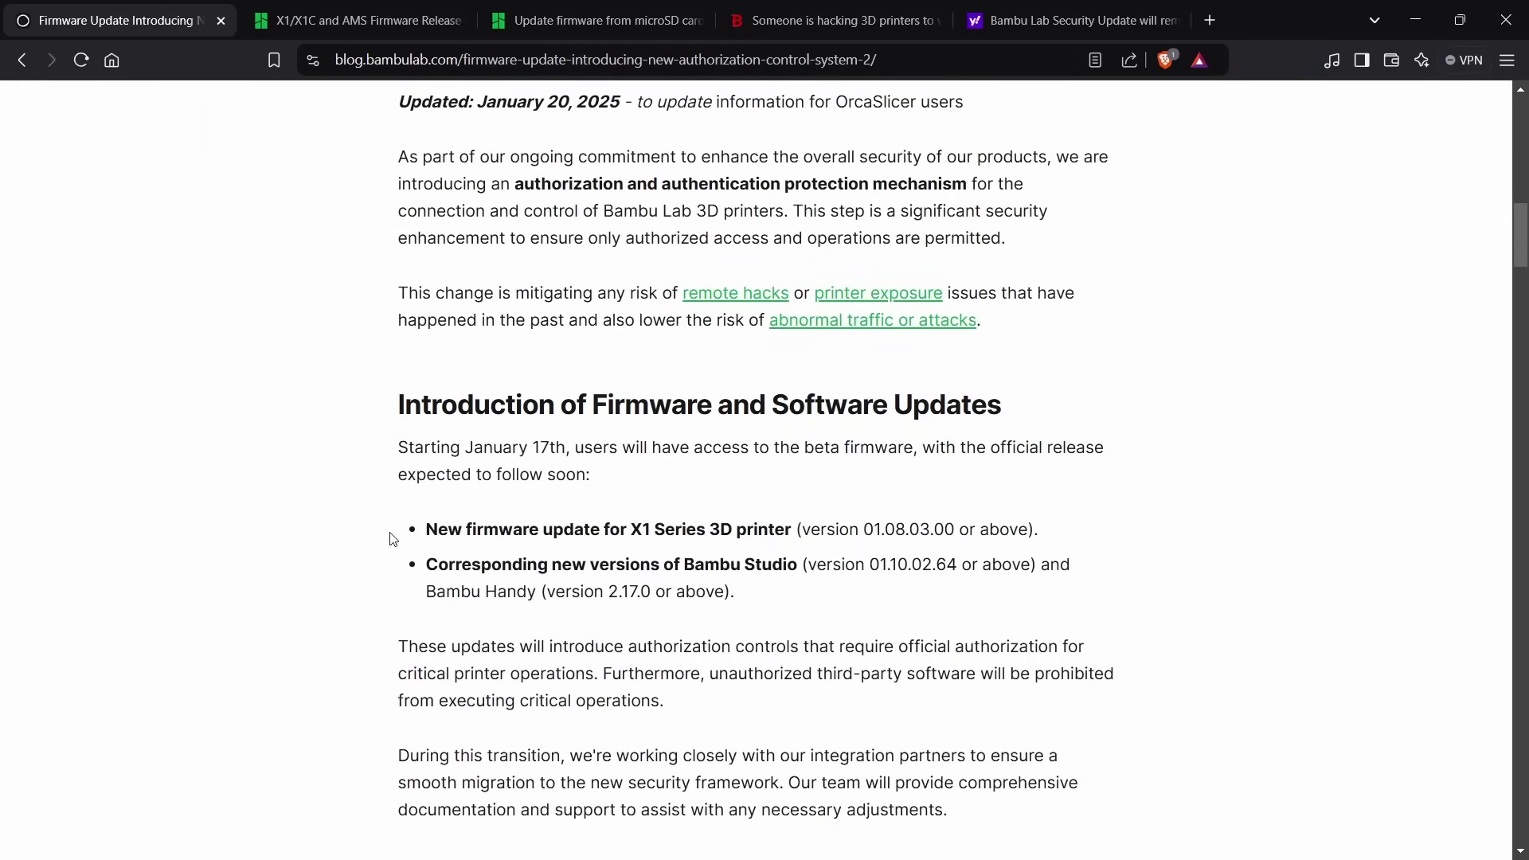
drag(393, 539, 1097, 532)
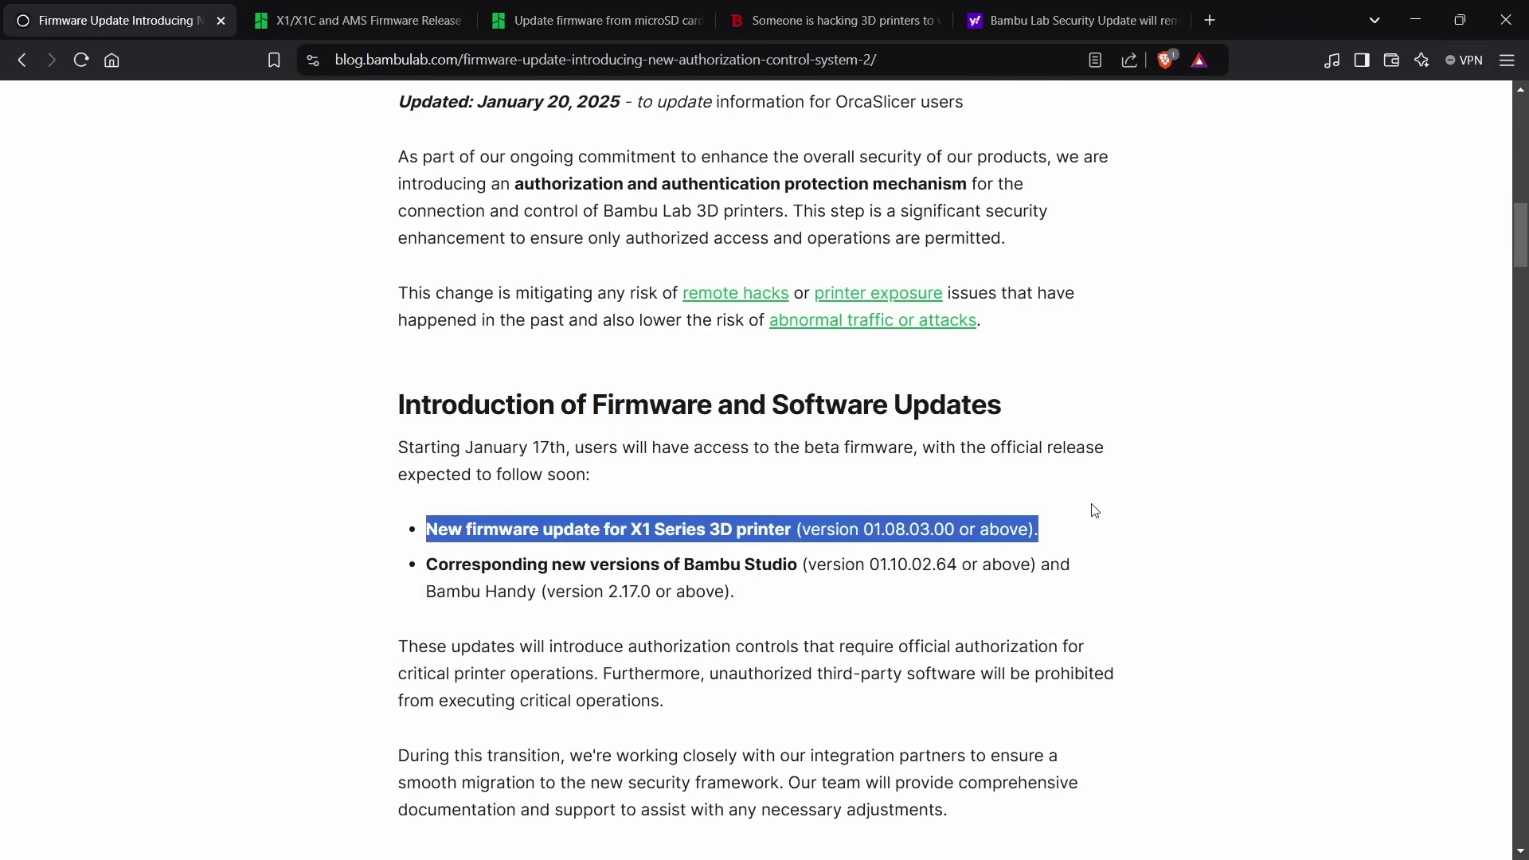
drag(675, 564, 1088, 599)
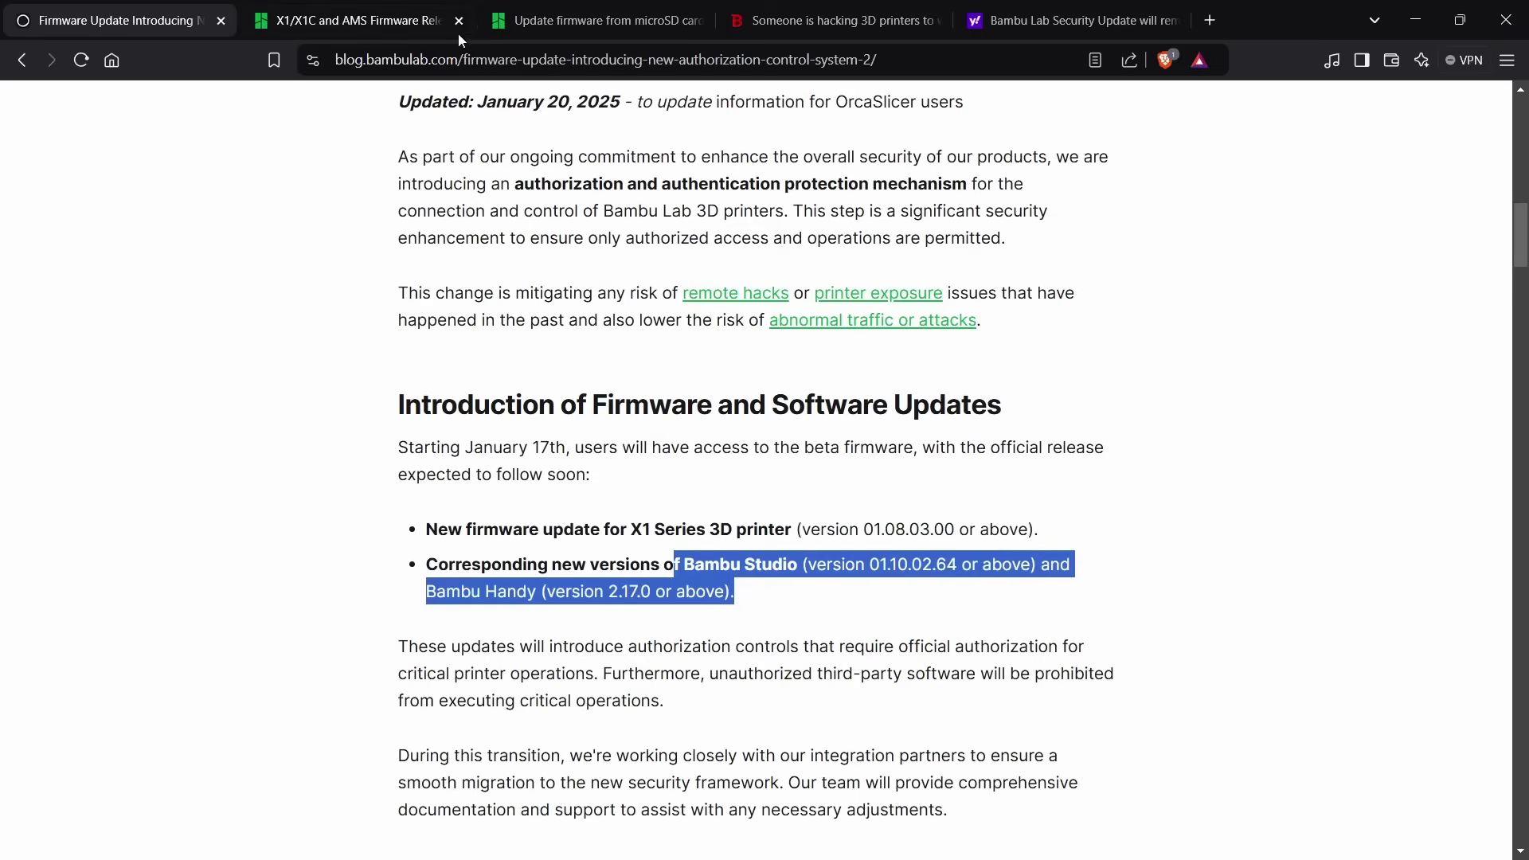
Step: On the X1/X1C firmware release history, highlight the New function note for version 01.08.02.00
click(304, 24)
click(847, 459)
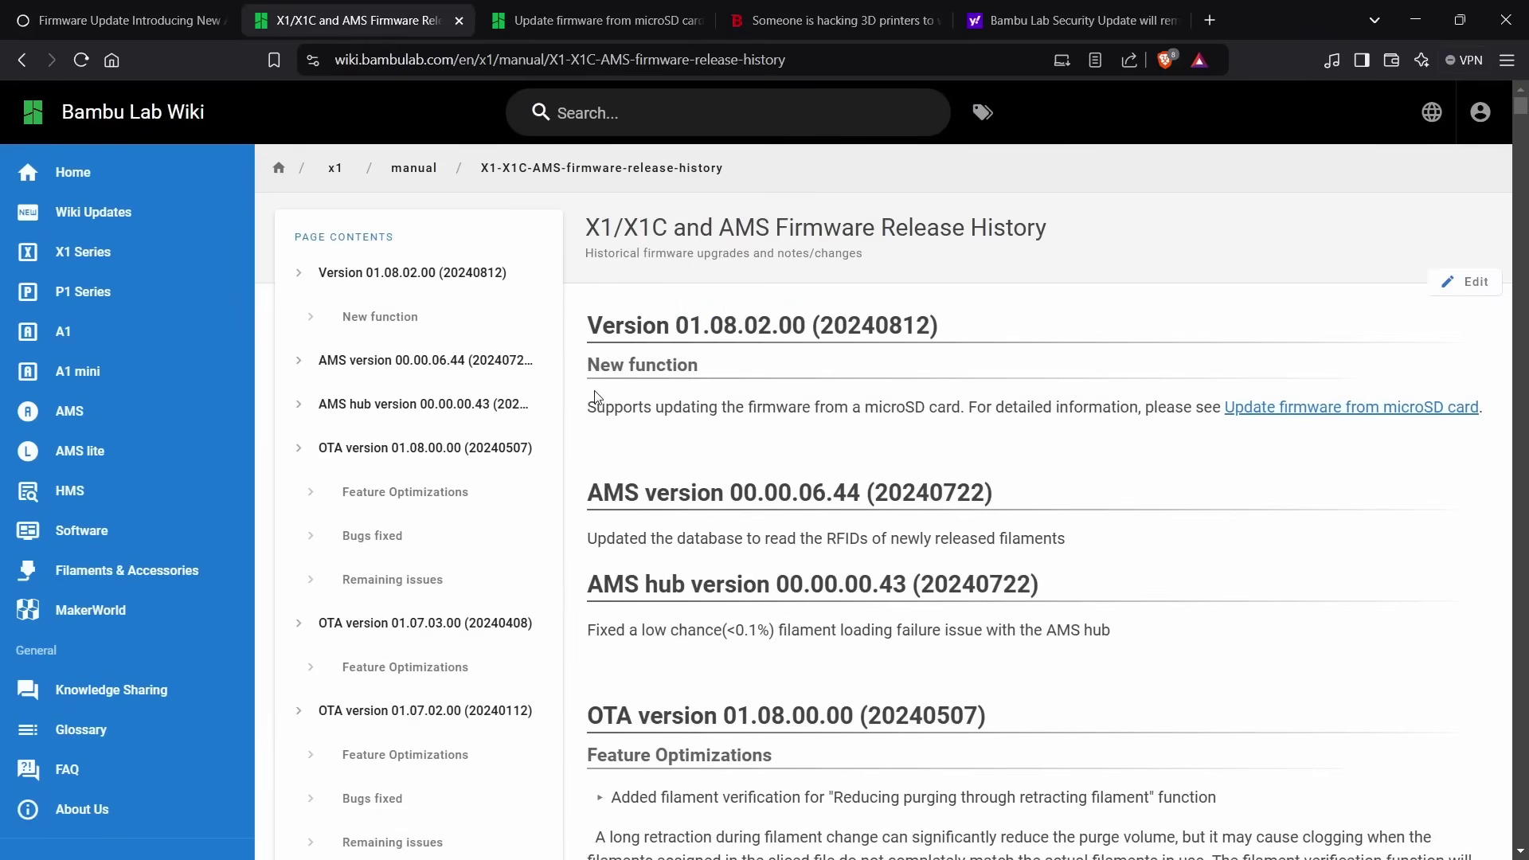
drag(588, 357, 1056, 431)
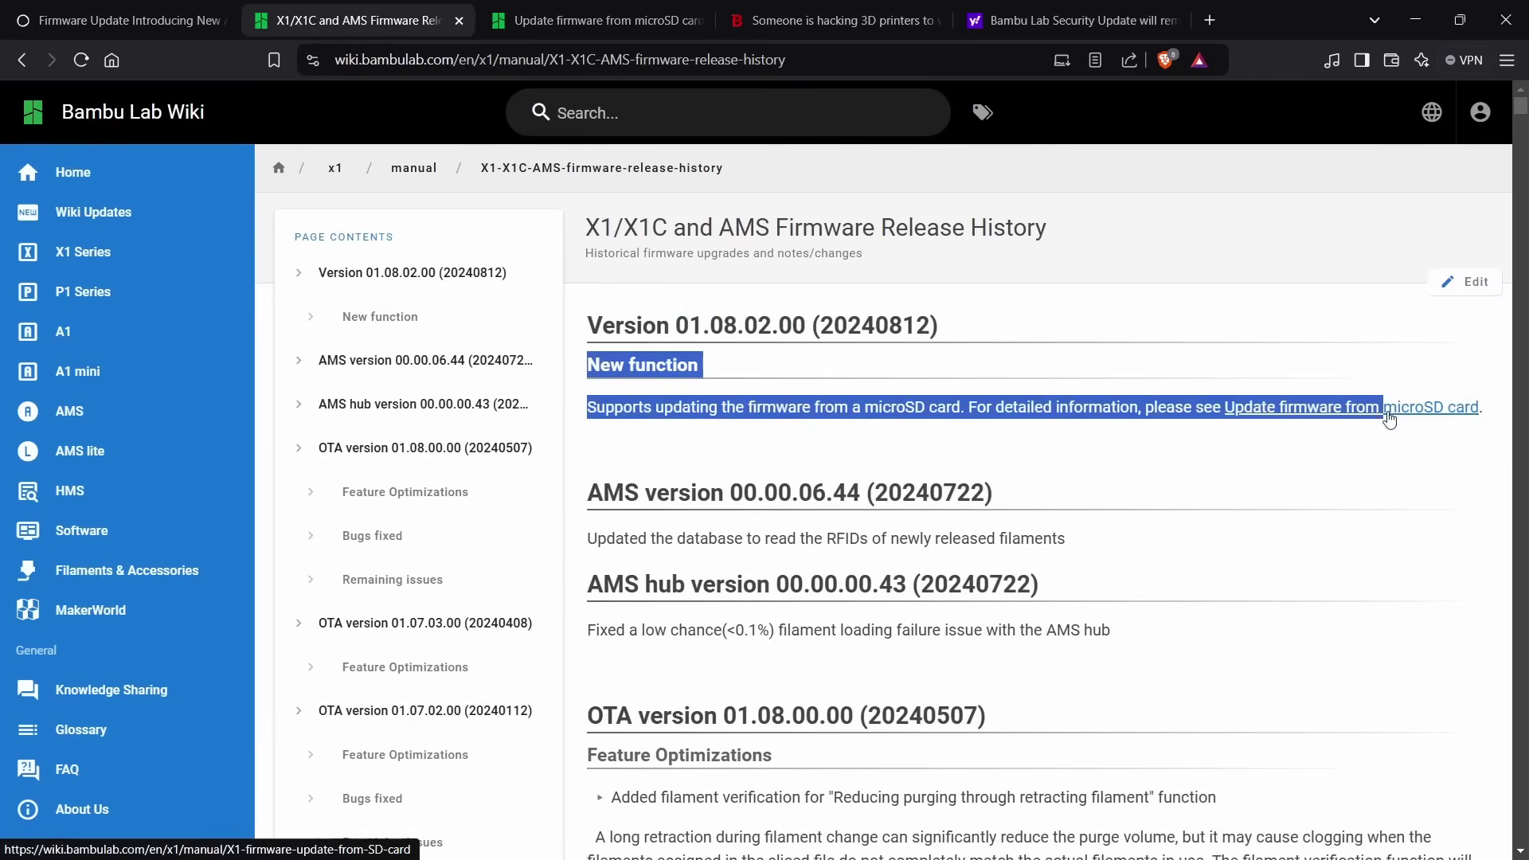
click(1310, 445)
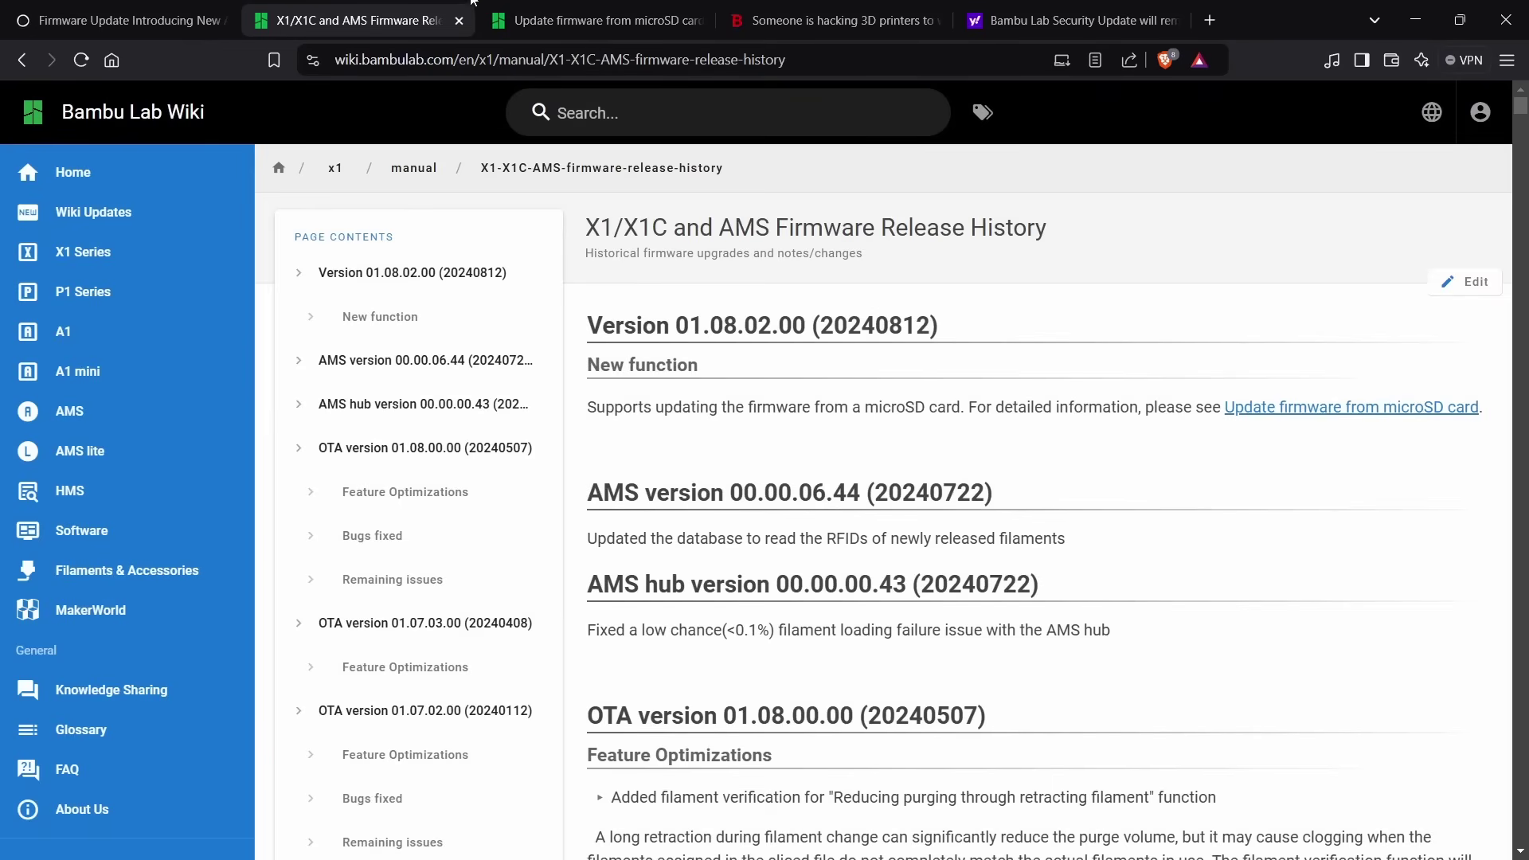
Step: Open the microSD firmware update guide and highlight the line about rolling back versions
click(522, 28)
drag(856, 429, 613, 416)
click(874, 401)
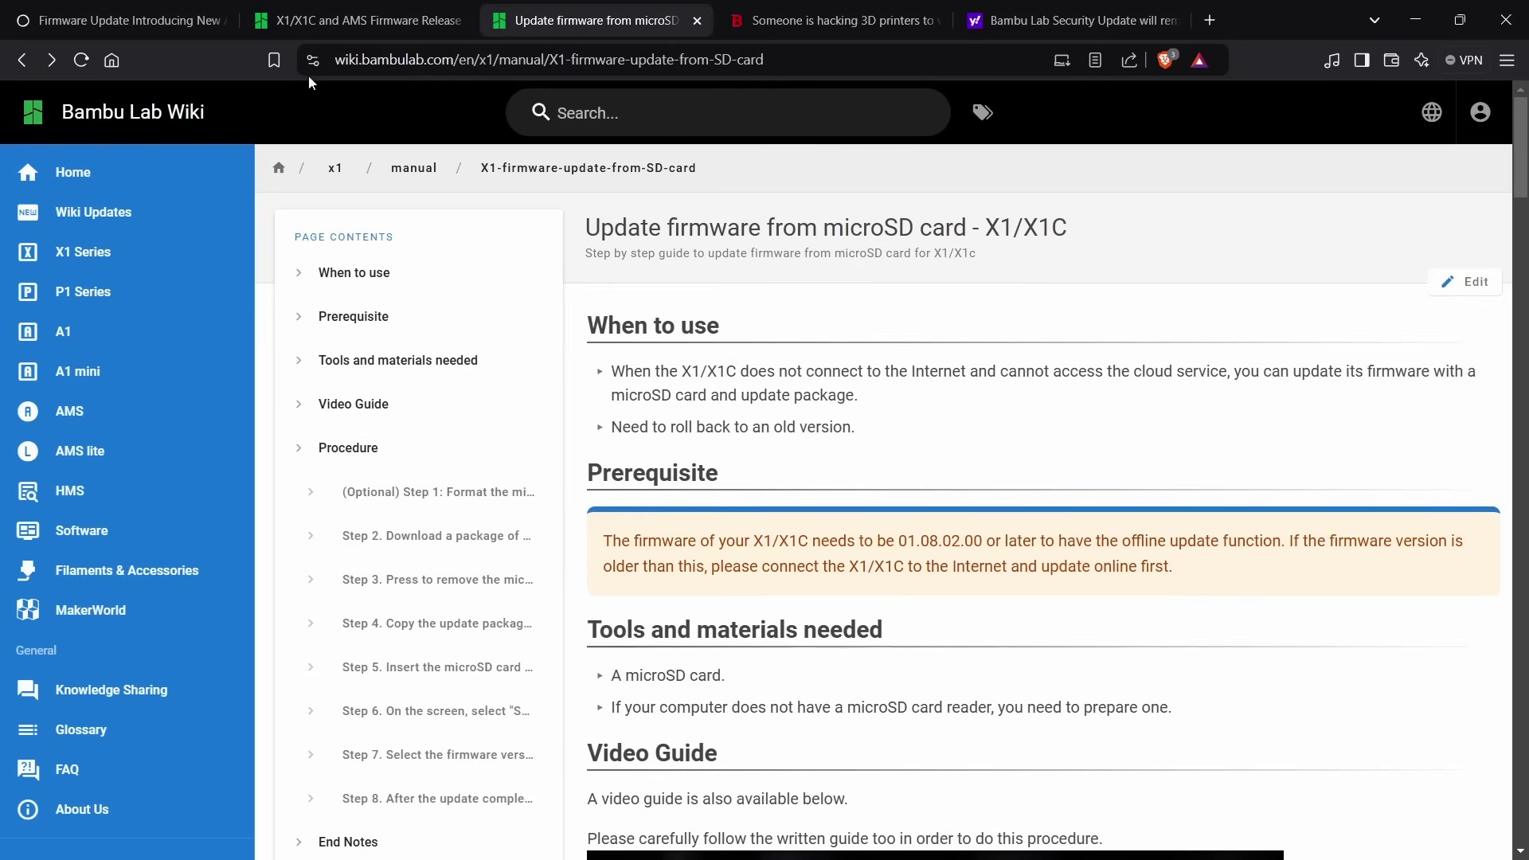
Step: Open the Bitdefender 3D printer hacking article, scroll to its ASCII-art warning, then back up
click(782, 26)
scroll(724, 278, down, 4)
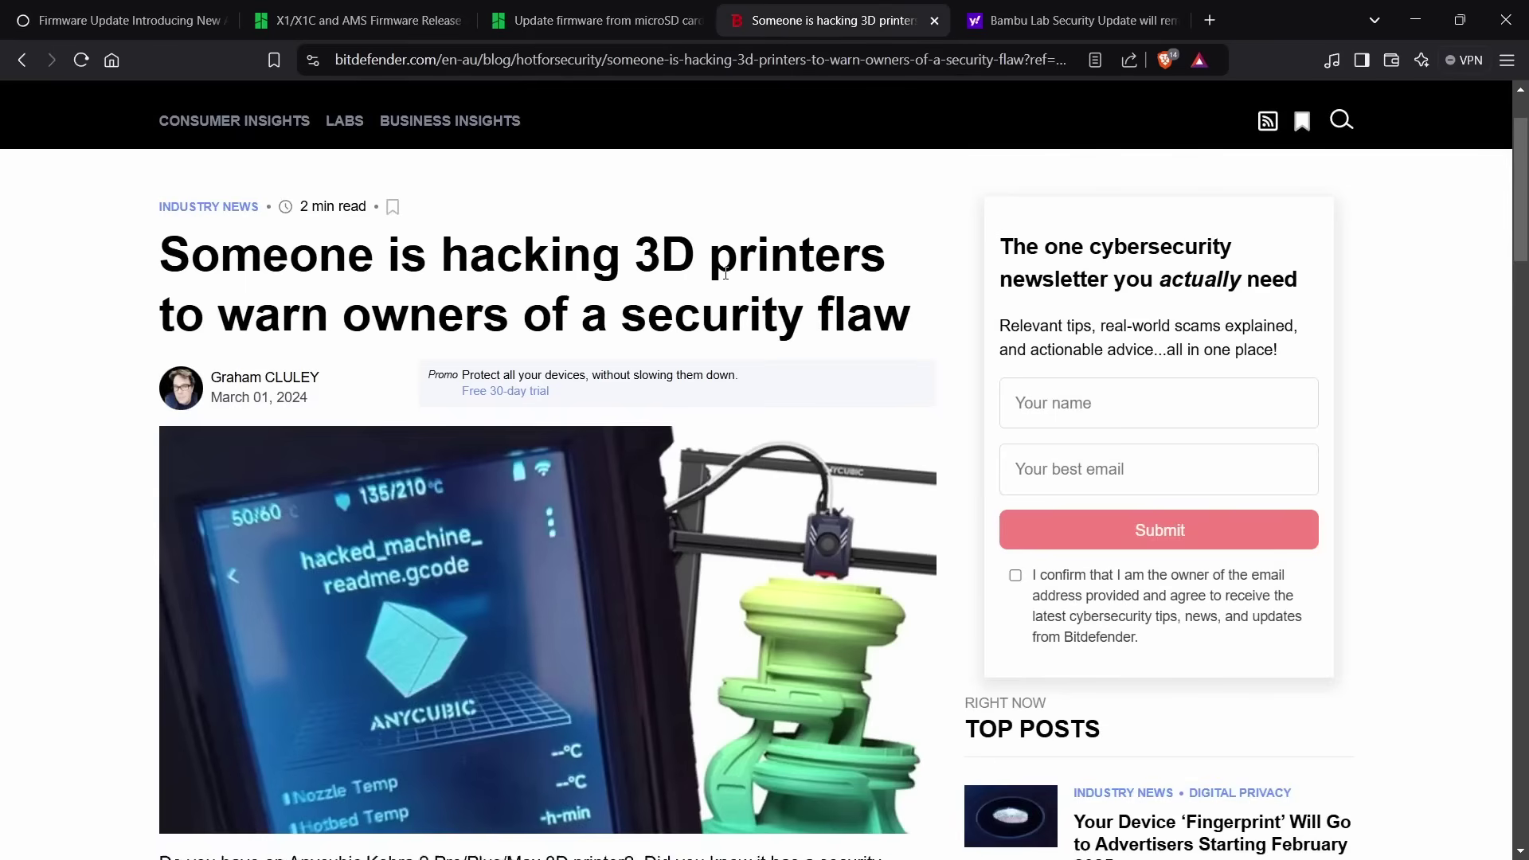
scroll(724, 278, down, 12)
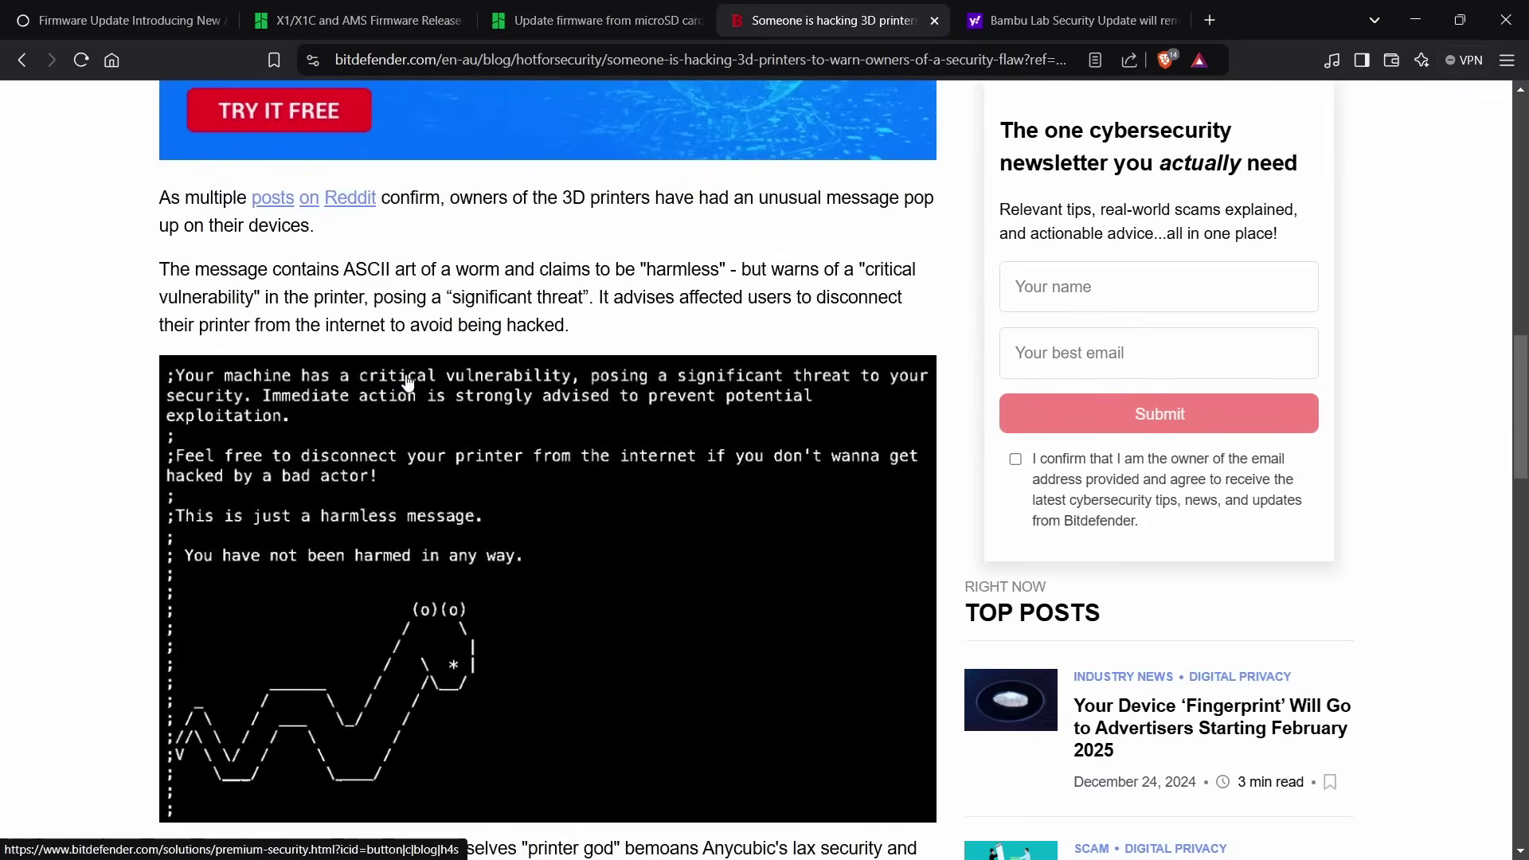
scroll(406, 383, up, 12)
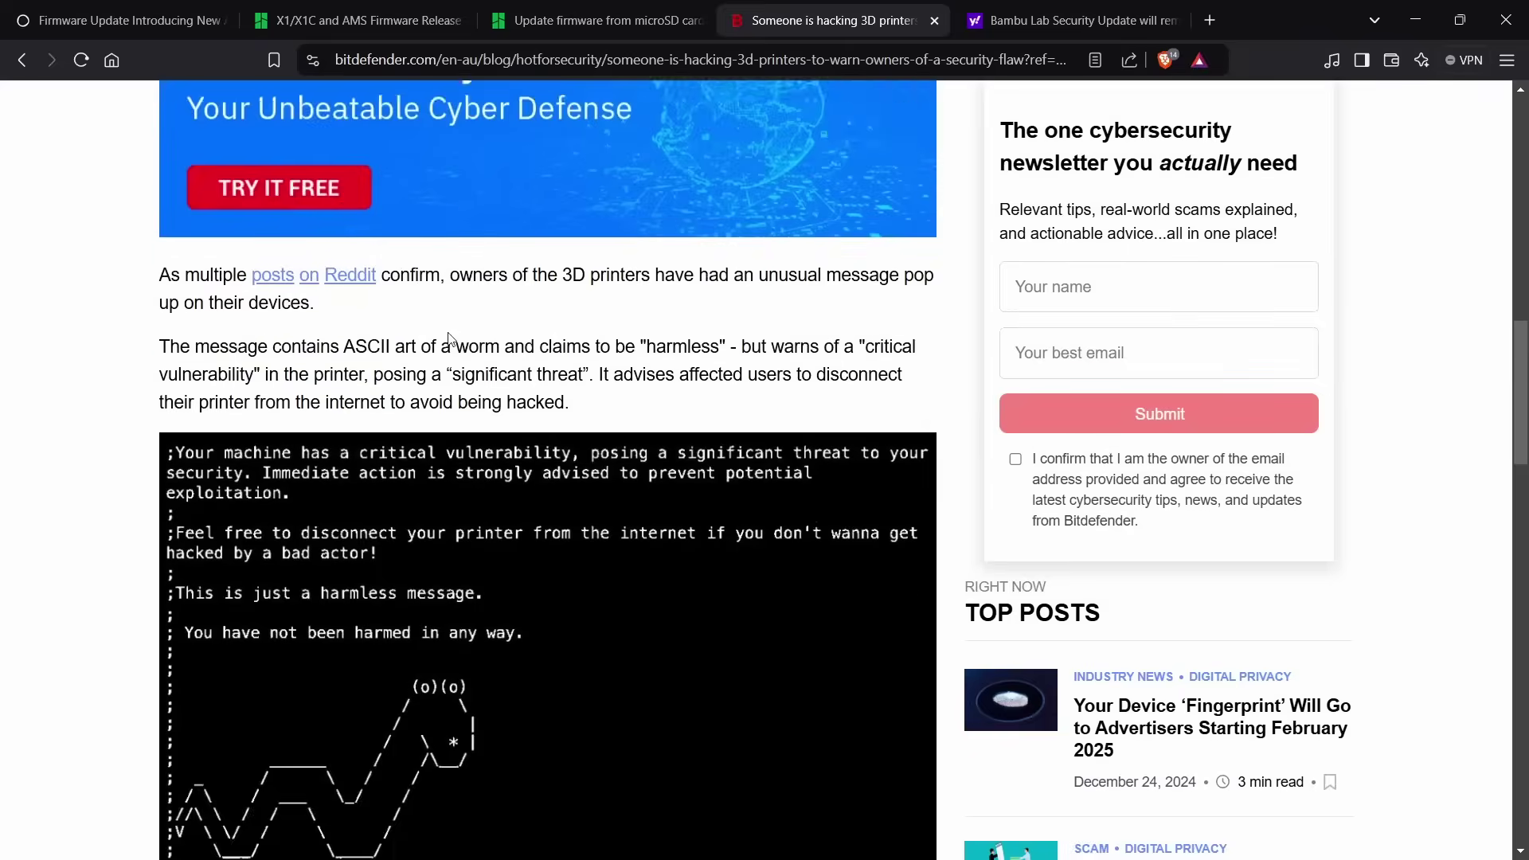
scroll(447, 339, up, 5)
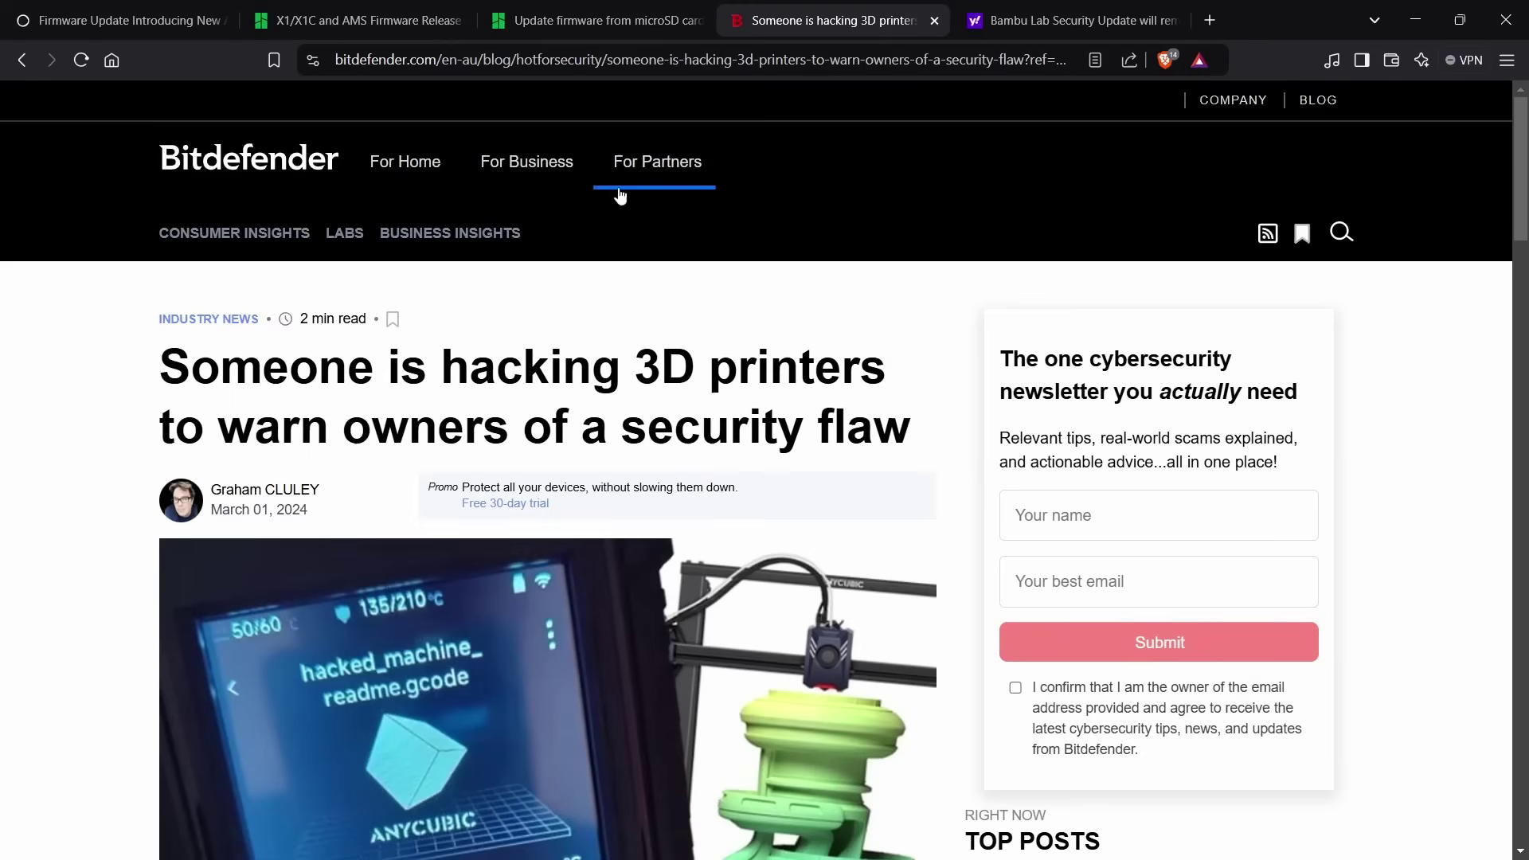
Step: Open the Yahoo Tech OrcaSlicer access article, read its critical operations list, return to the headline
click(1021, 22)
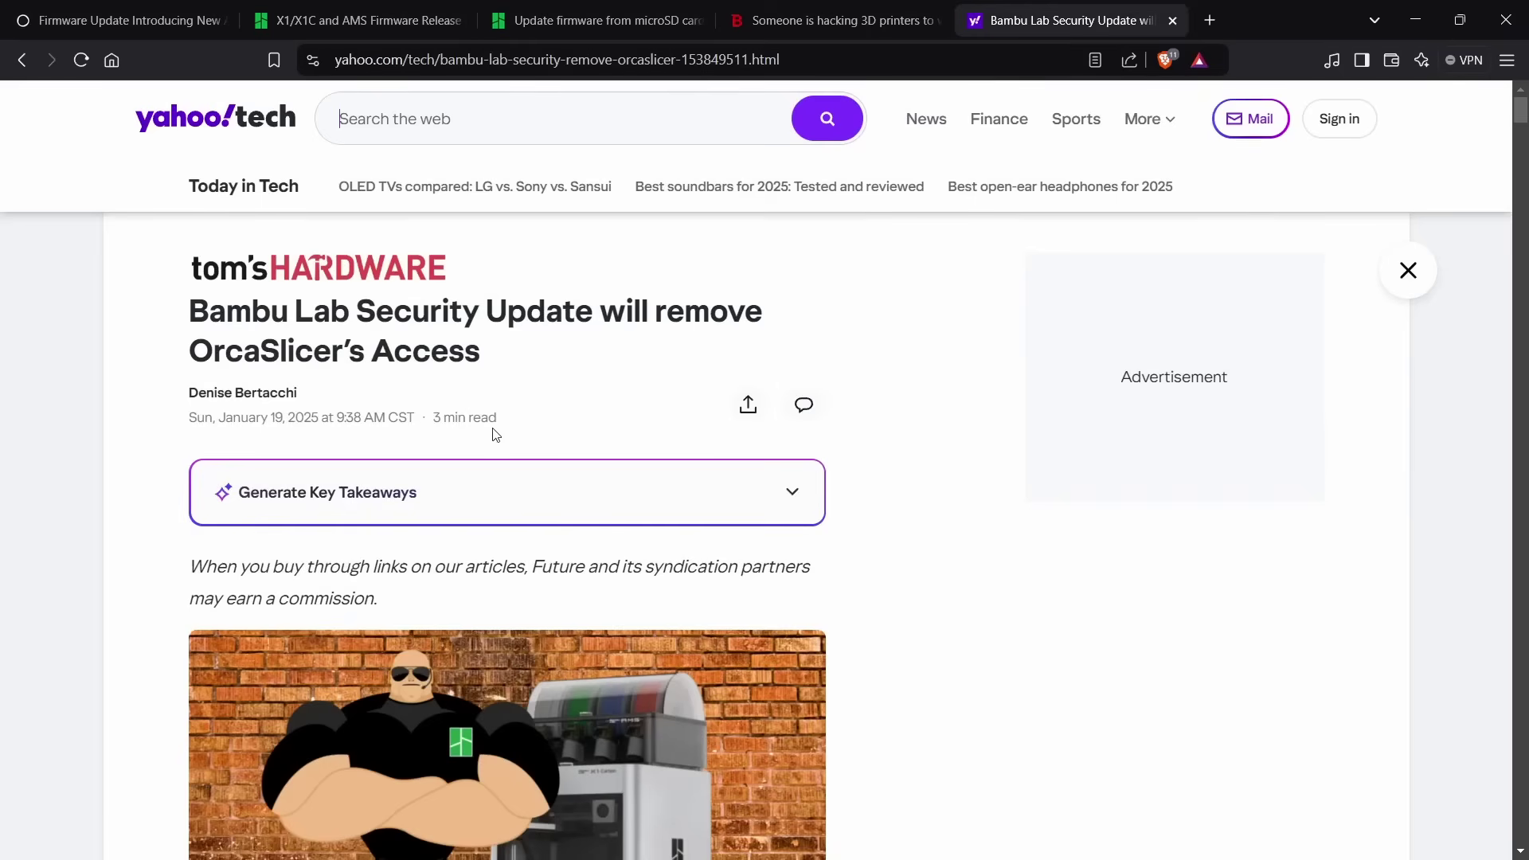
scroll(494, 430, down, 7)
scroll(468, 460, down, 7)
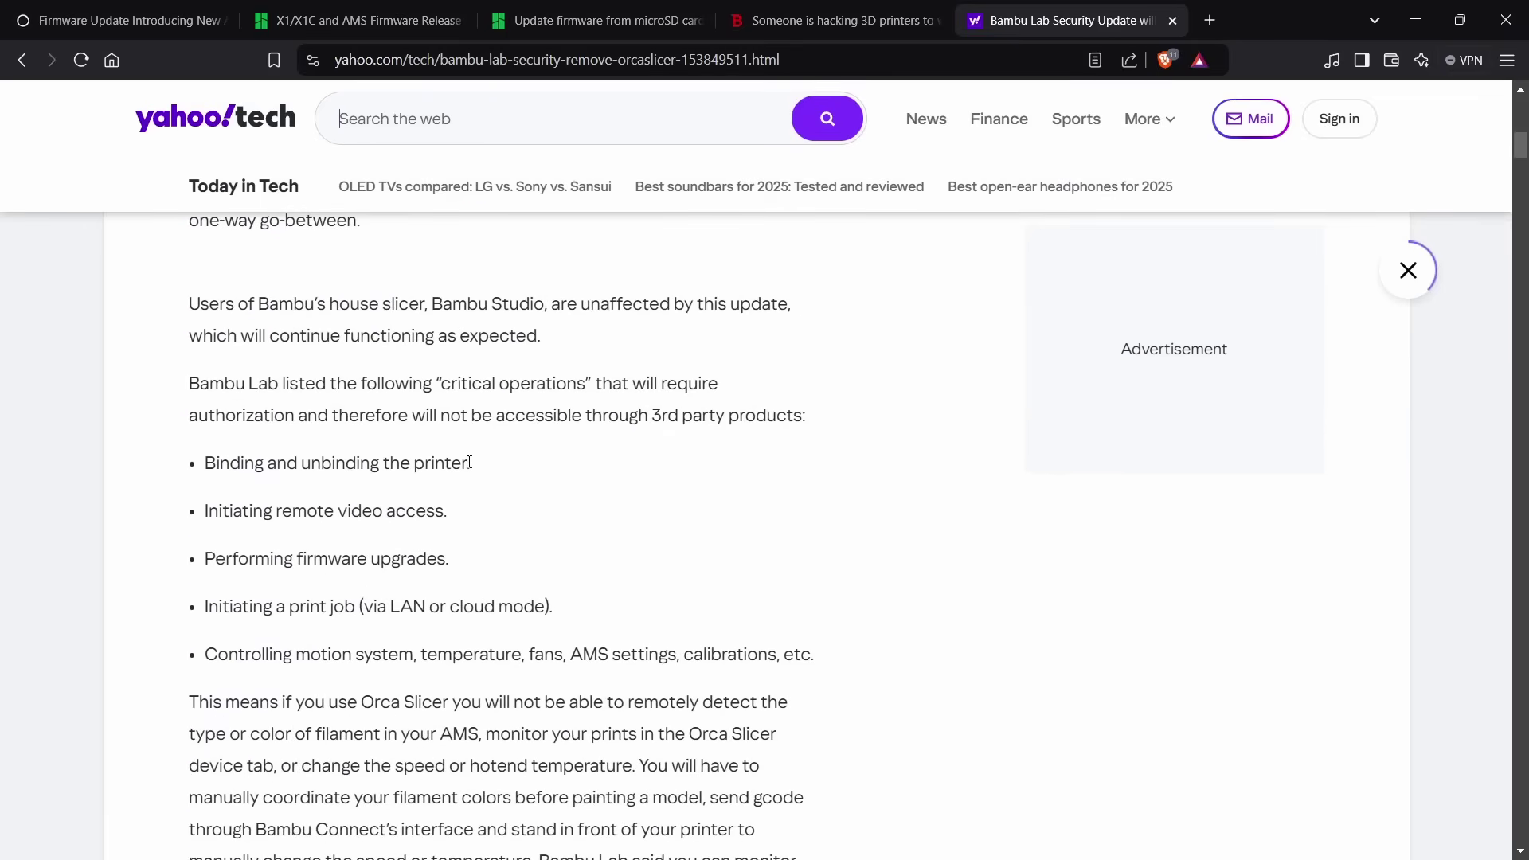
scroll(469, 463, down, 5)
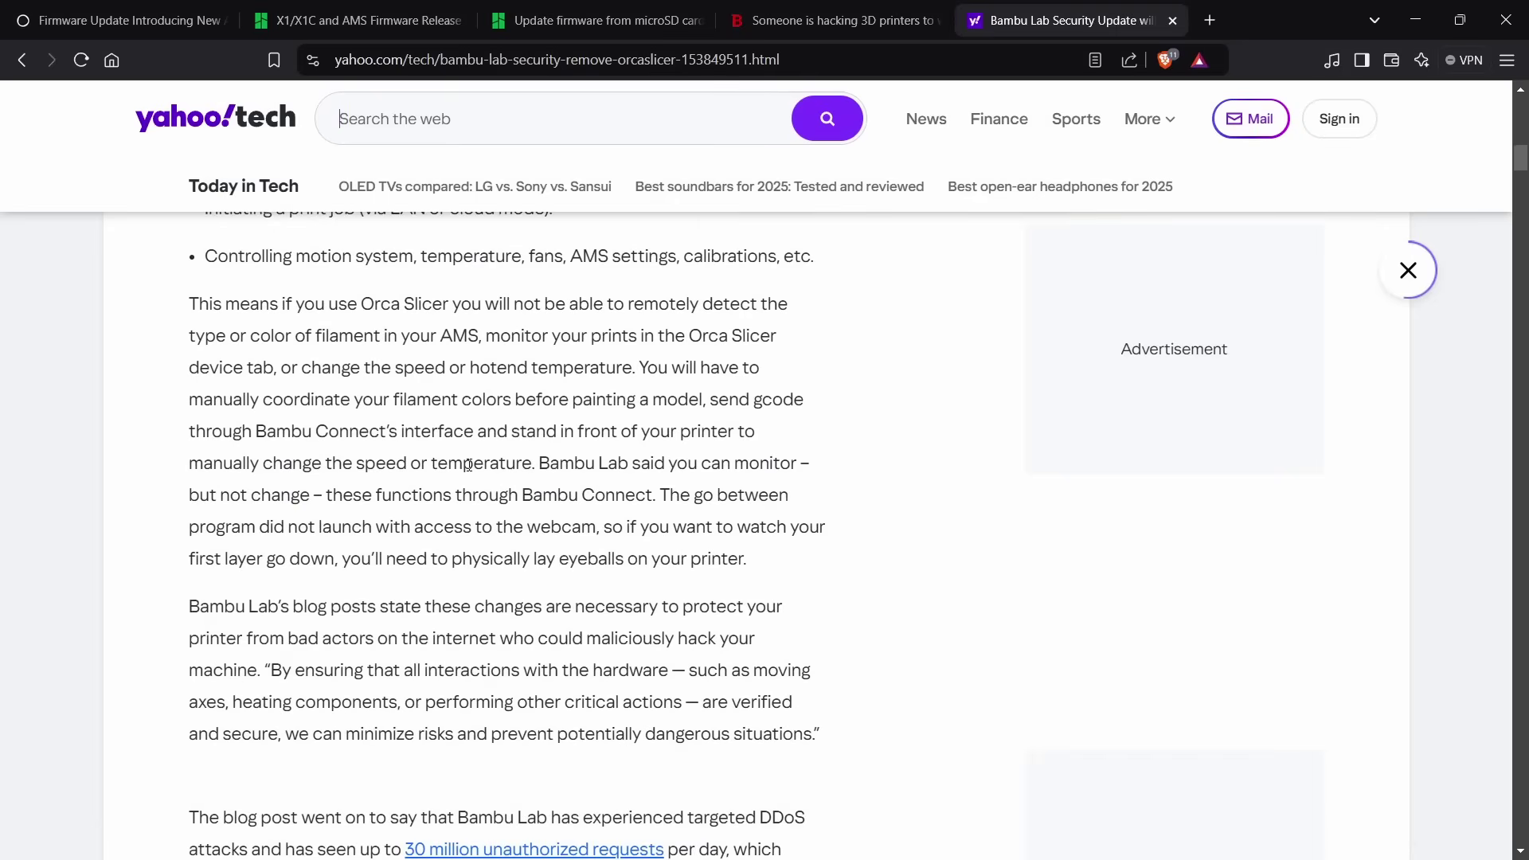
scroll(468, 465, up, 15)
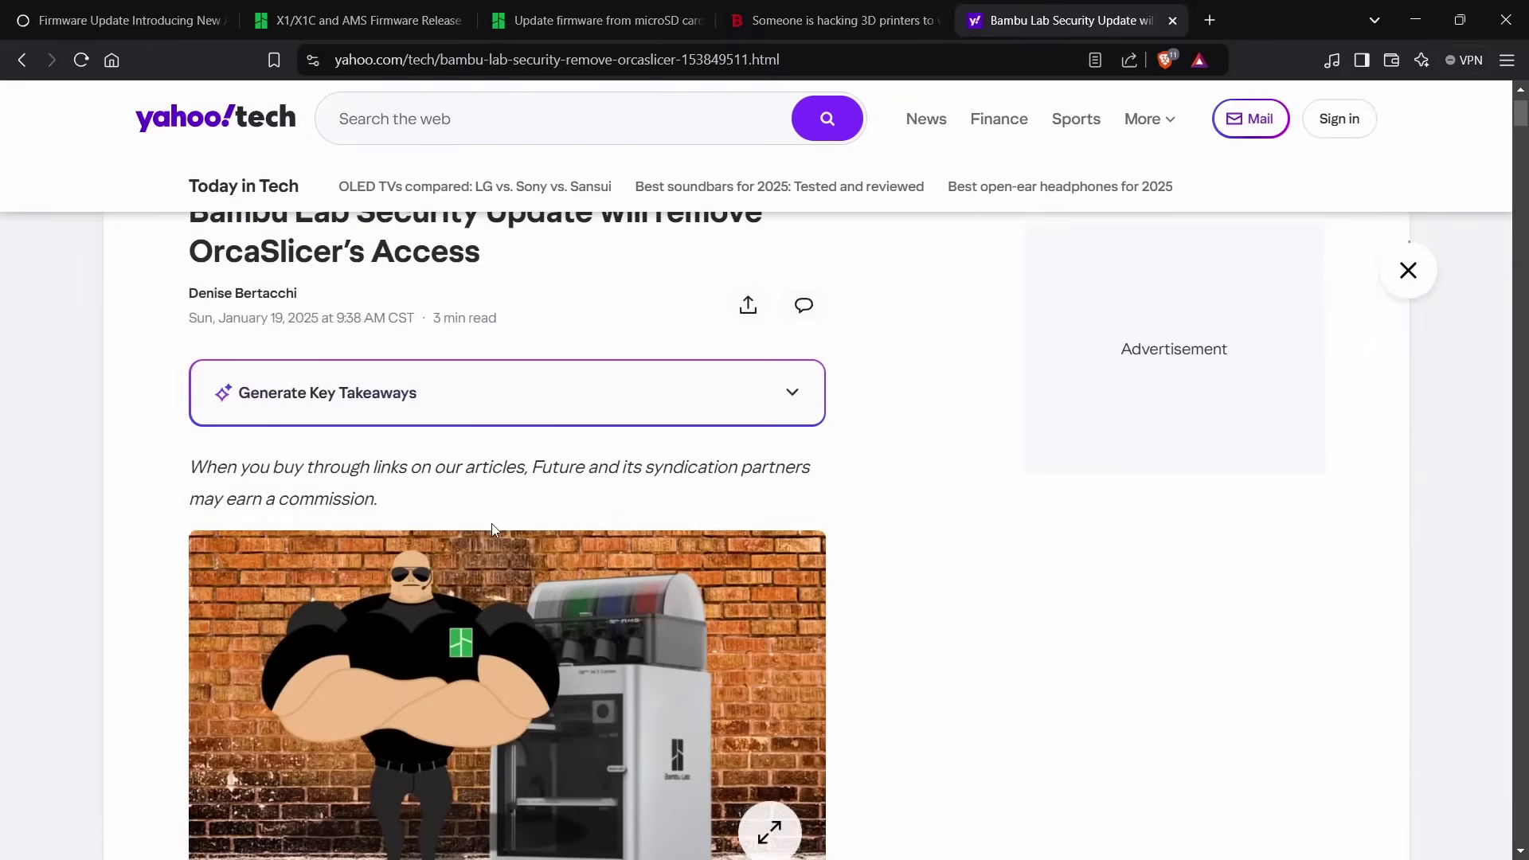
scroll(490, 523, up, 1)
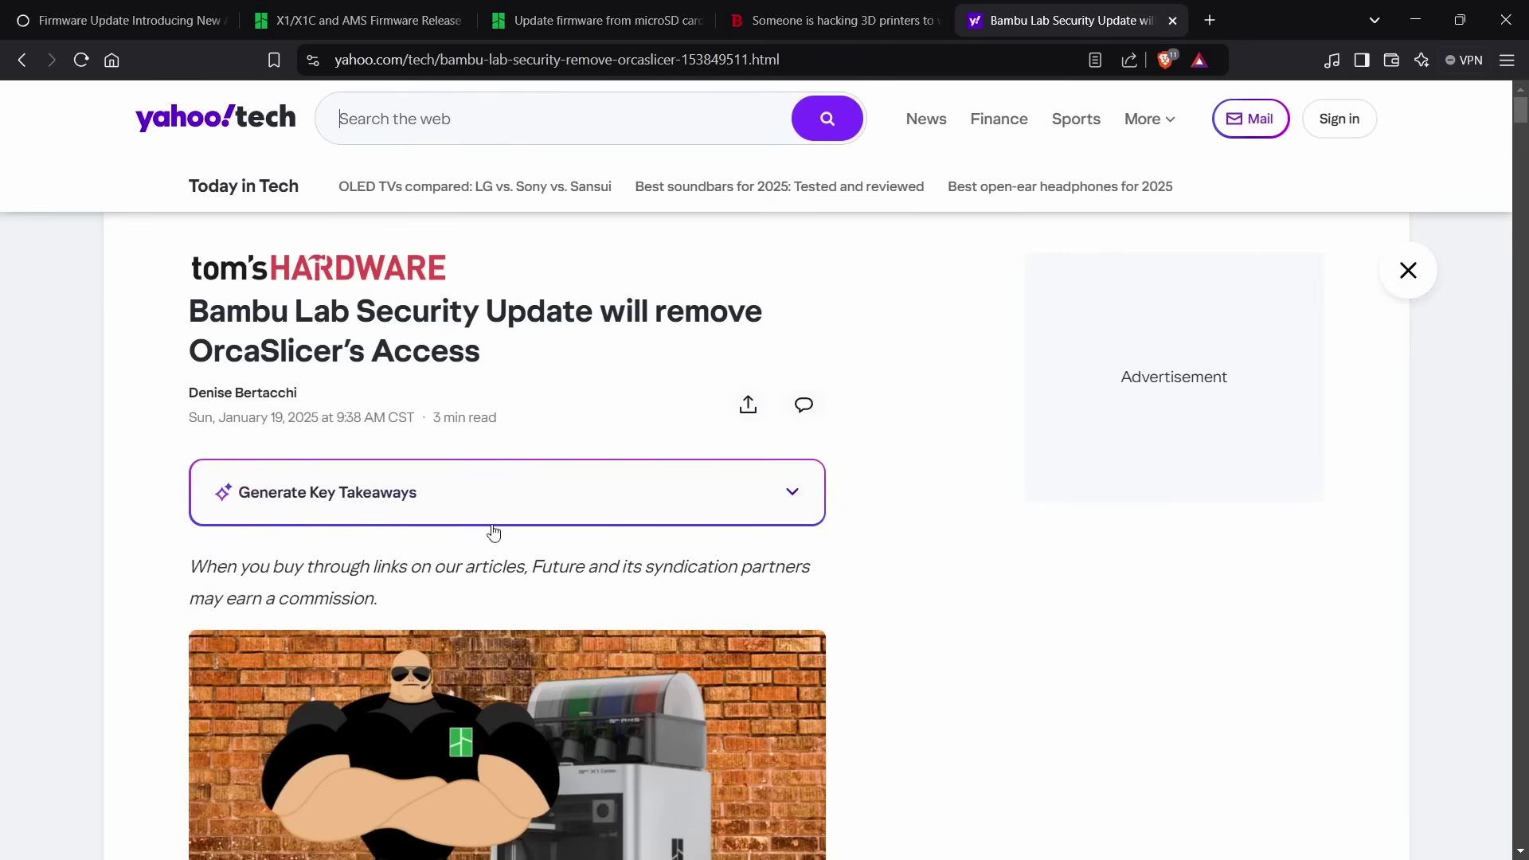
Step: Back on the Bambu Lab authorization post, scroll to the Critical Operations That Require Authorization list
click(181, 20)
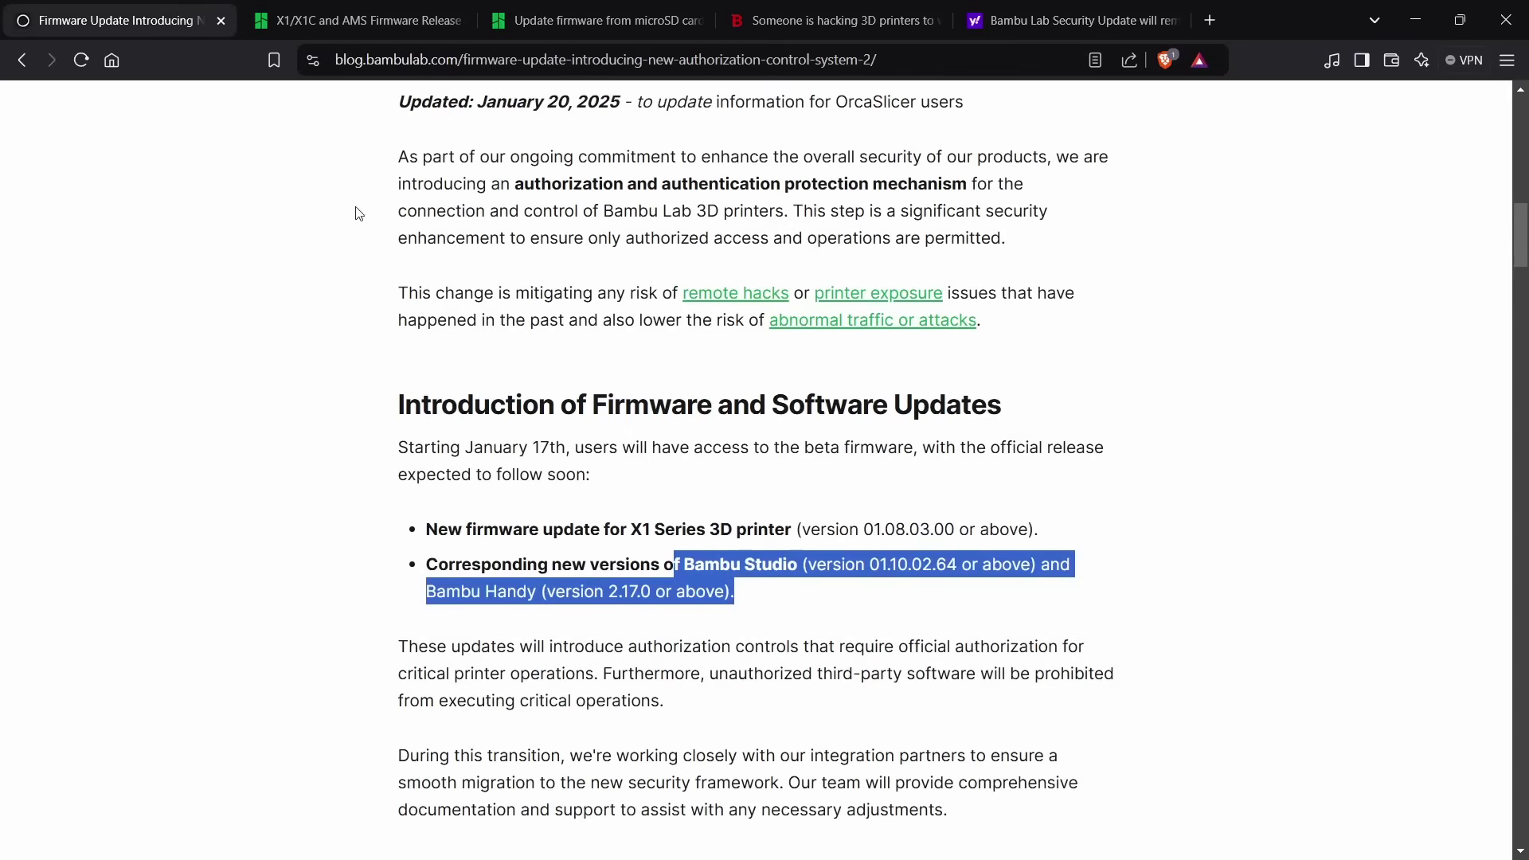
scroll(720, 487, down, 3)
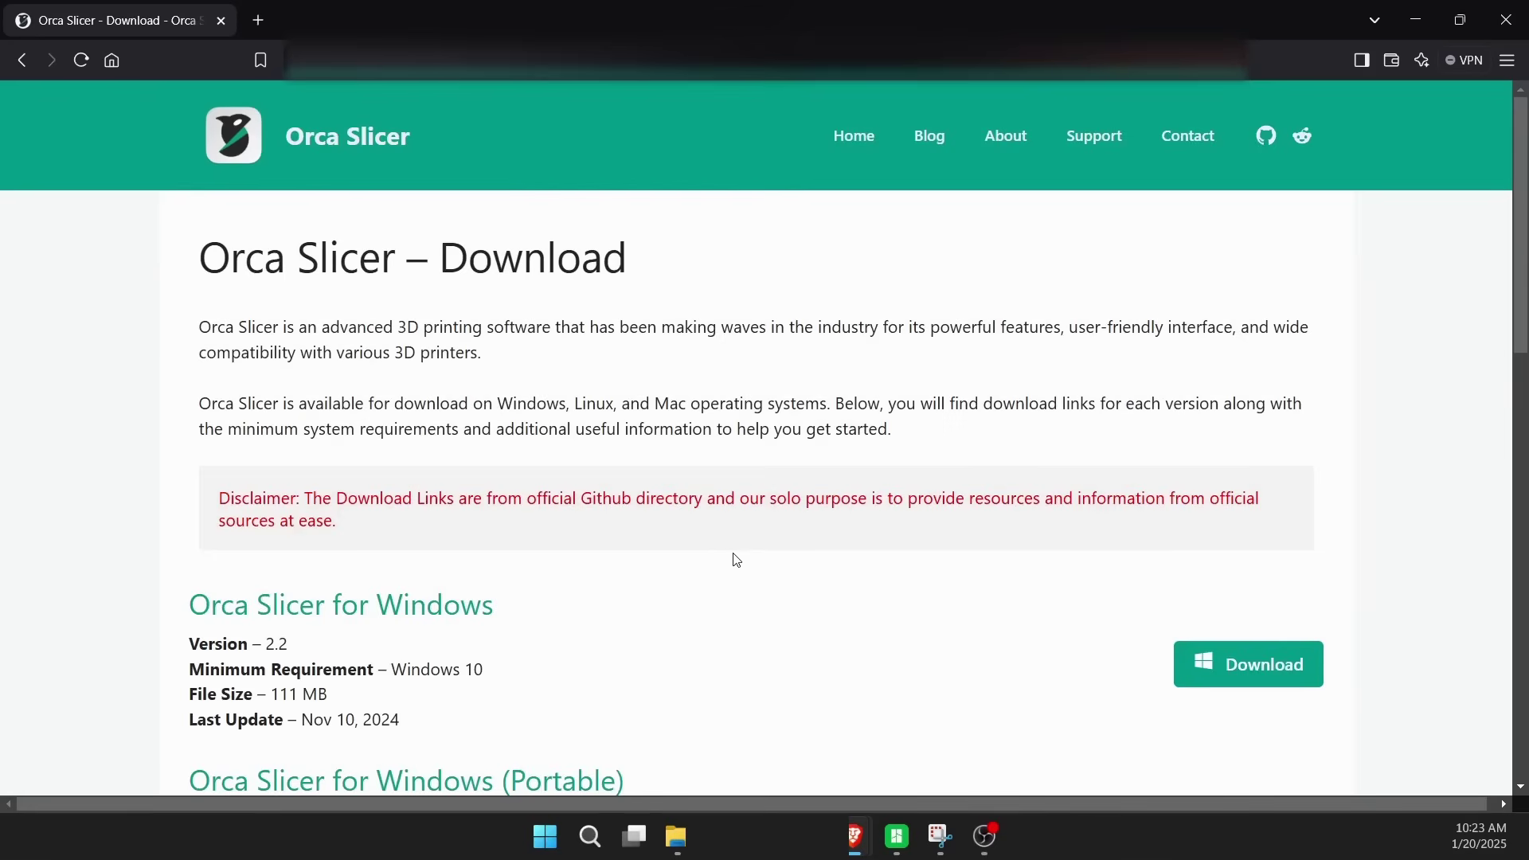
Step: Download OrcaSlicer_Windows_Installer_V2.2.0.exe from the Orca Slicer download site
scroll(735, 560, down, 1)
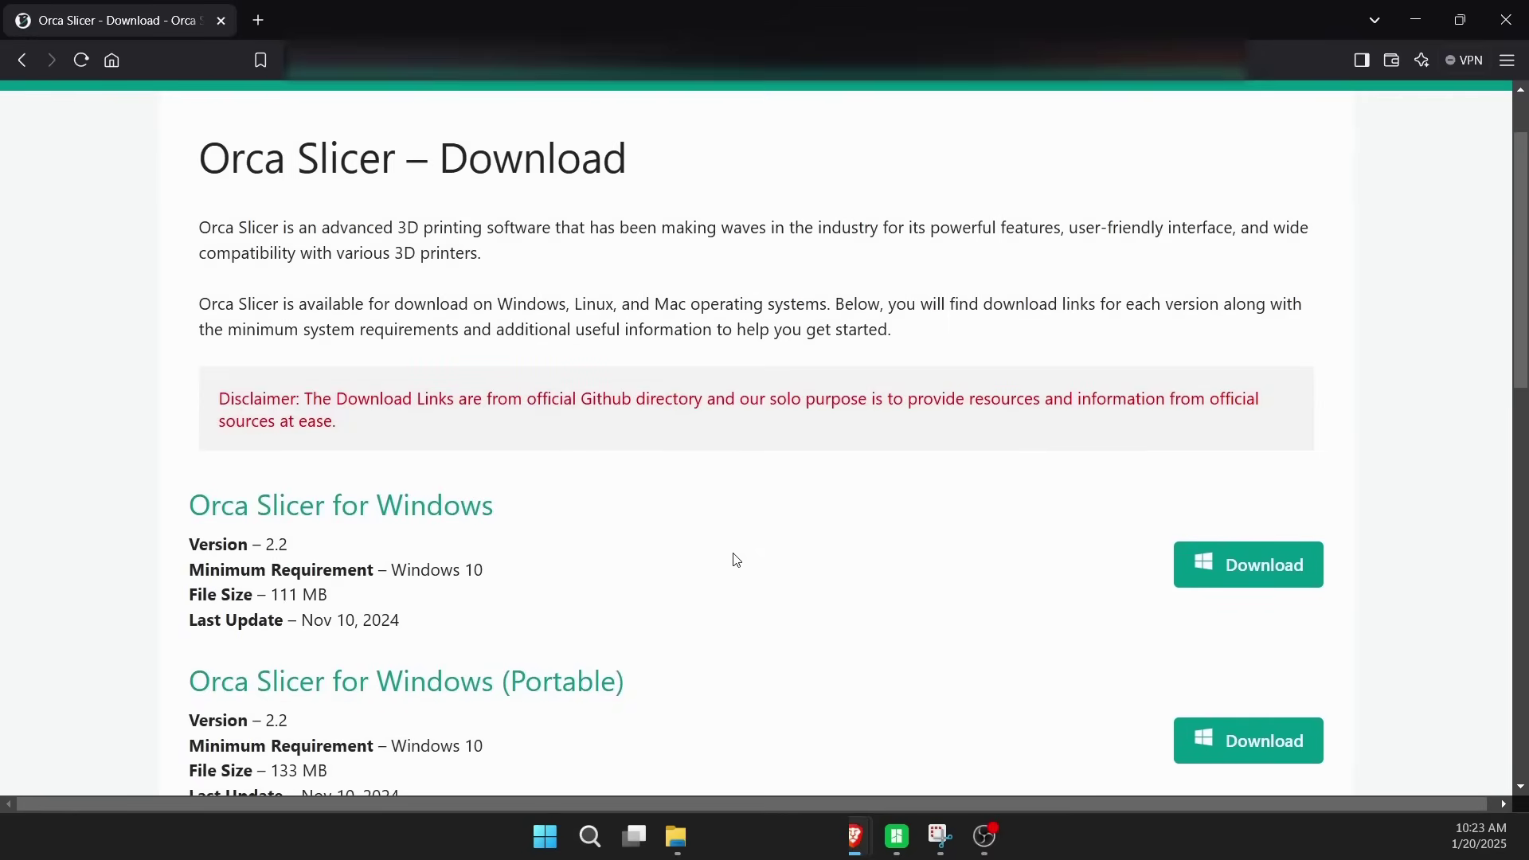
scroll(736, 560, down, 3)
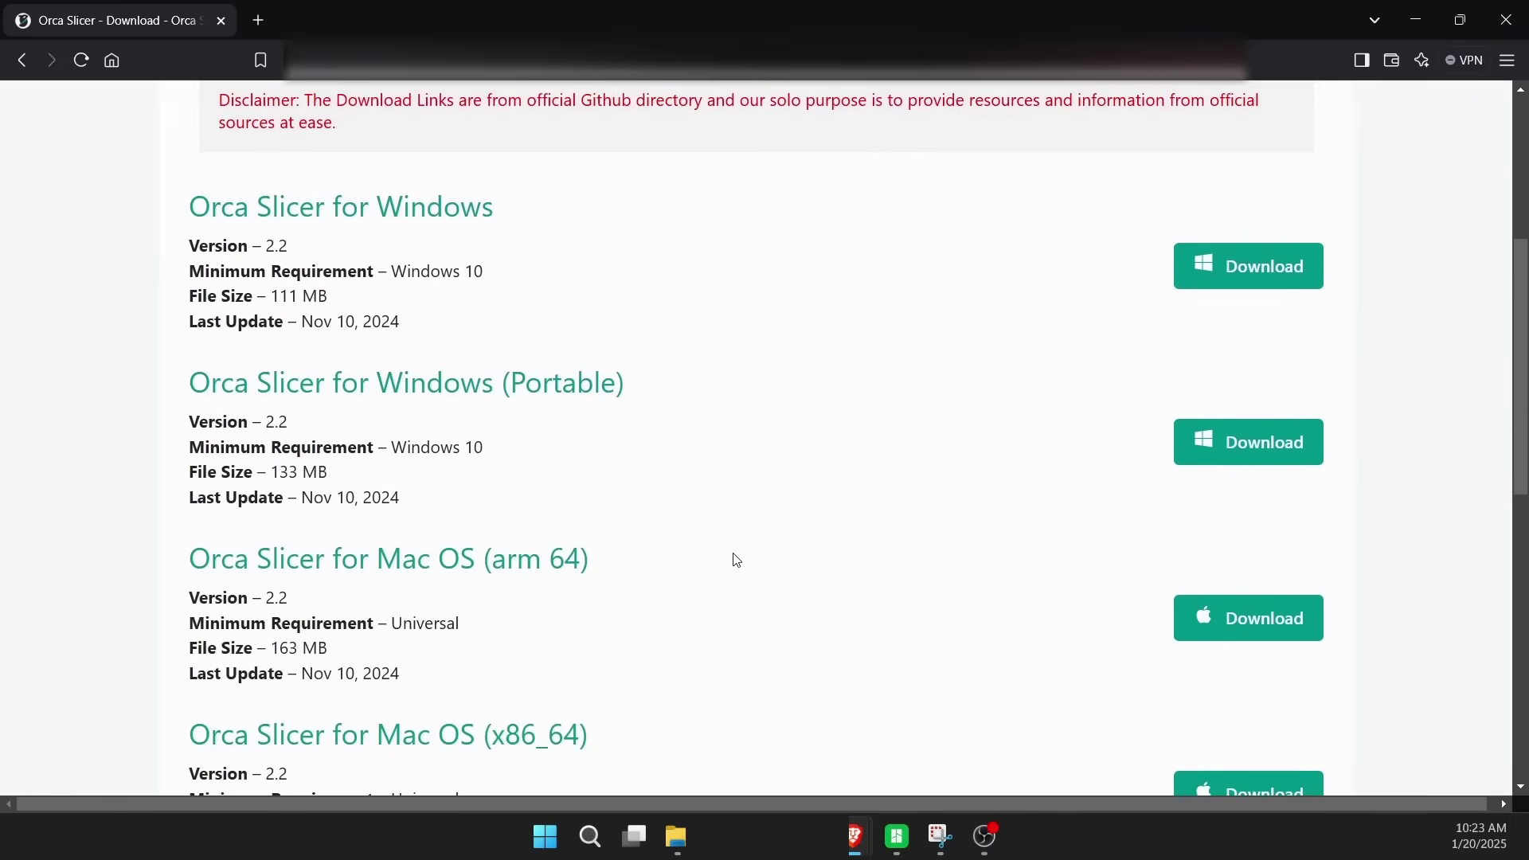
click(1283, 279)
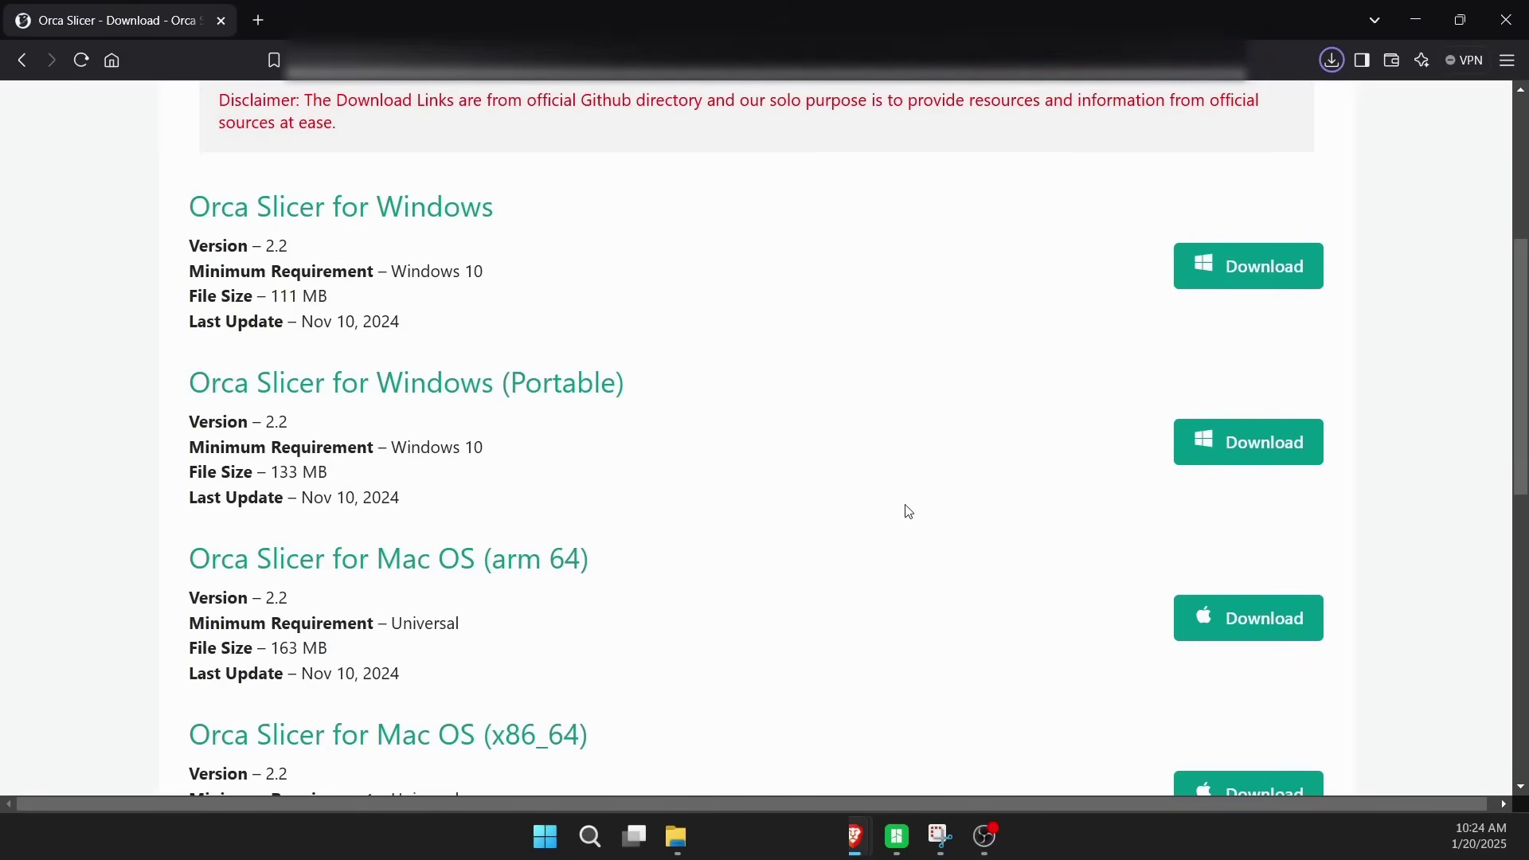
Step: Run the downloaded OrcaSlicer installer from the browser's recent downloads list
scroll(916, 495, down, 2)
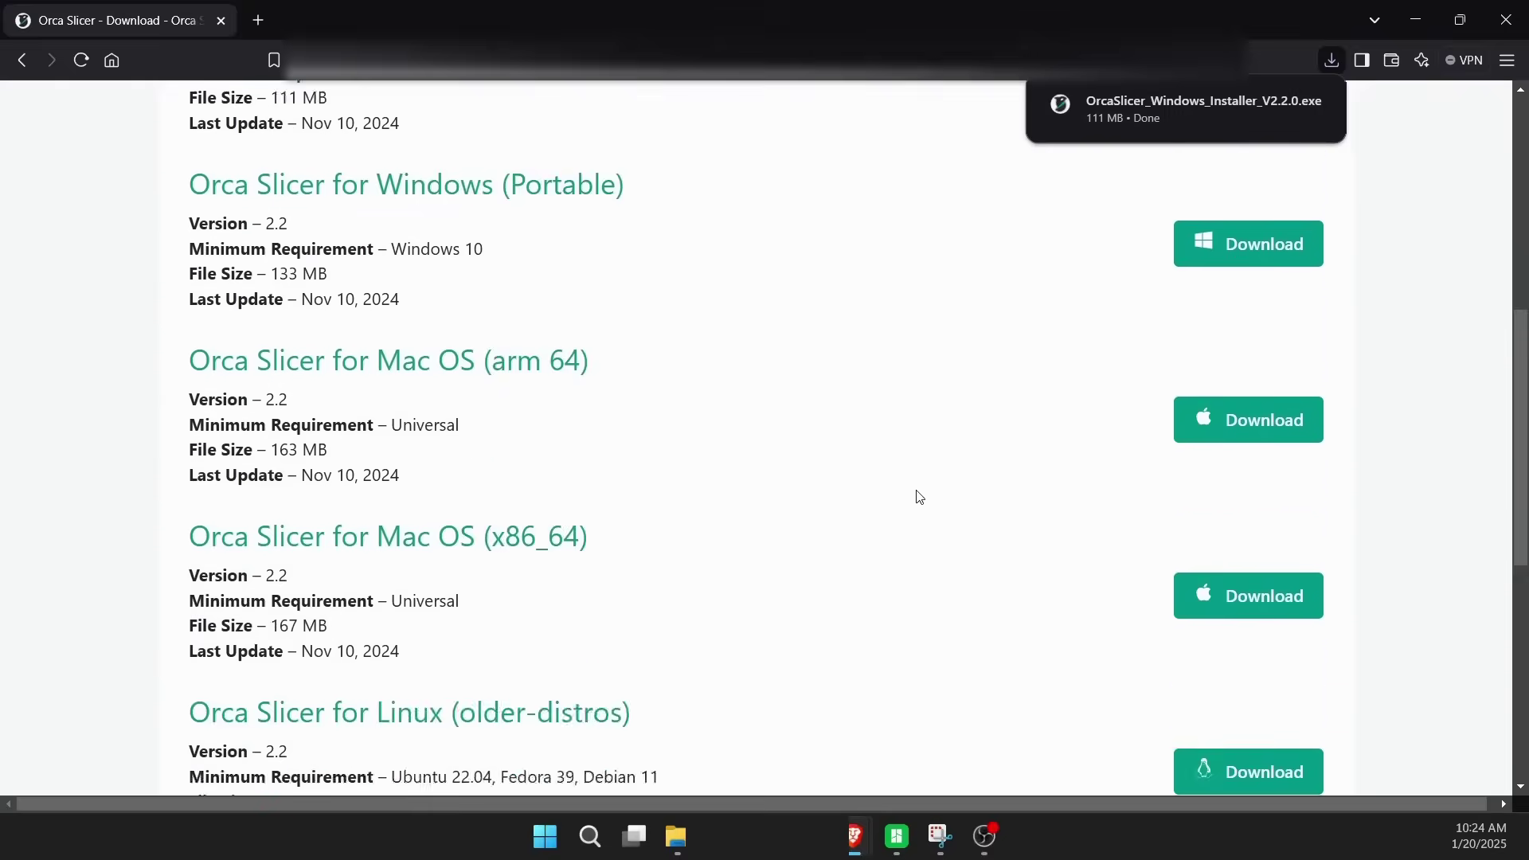
scroll(920, 497, down, 6)
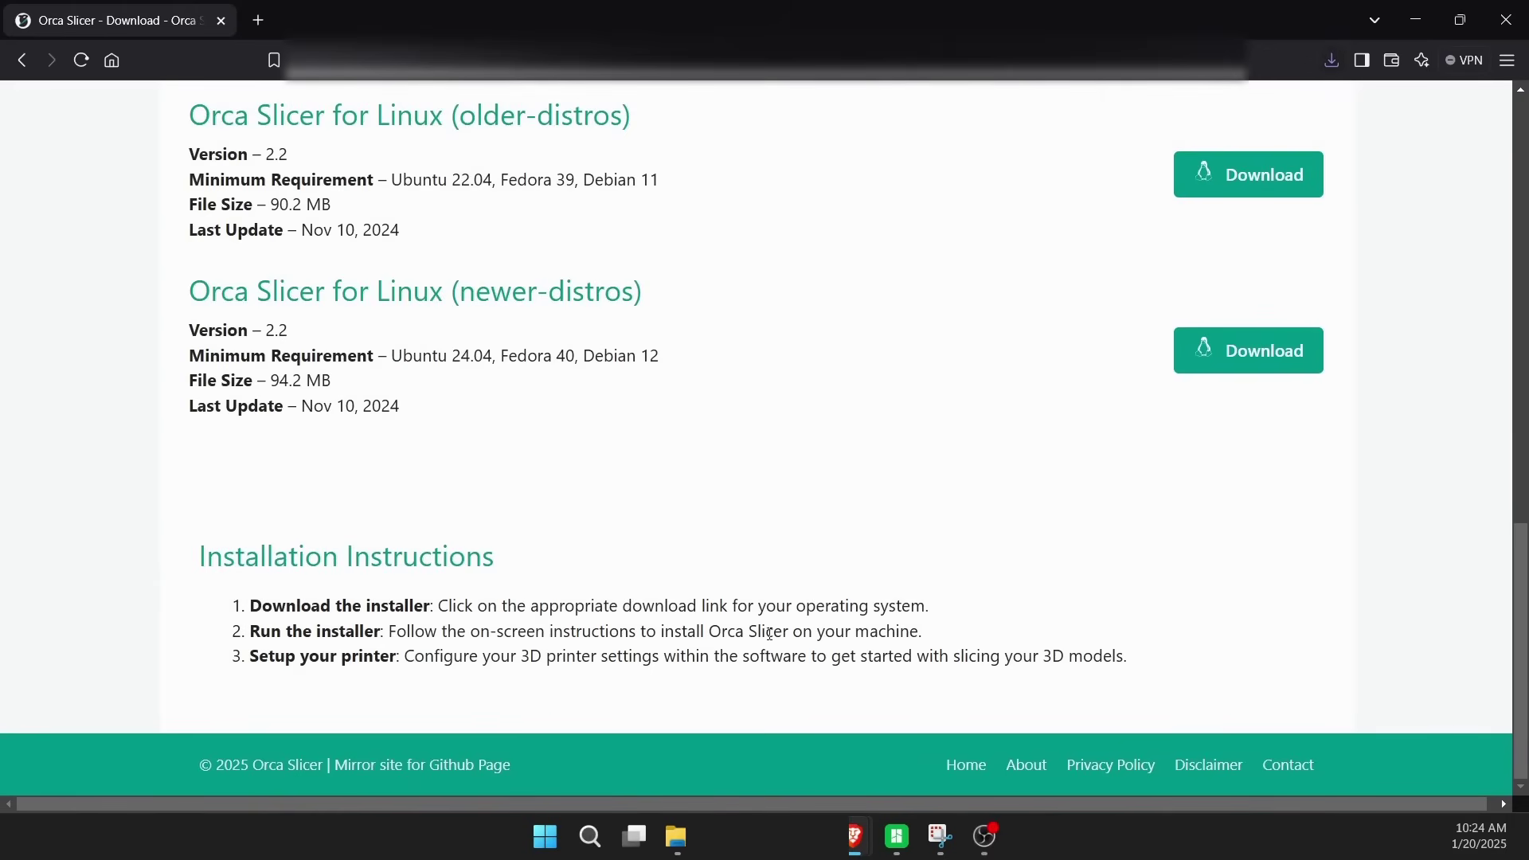
click(1331, 61)
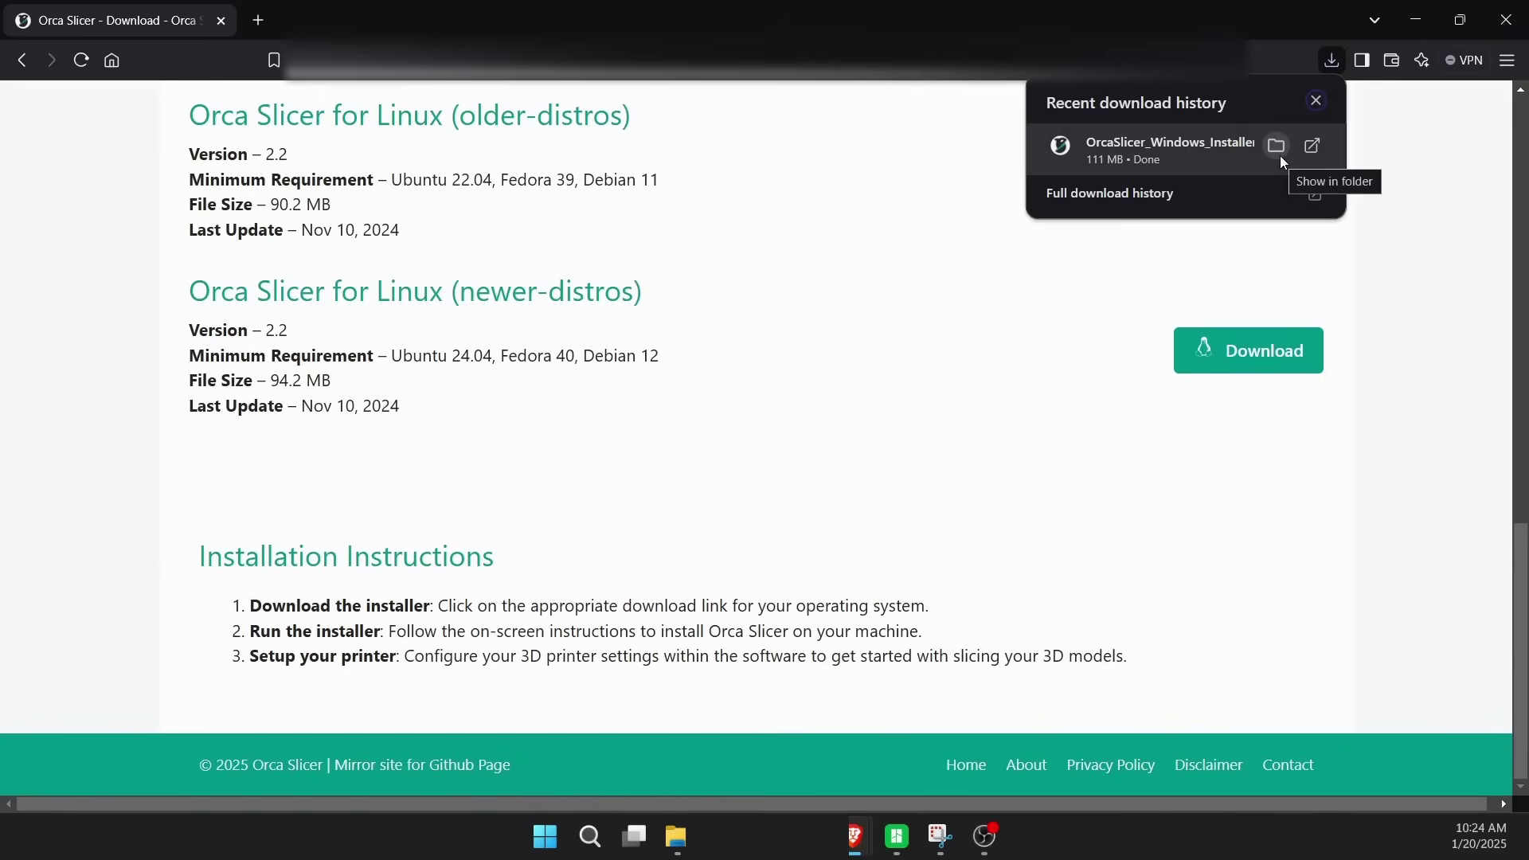
click(1274, 153)
Step: Accept the licence and install OrcaSlicer to C:\Program Files\OrcaSlicer with the default Start Menu folder
click(885, 570)
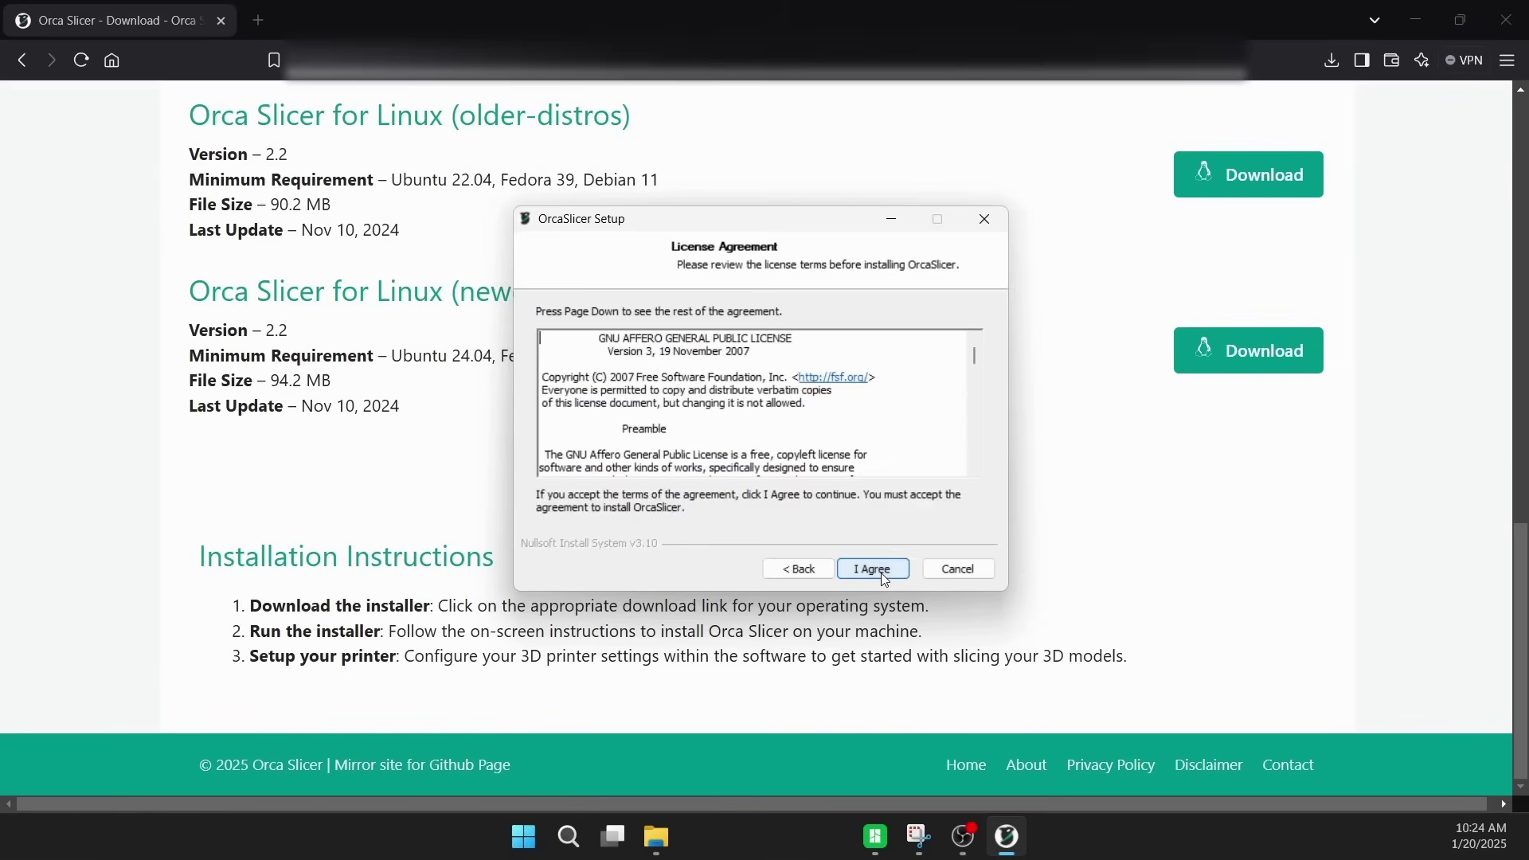
click(879, 570)
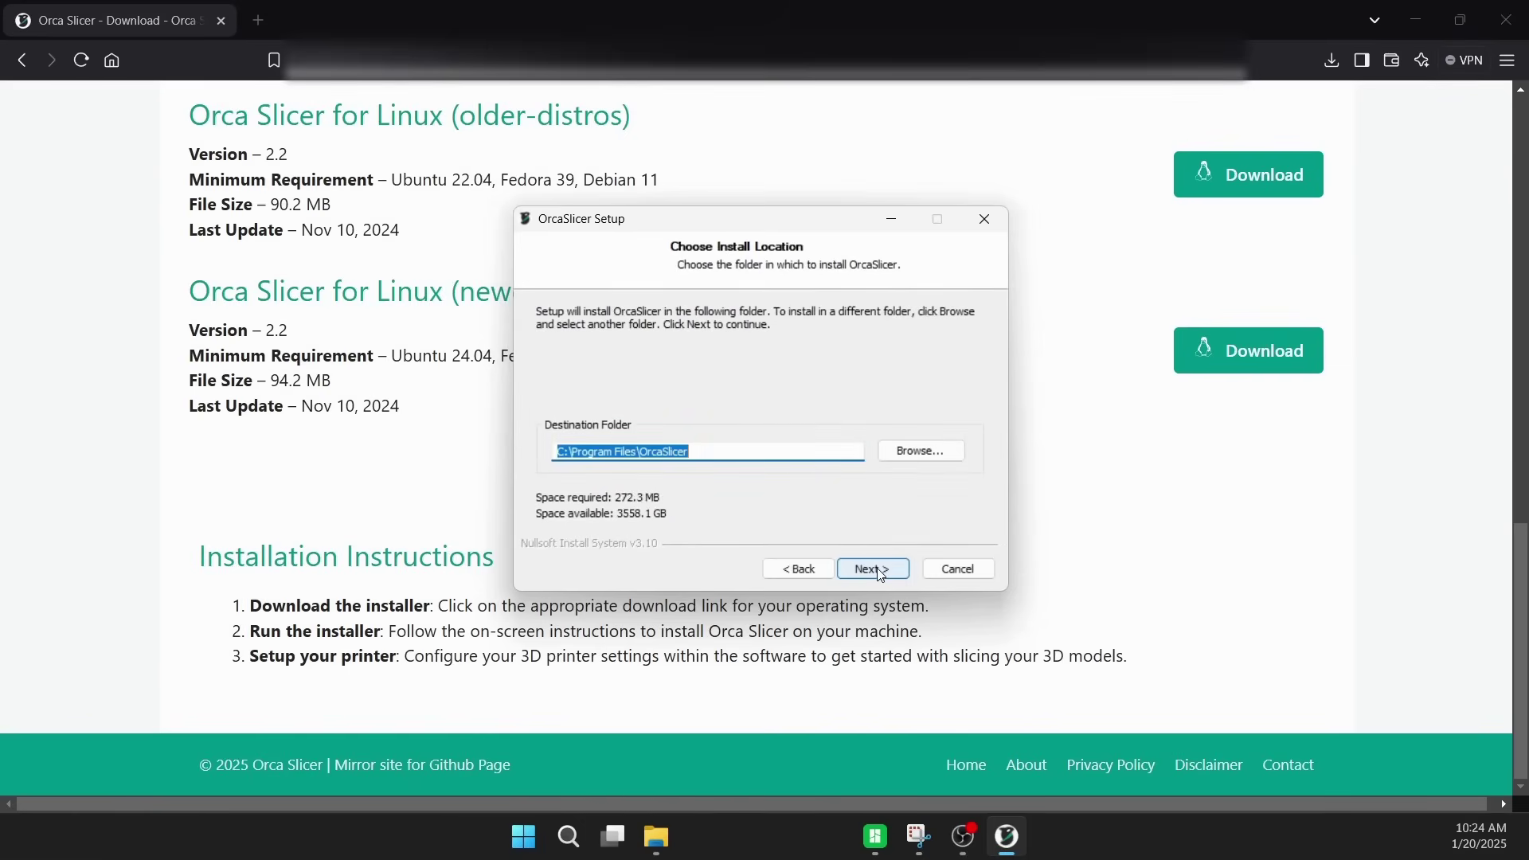
click(882, 573)
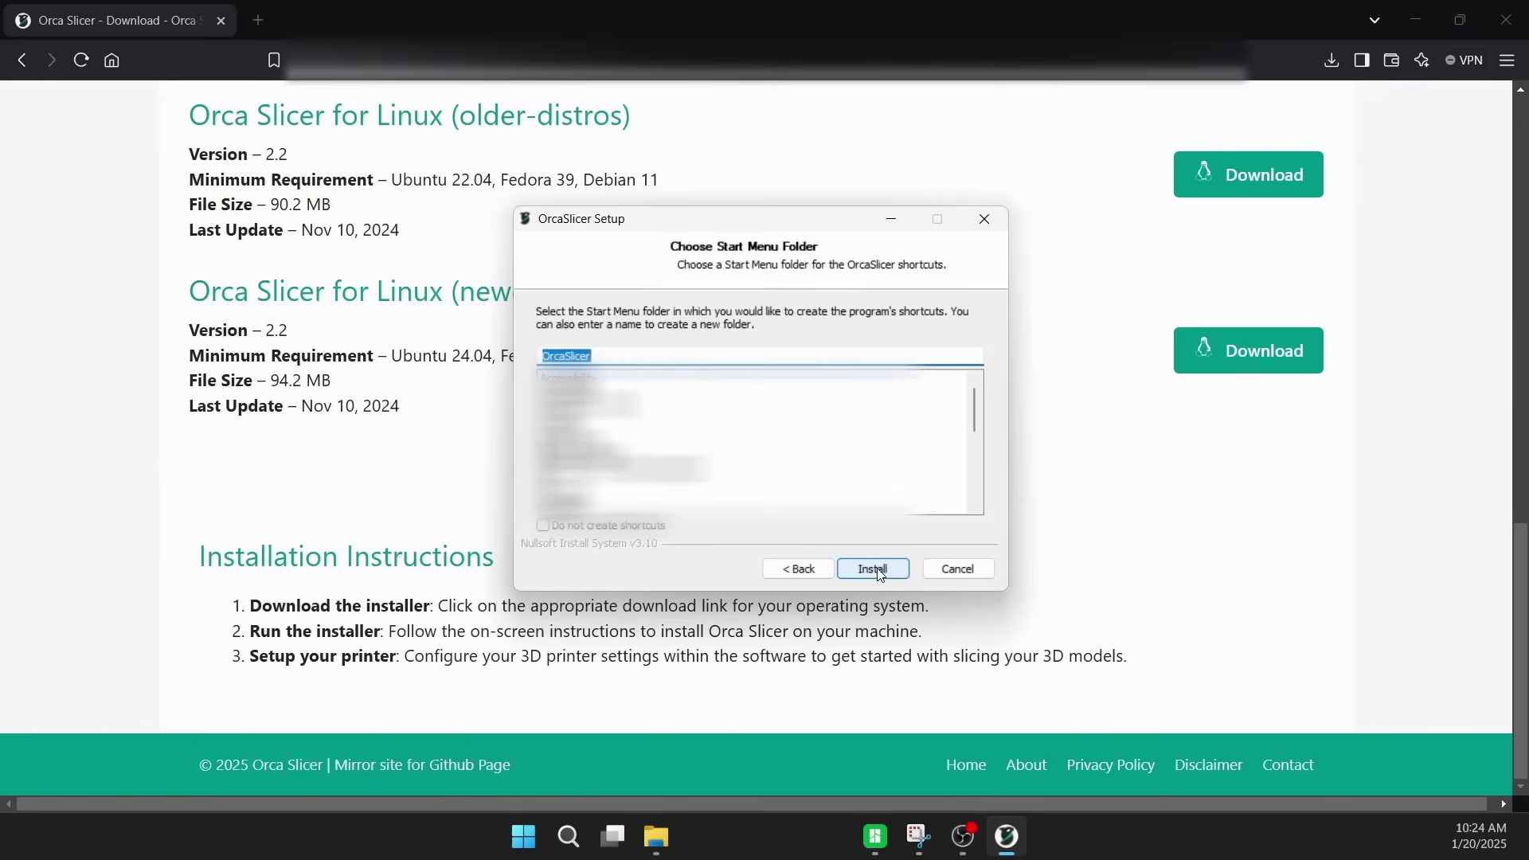
click(881, 573)
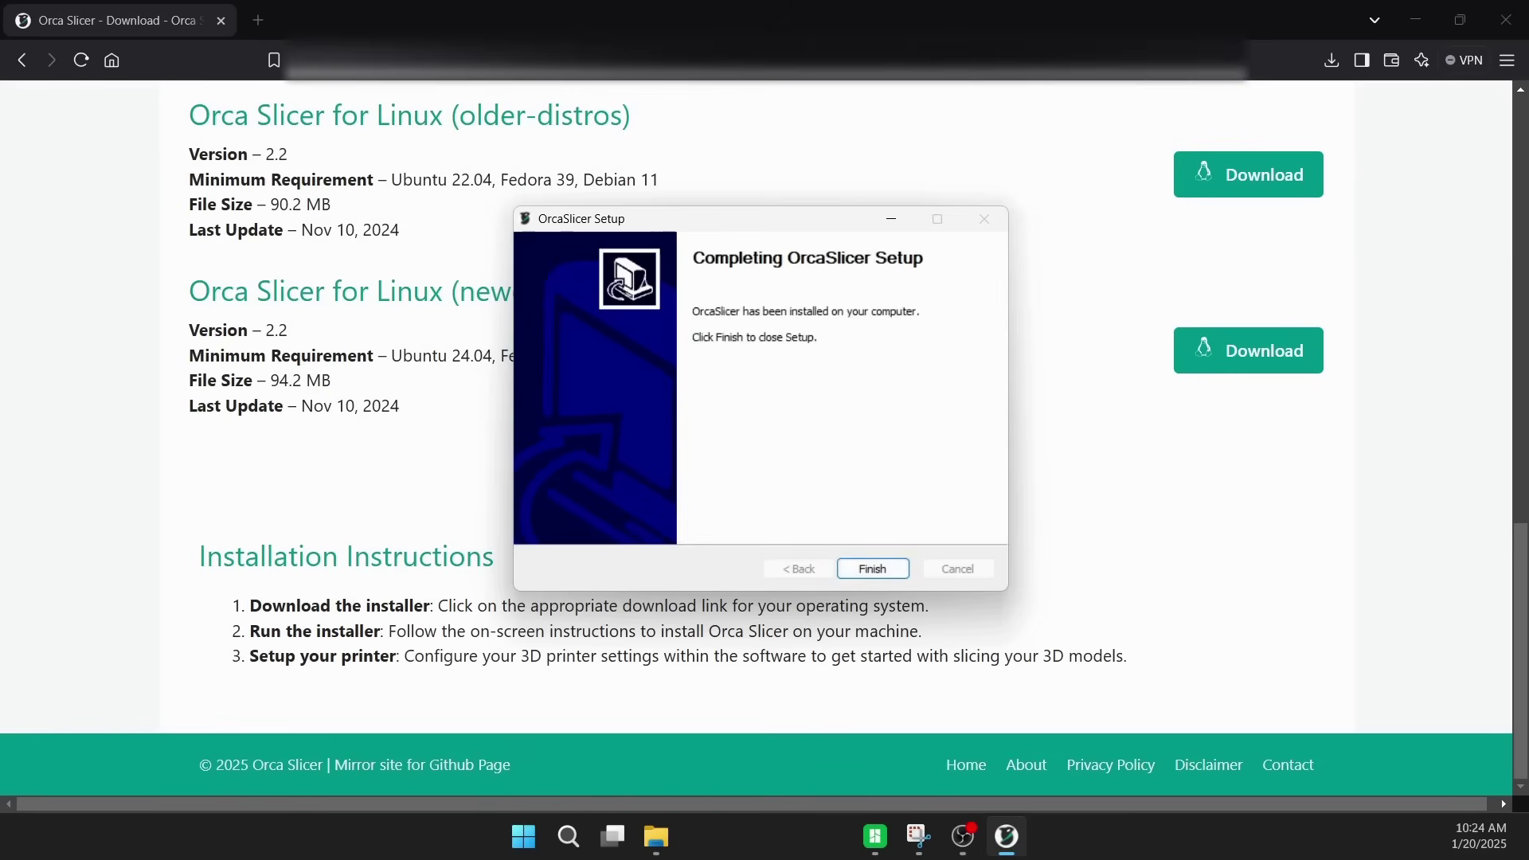
Step: Launch Orca Slicer, begin setup, and pick North America as the login region
click(884, 575)
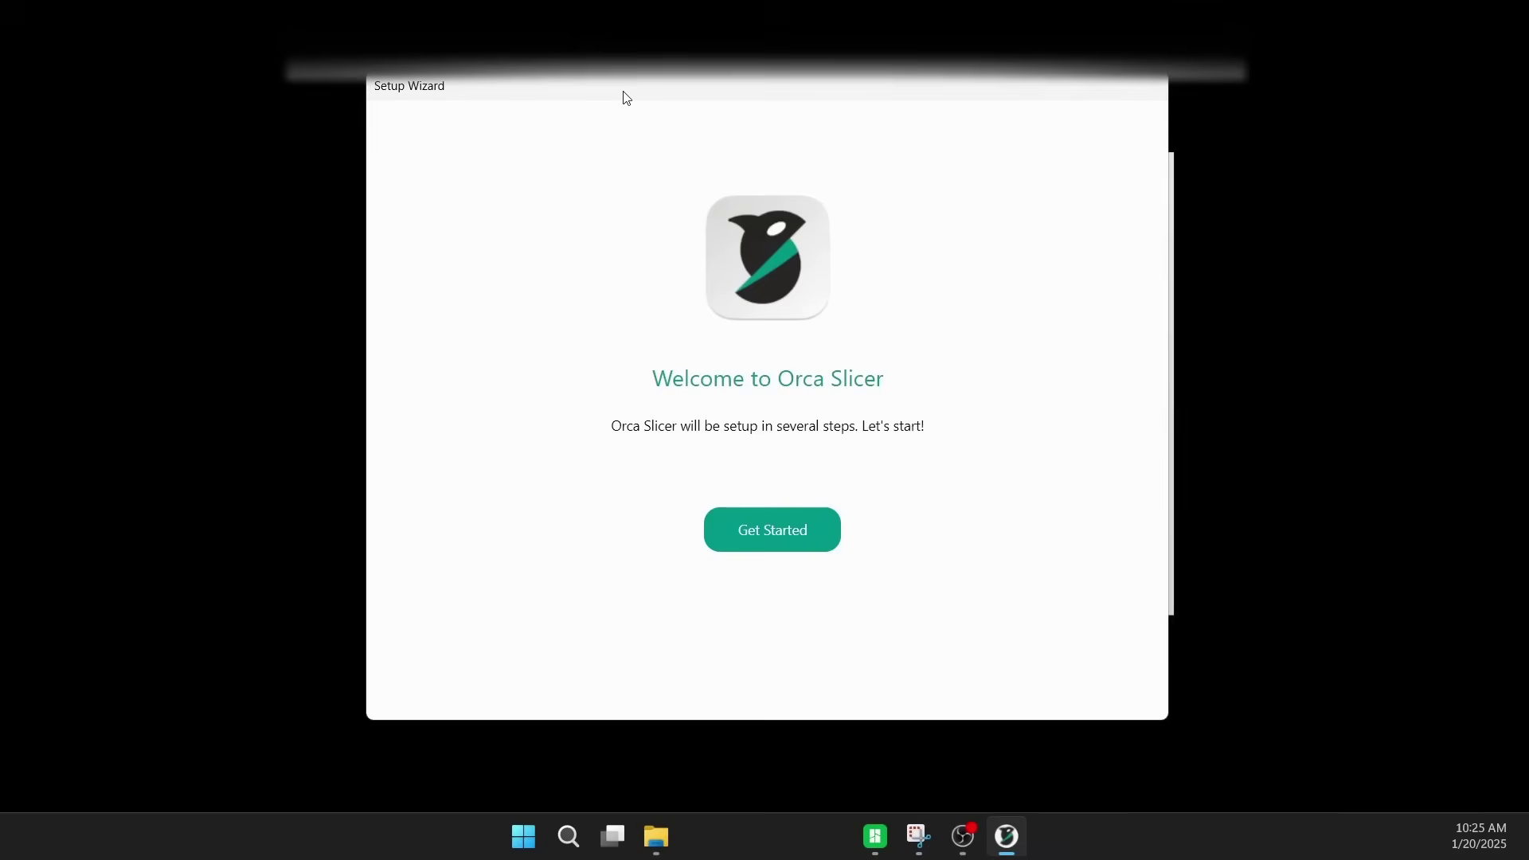
click(757, 545)
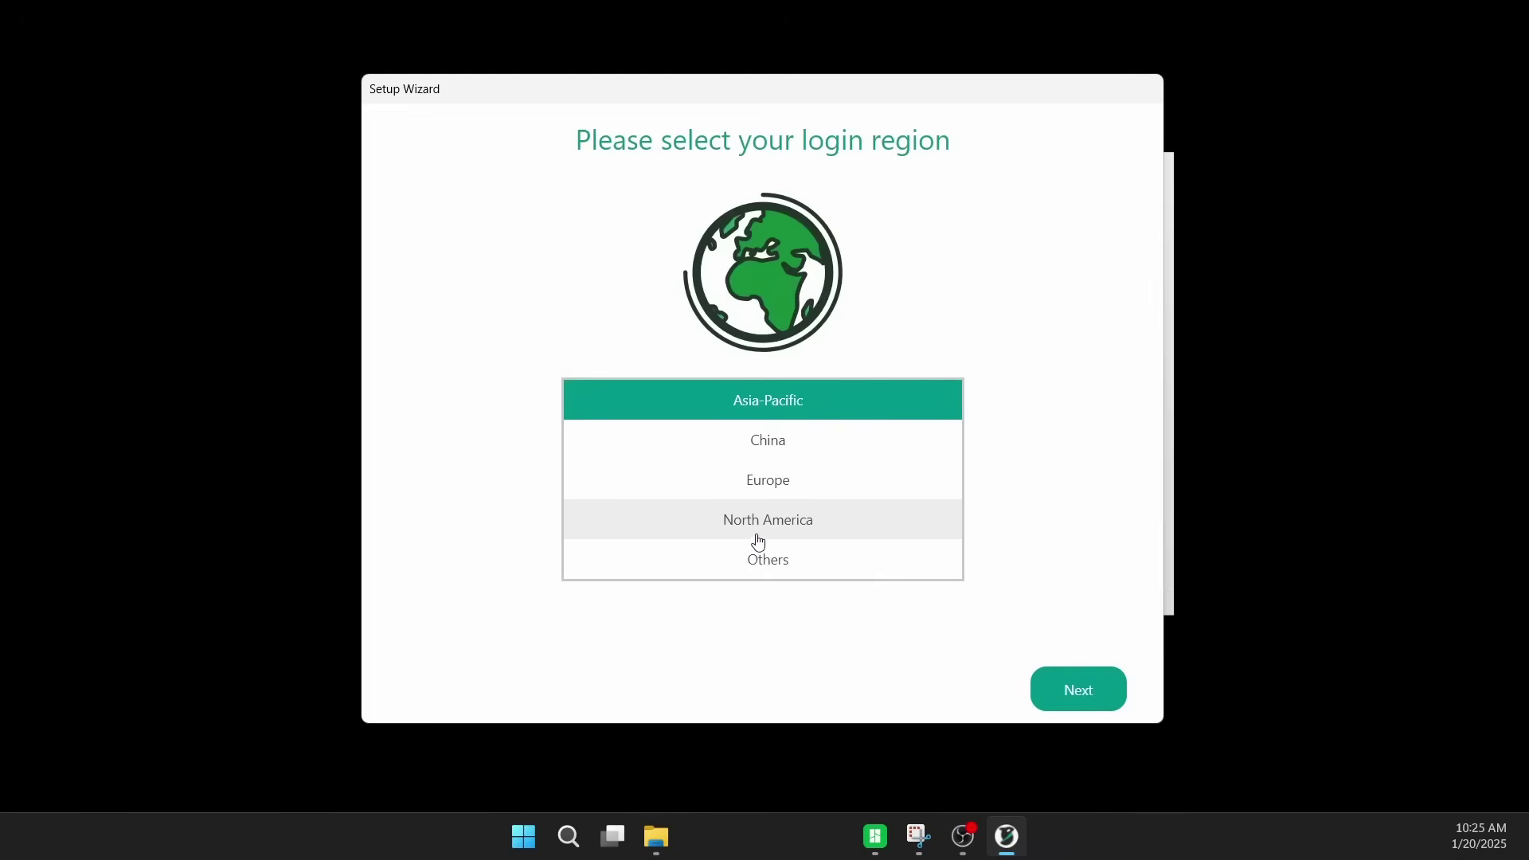
click(814, 519)
click(1061, 696)
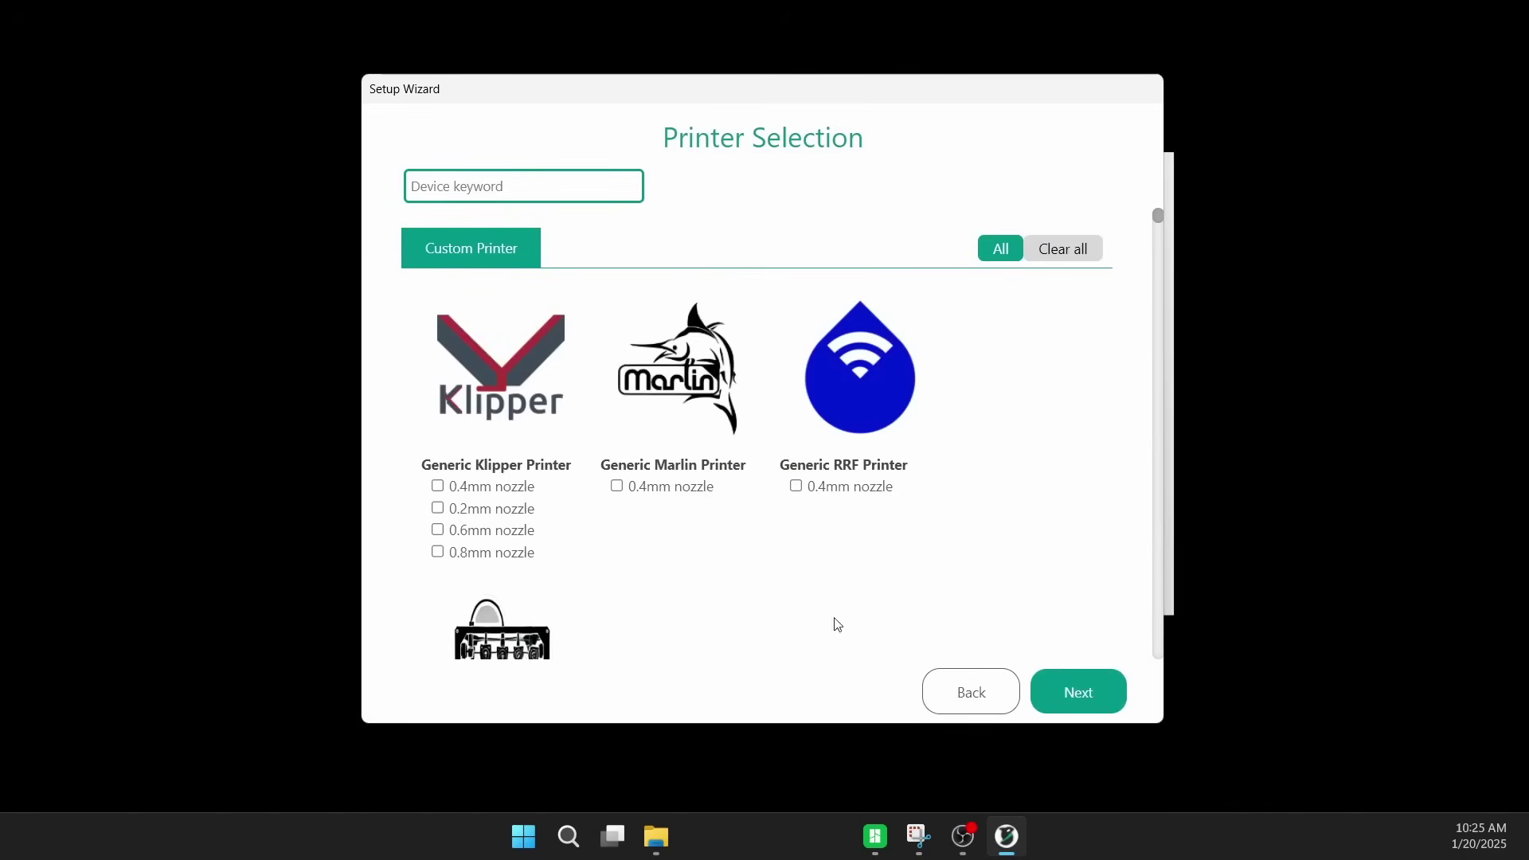
Step: Select the Bambu Lab X1 Carbon with 0.4, 0.2, 0.6 and 0.8mm nozzles
scroll(672, 566, down, 5)
scroll(672, 566, down, 8)
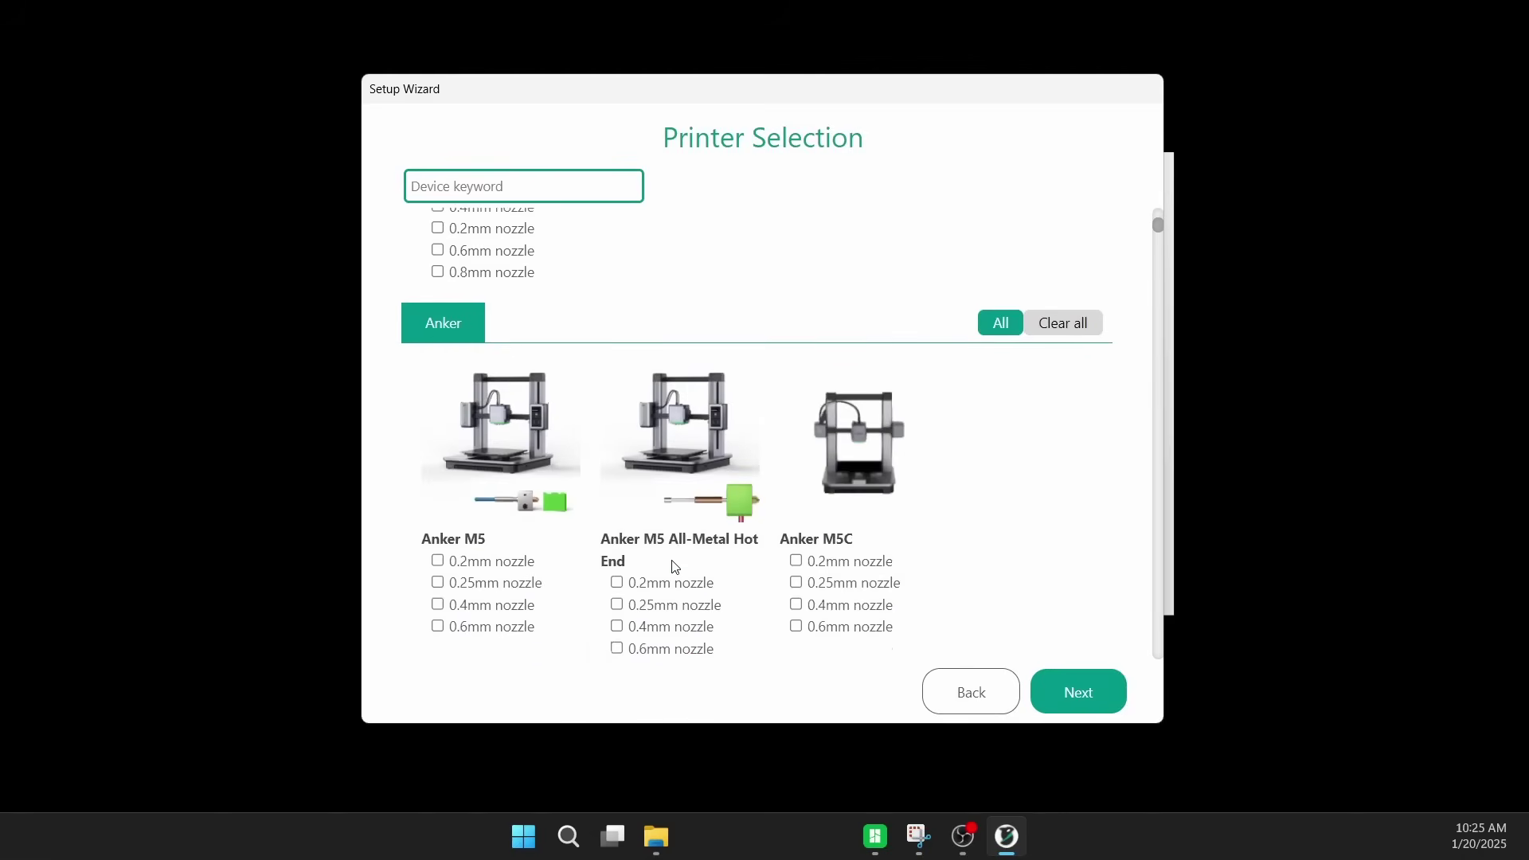
scroll(675, 567, down, 10)
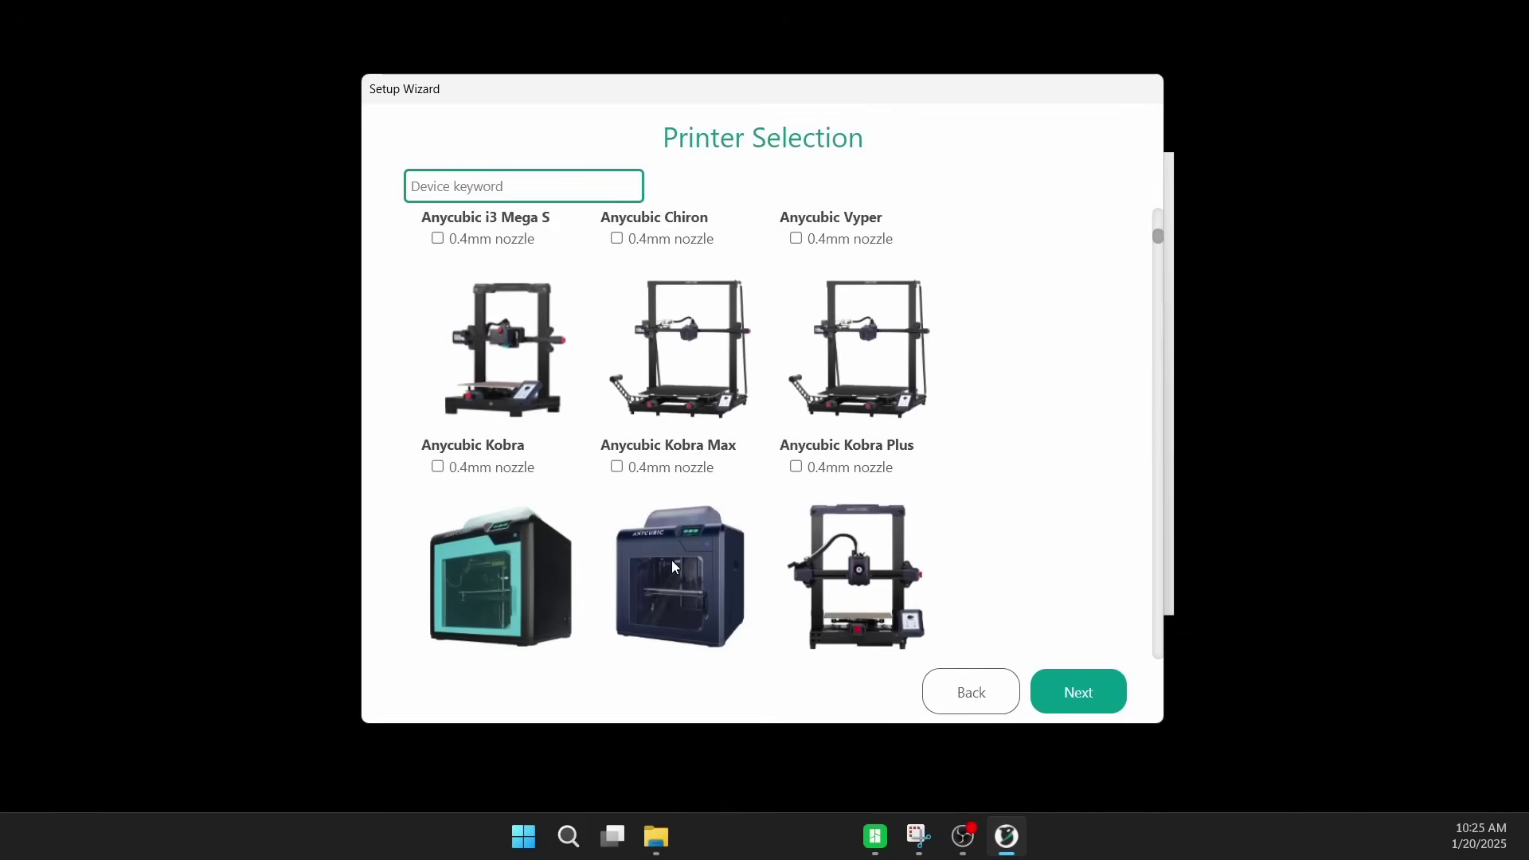
scroll(674, 567, down, 10)
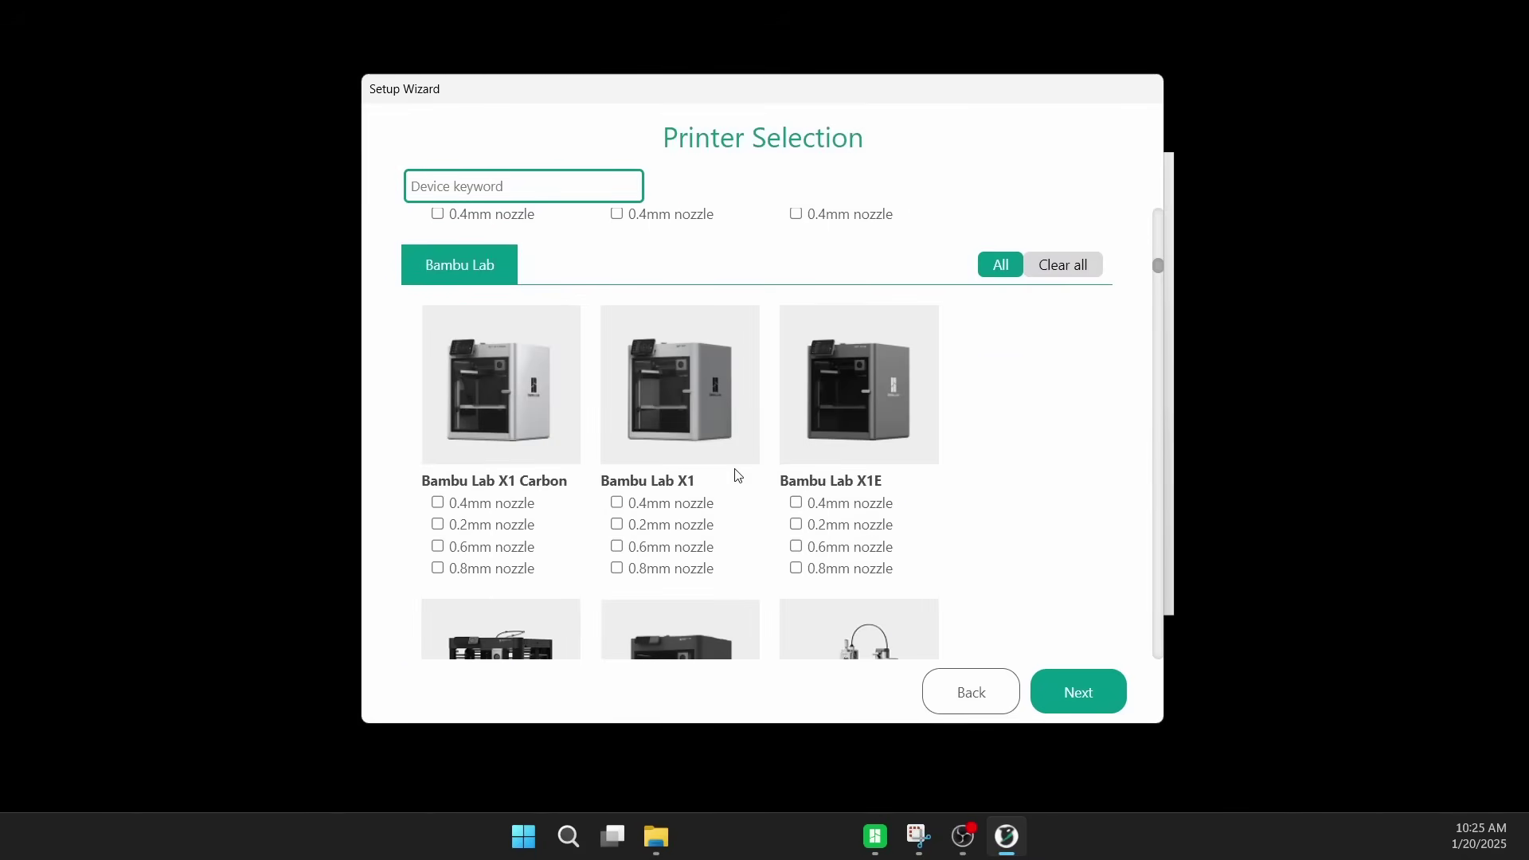
click(439, 503)
click(438, 525)
click(438, 546)
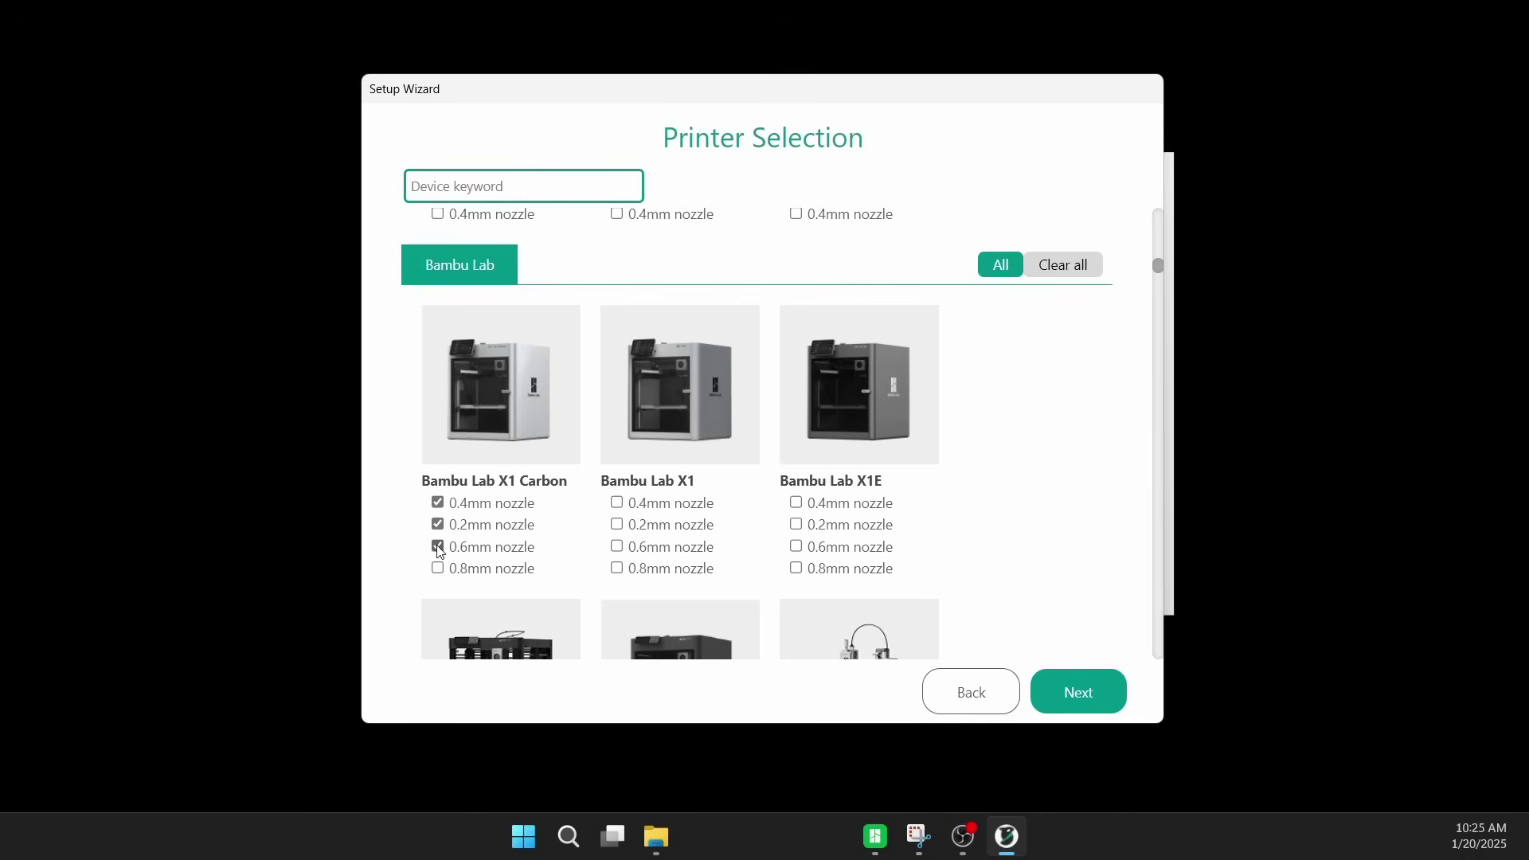
click(438, 568)
Step: Add the A1 mini with 0.4mm and 0.6mm nozzles and continue to filaments
scroll(719, 514, down, 1)
scroll(719, 514, down, 6)
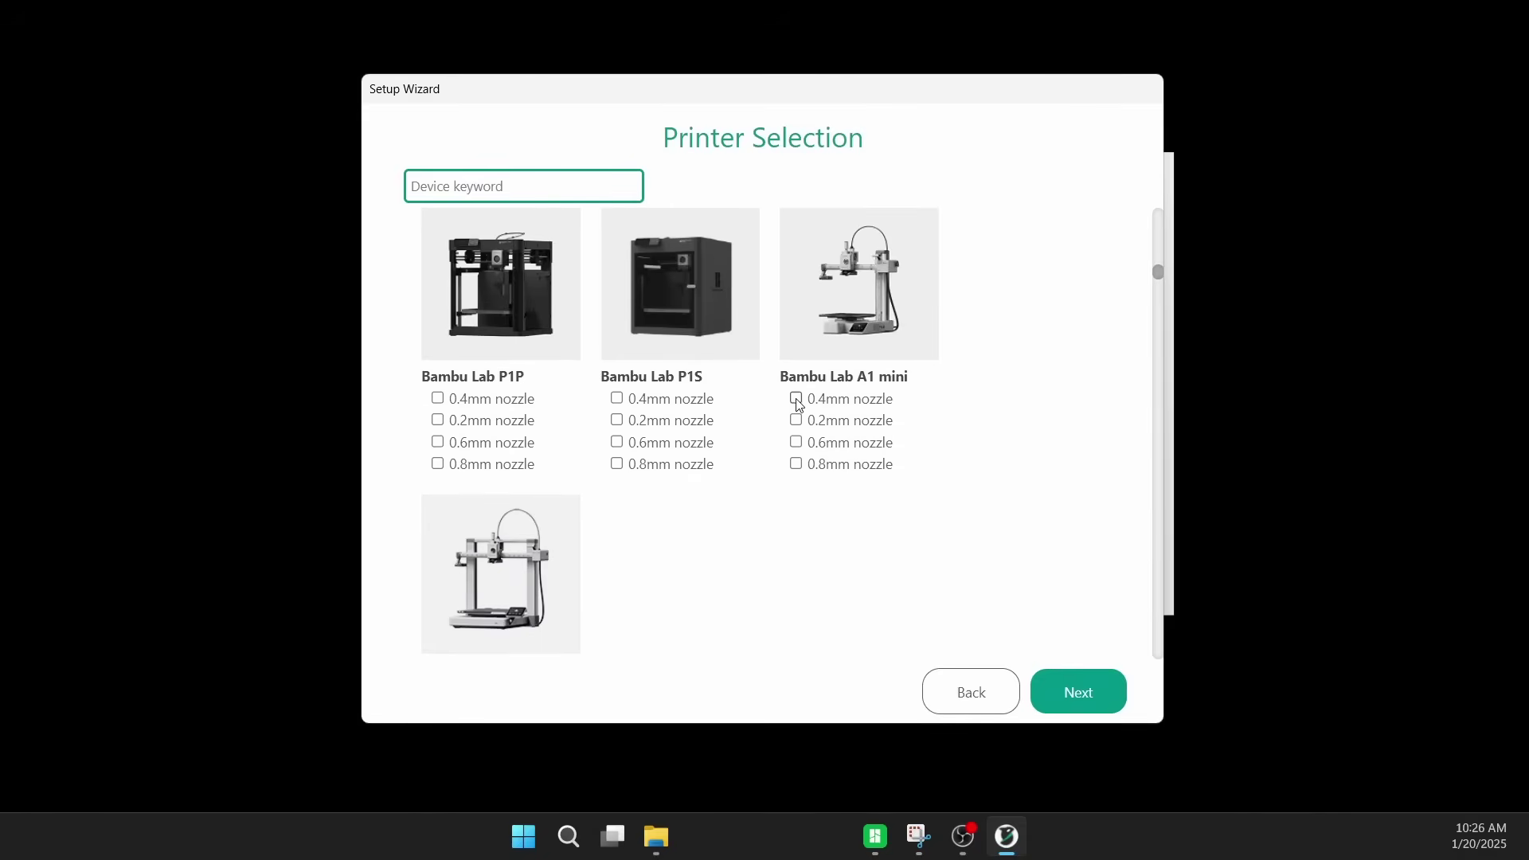
click(795, 398)
click(796, 442)
scroll(700, 567, up, 7)
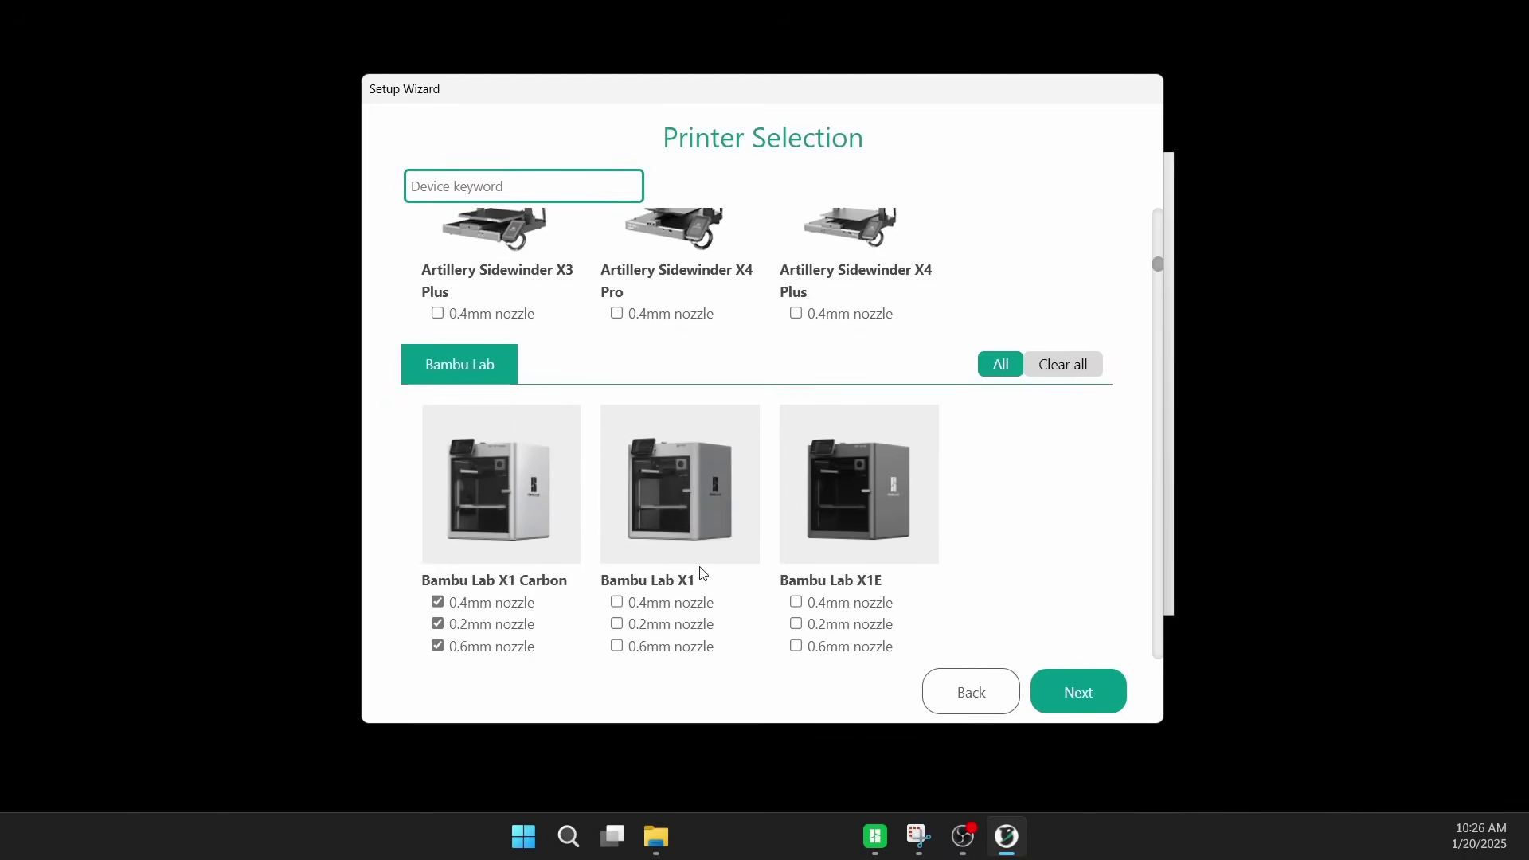
scroll(699, 566, down, 3)
scroll(699, 566, down, 10)
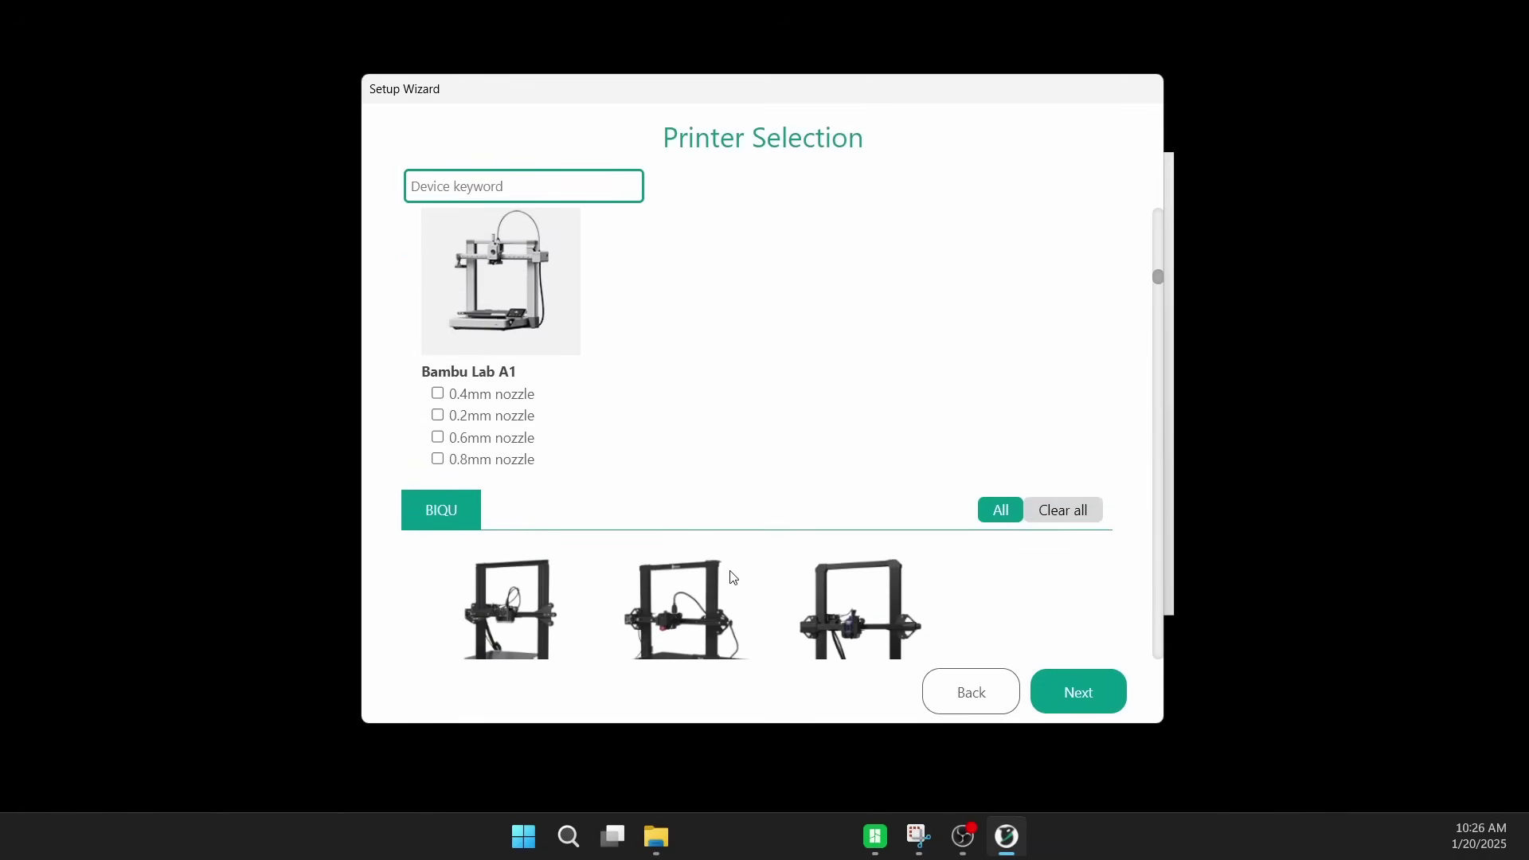
scroll(904, 569, up, 5)
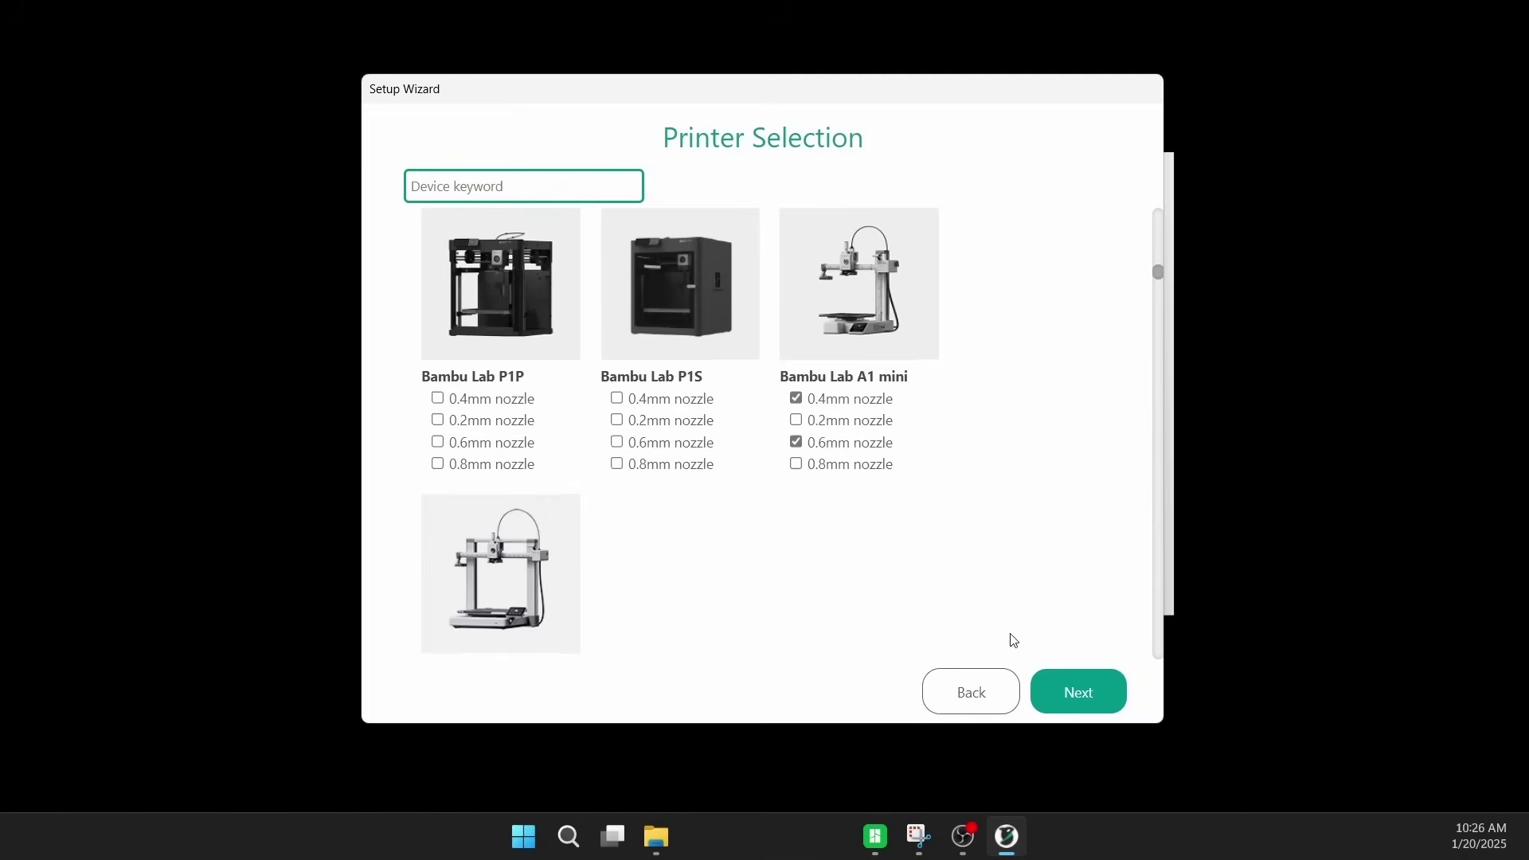
click(1076, 694)
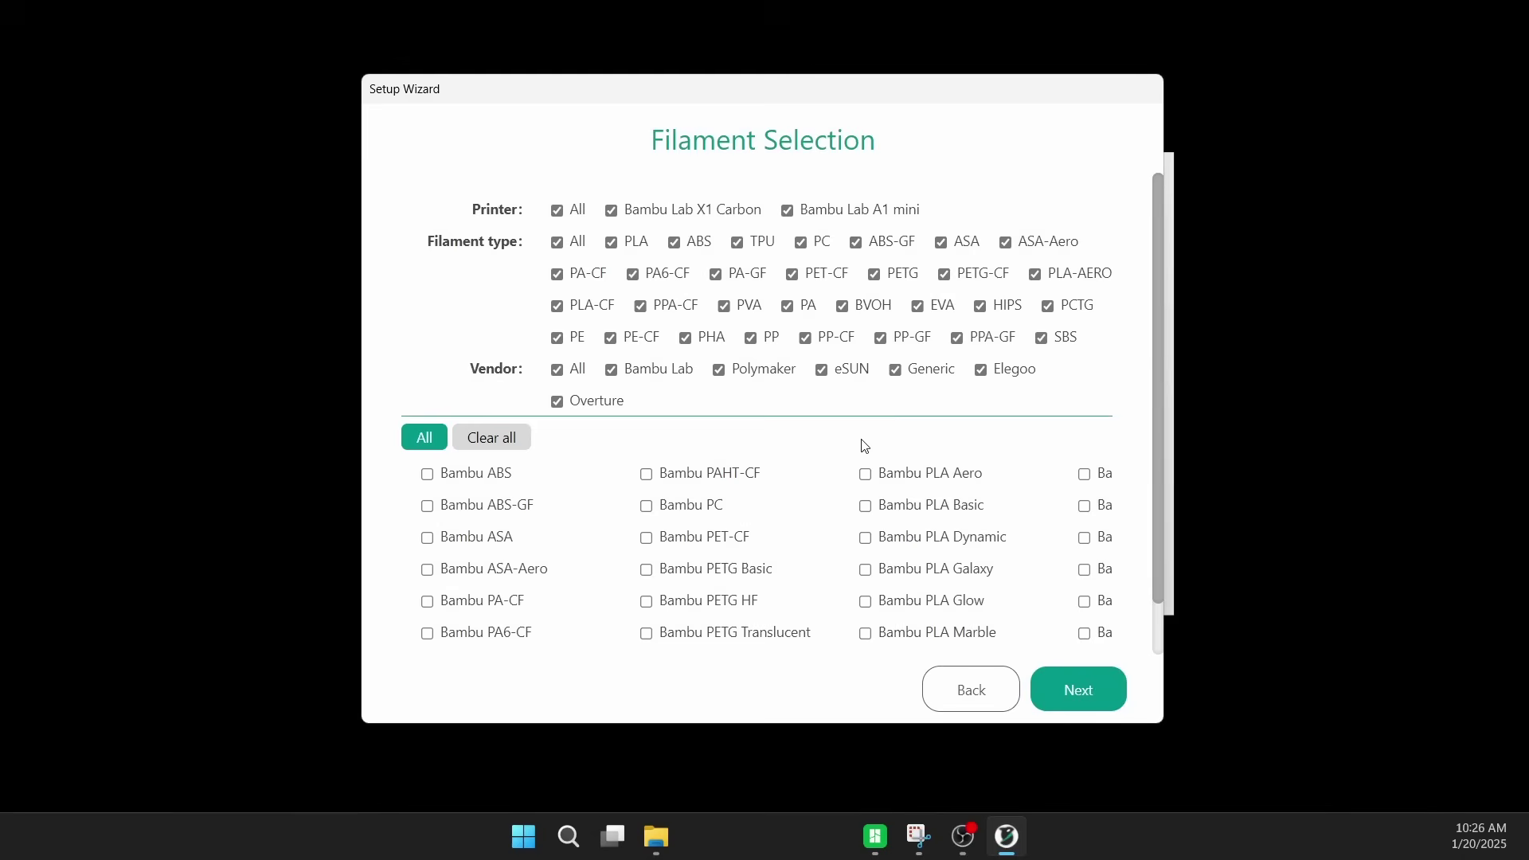
scroll(865, 446, down, 1)
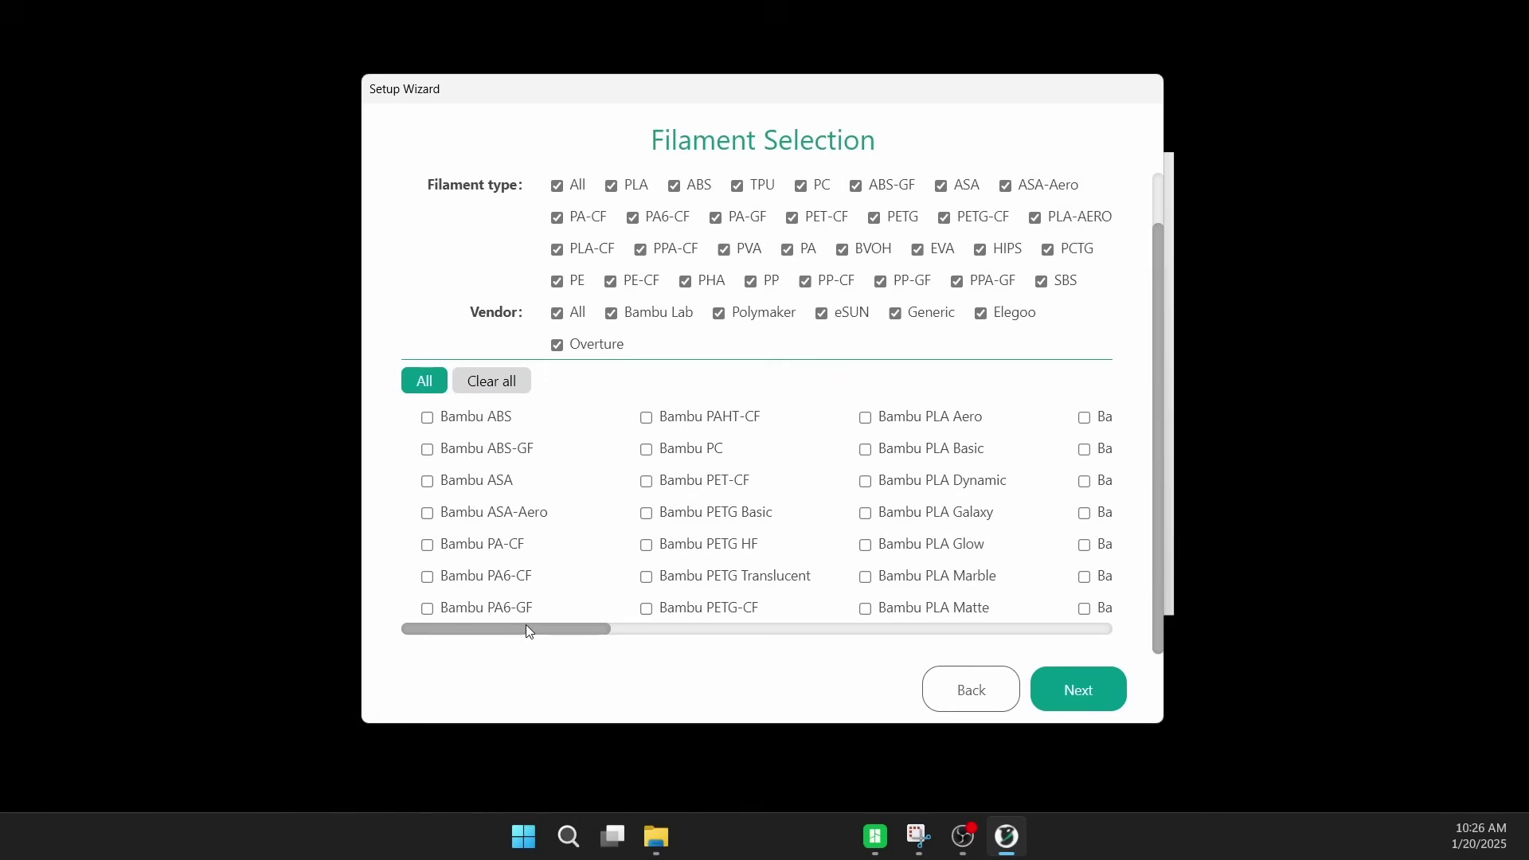
drag(526, 629, 553, 629)
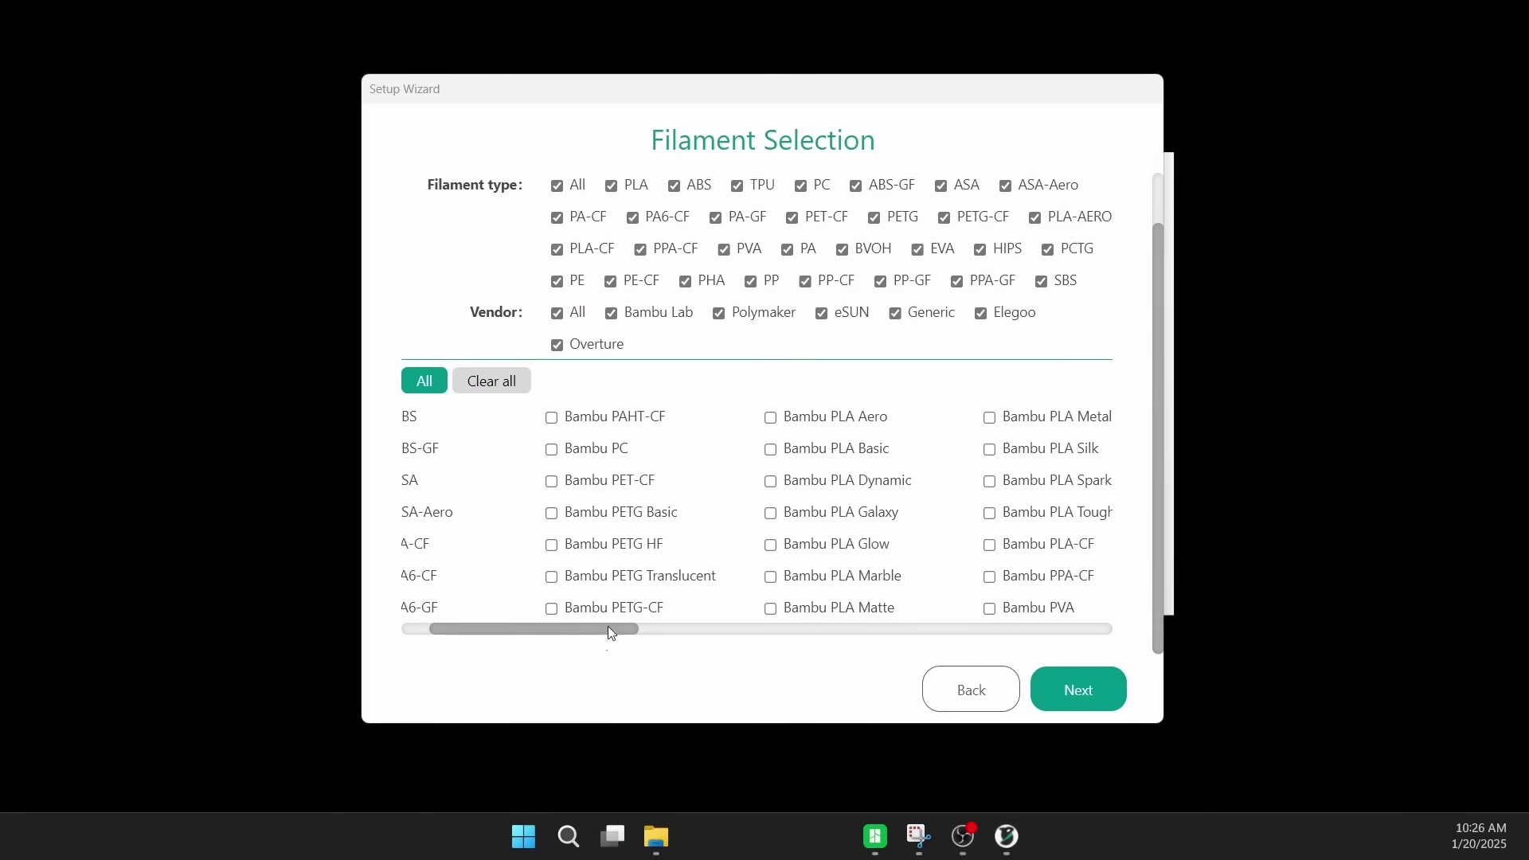
click(800, 632)
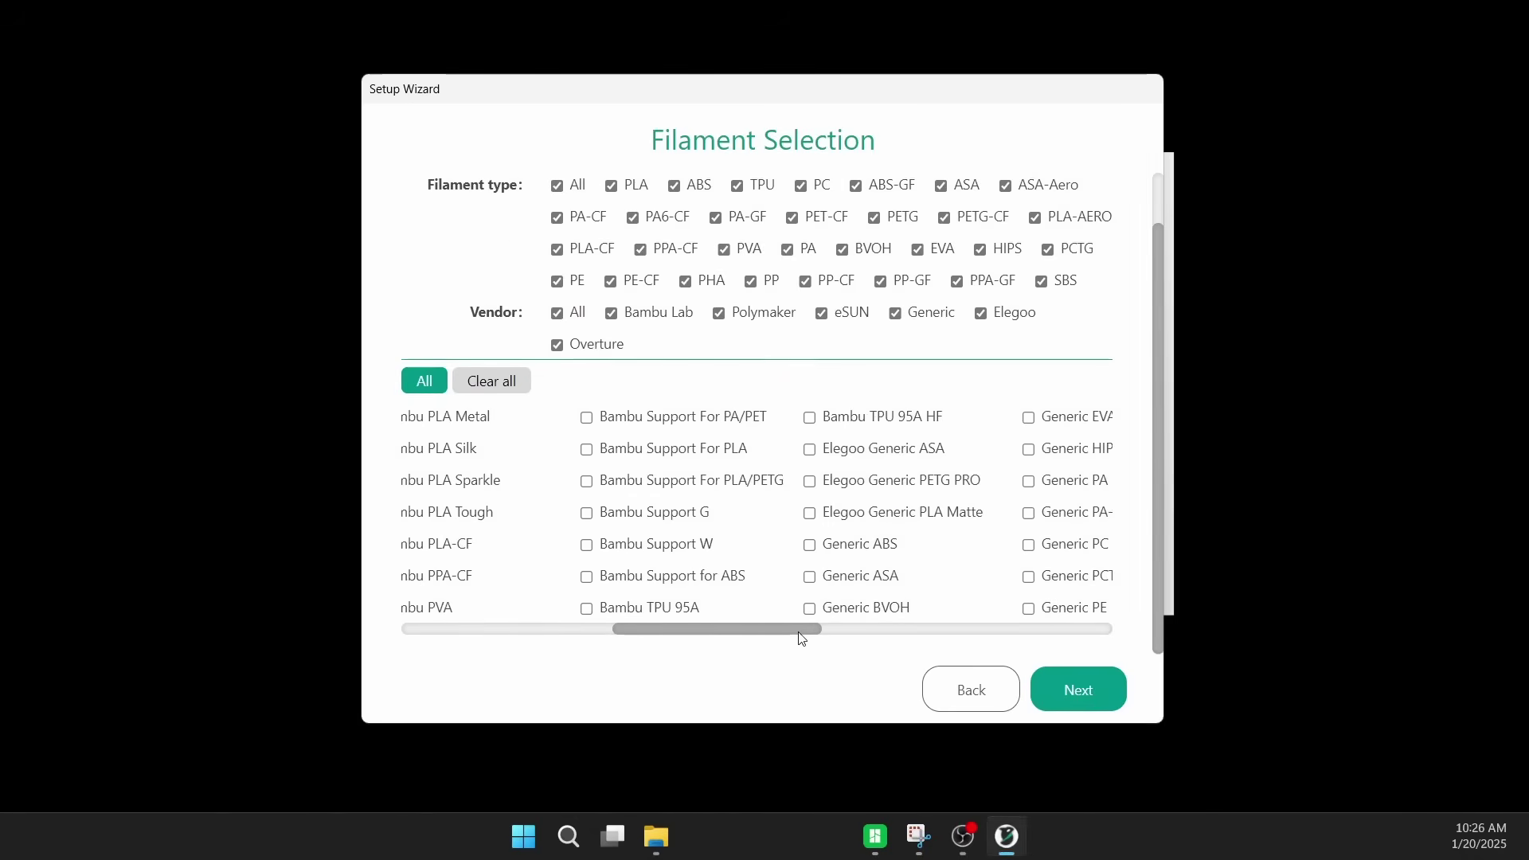
drag(802, 638, 985, 641)
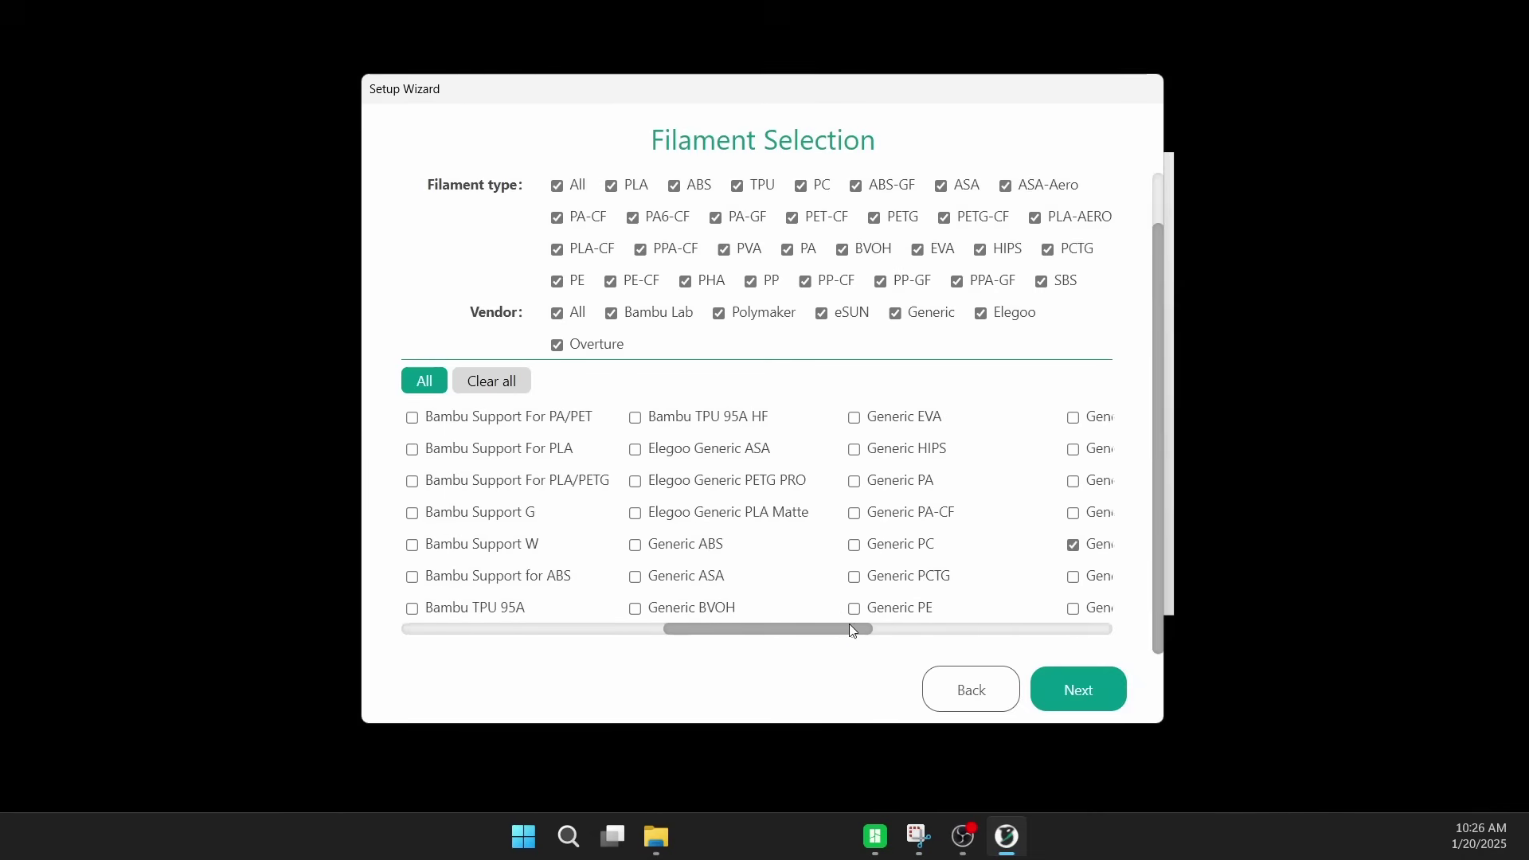
drag(852, 629, 513, 626)
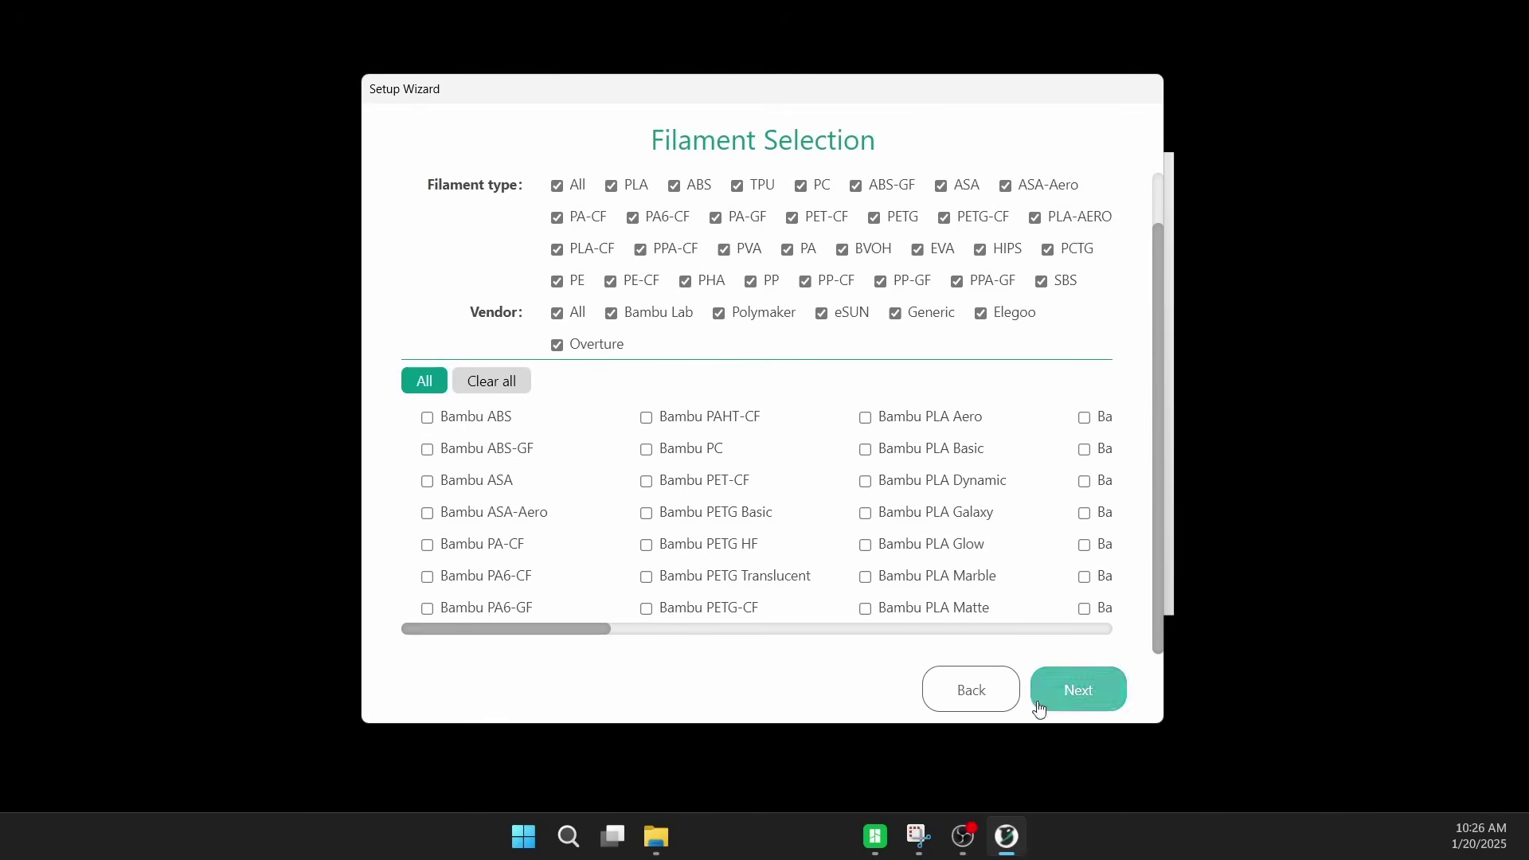
Step: Keep default filaments, enable Stealth Mode, and tick Install Bambu Network plug-in
click(1066, 692)
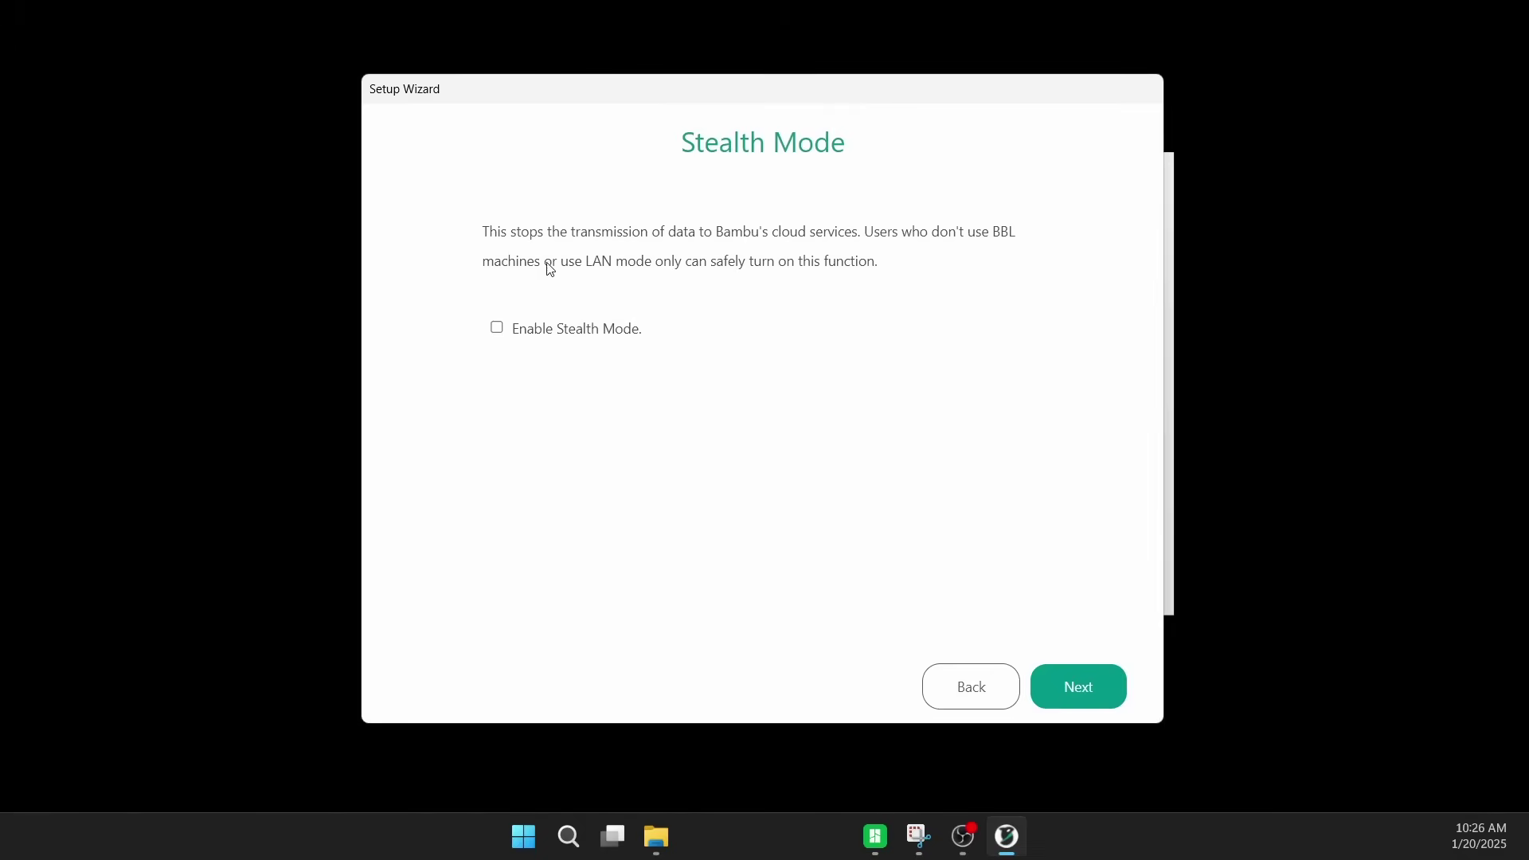
click(496, 329)
click(1087, 701)
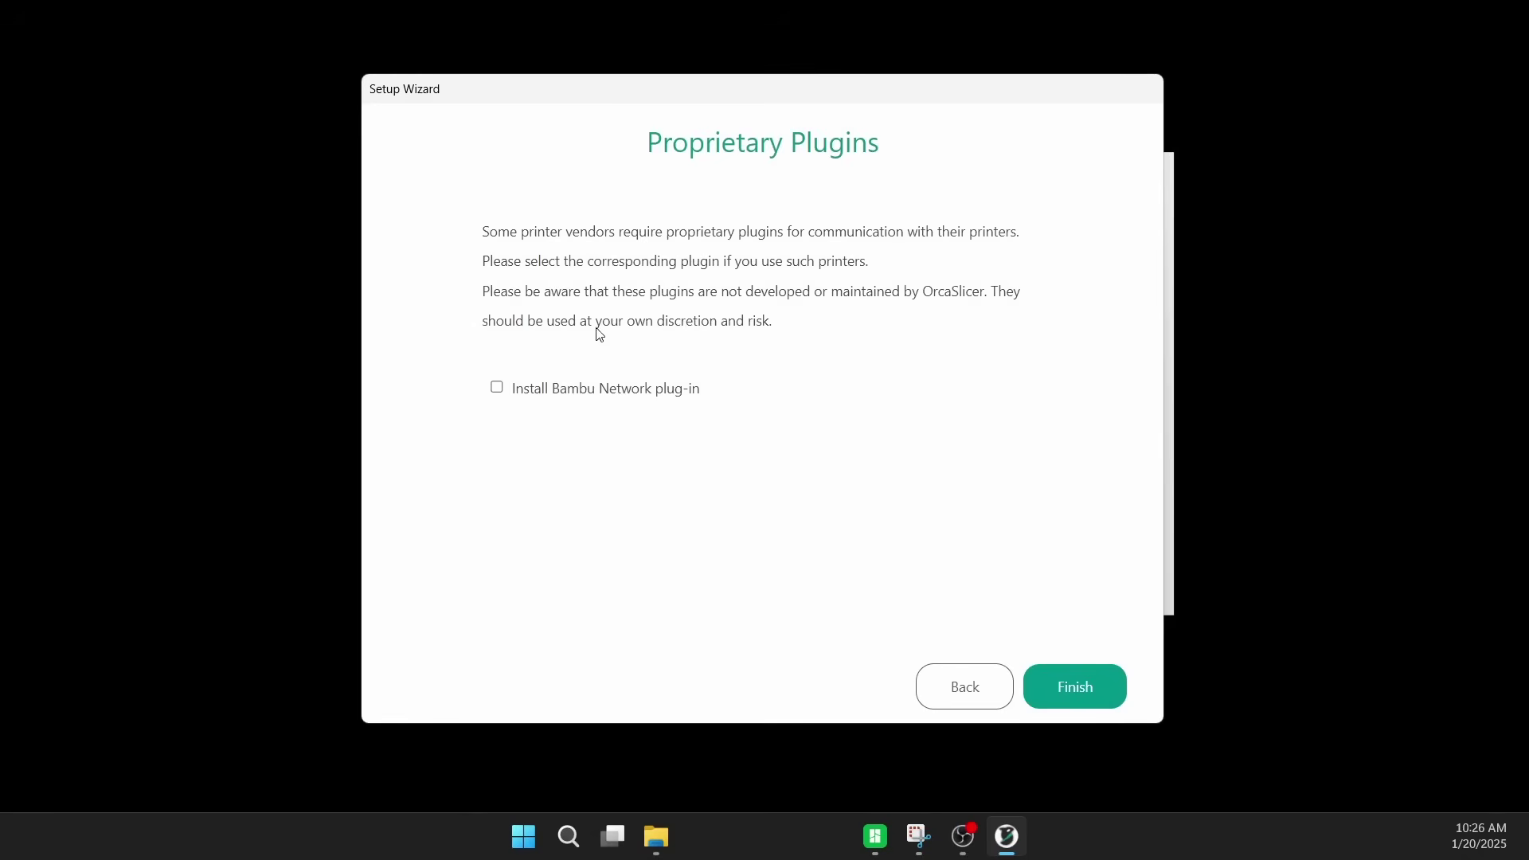
click(497, 387)
Step: Finish the setup wizard, allow Orca Slicer through the firewall, and close the plug-in download notice
click(1092, 693)
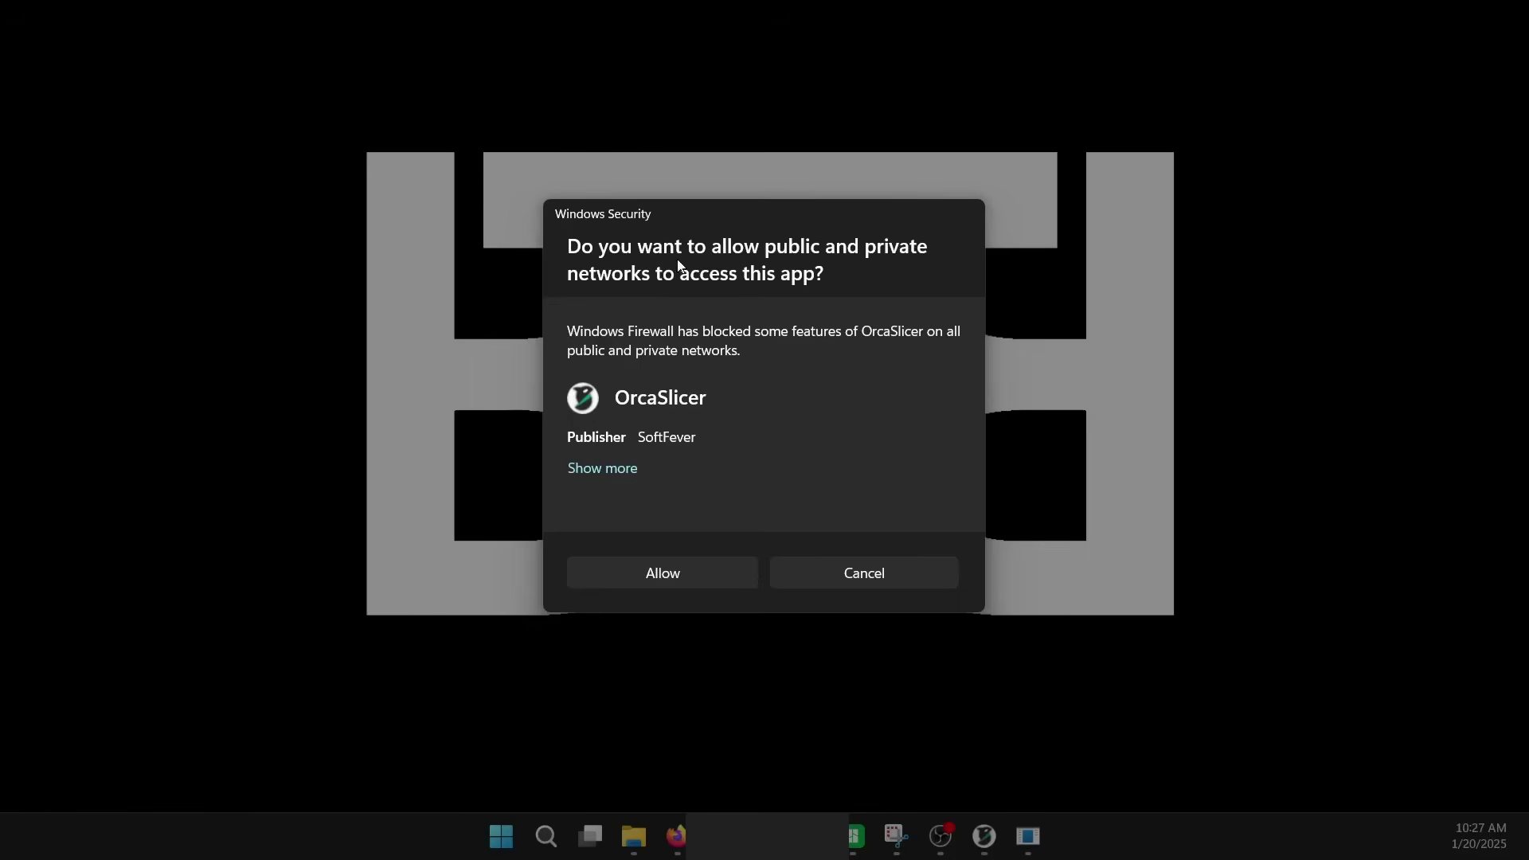
click(672, 587)
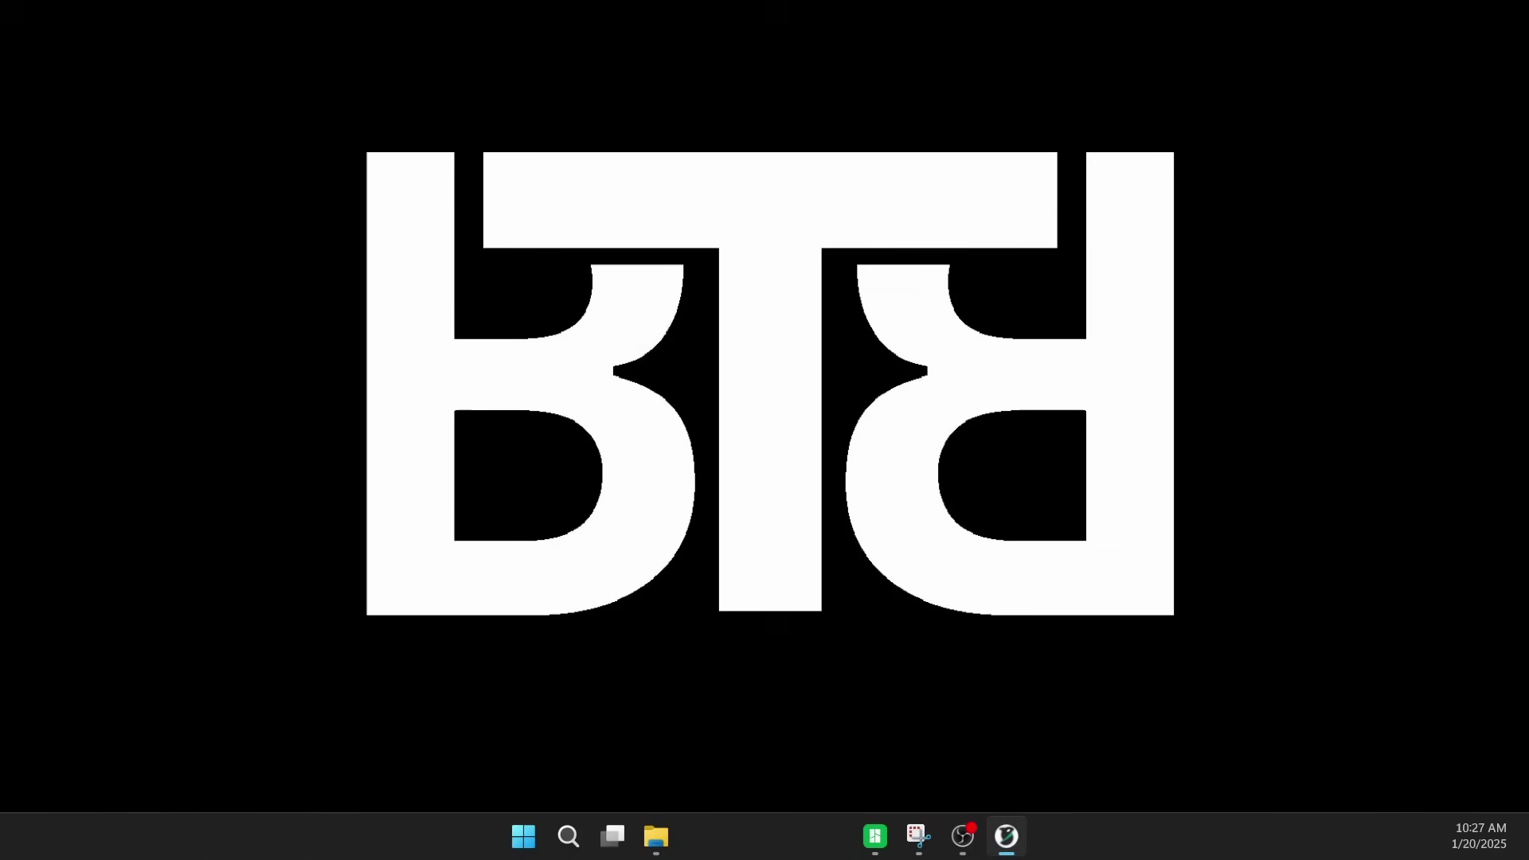
drag(1240, 506, 806, 365)
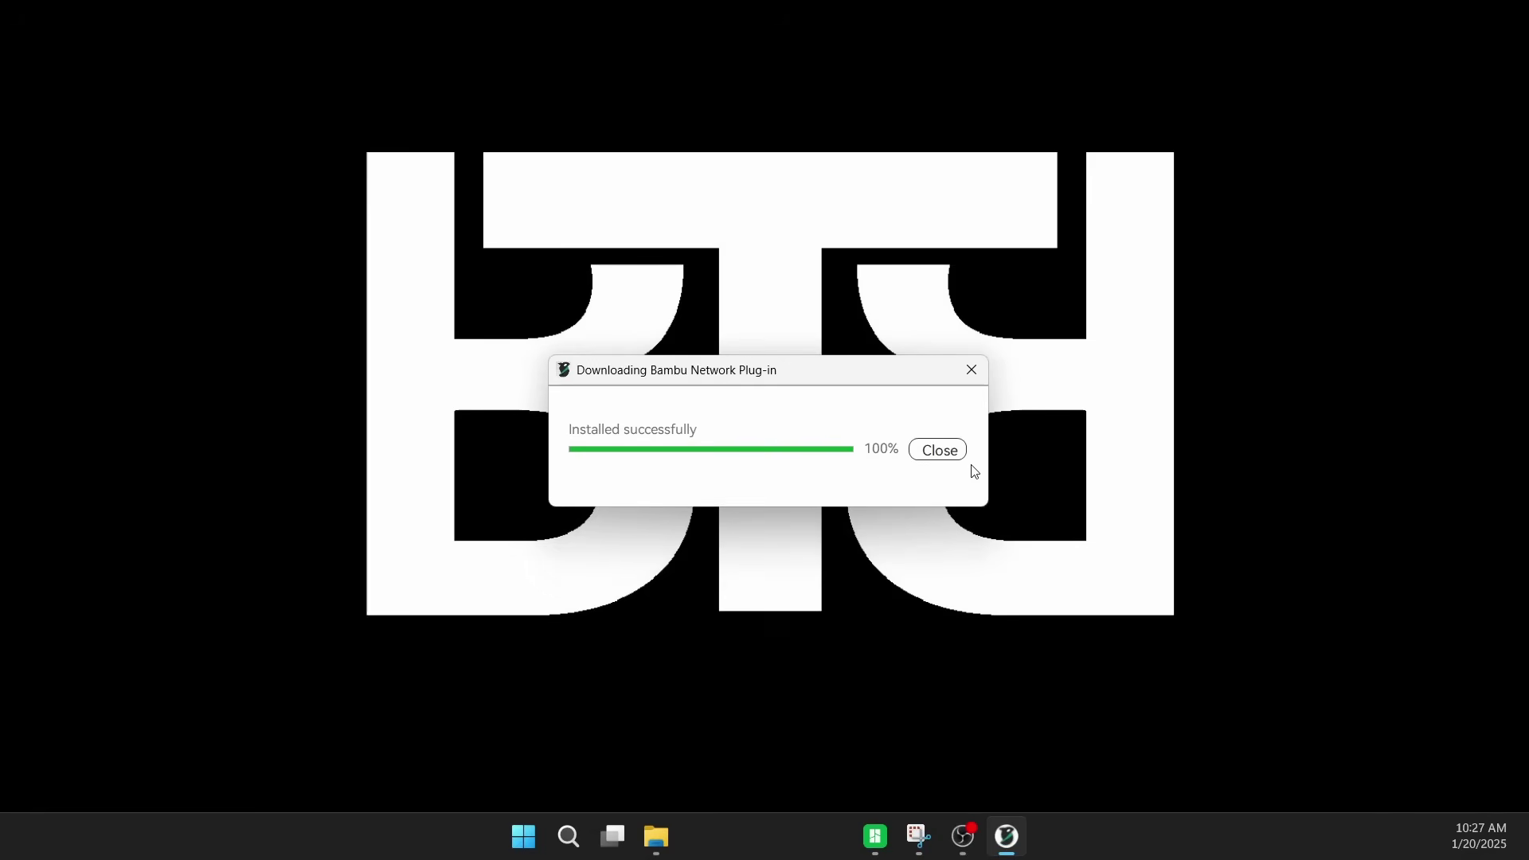
click(939, 451)
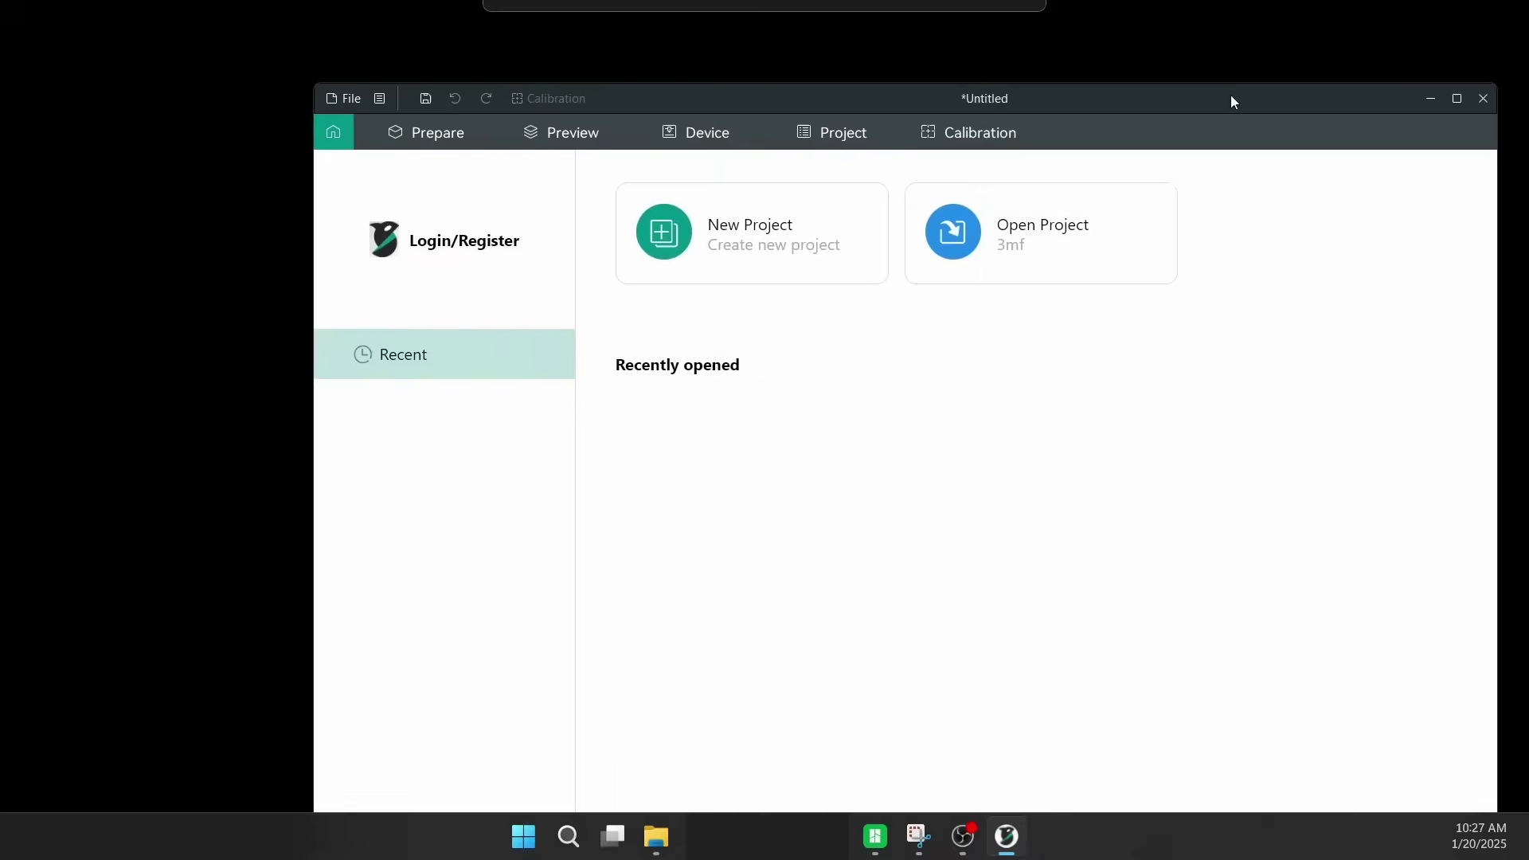
drag(1230, 94, 1115, 43)
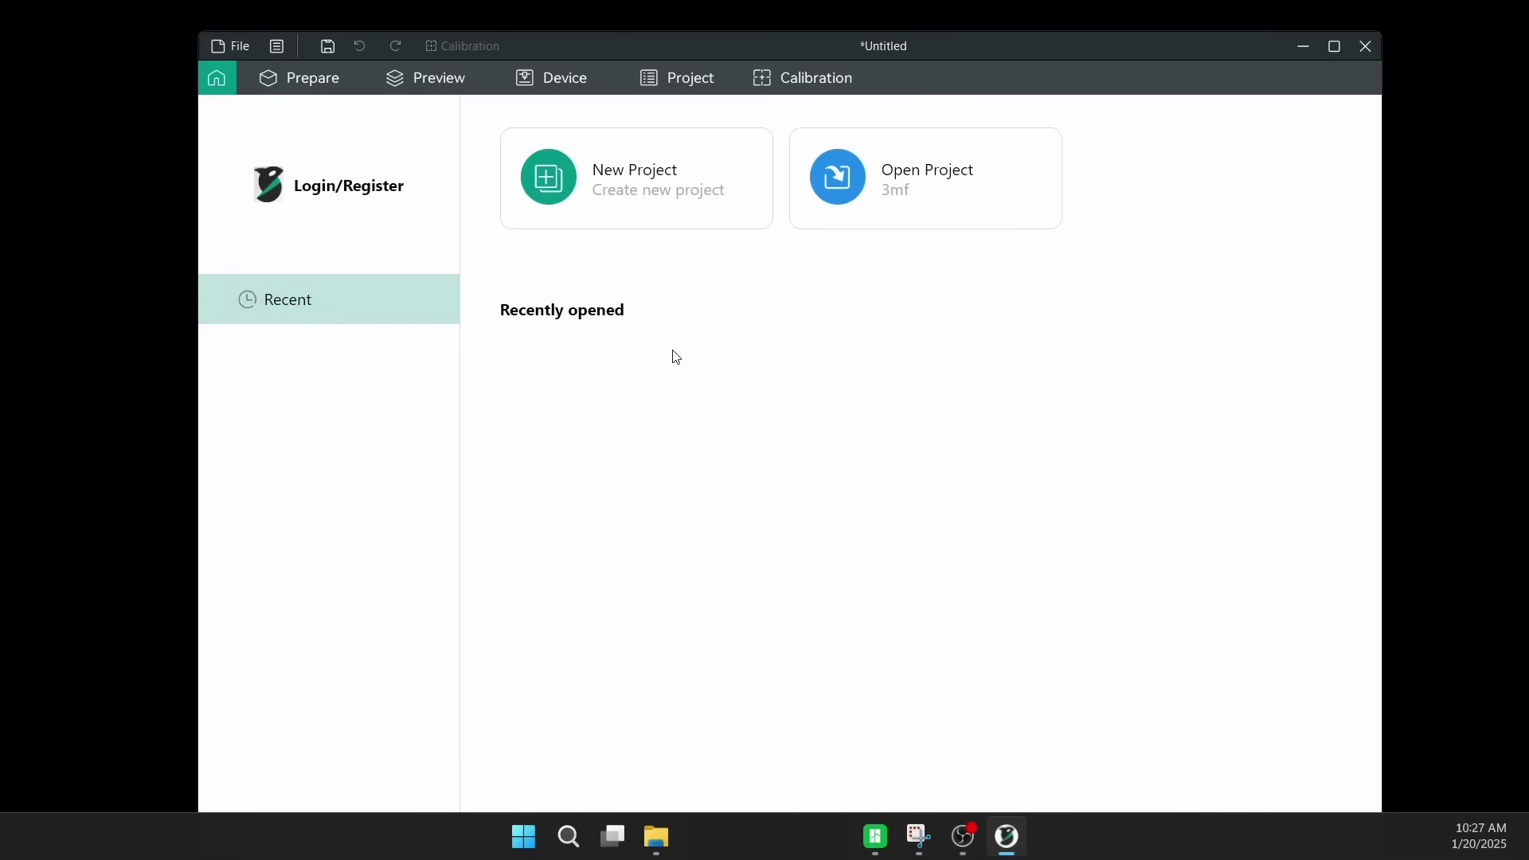
Step: Pick CarbonX1 from the Device tab's printer list and connect it with its pasted LAN access code
click(539, 72)
click(259, 117)
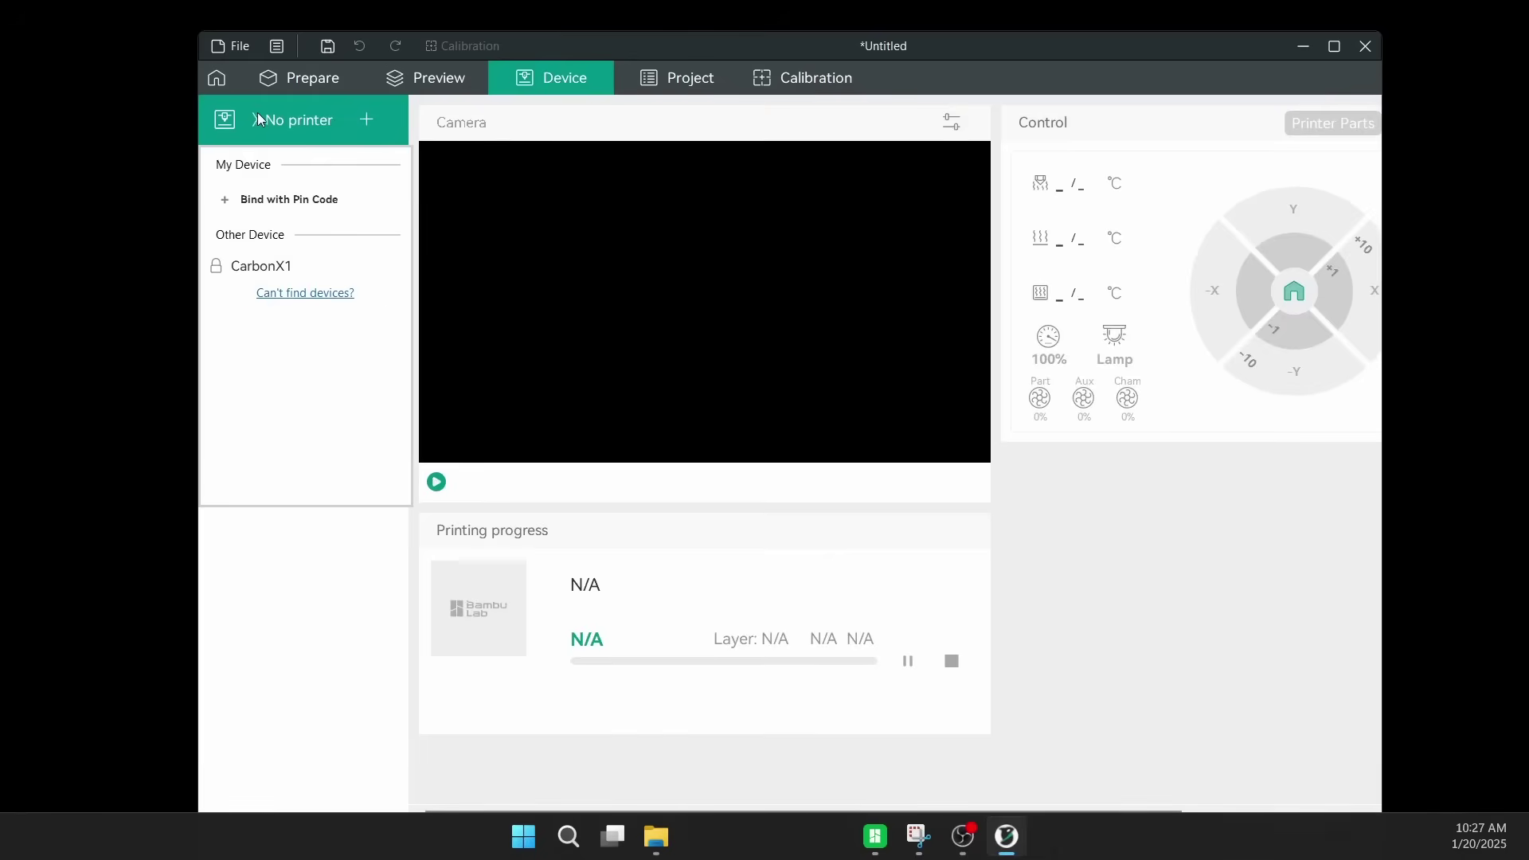
click(284, 268)
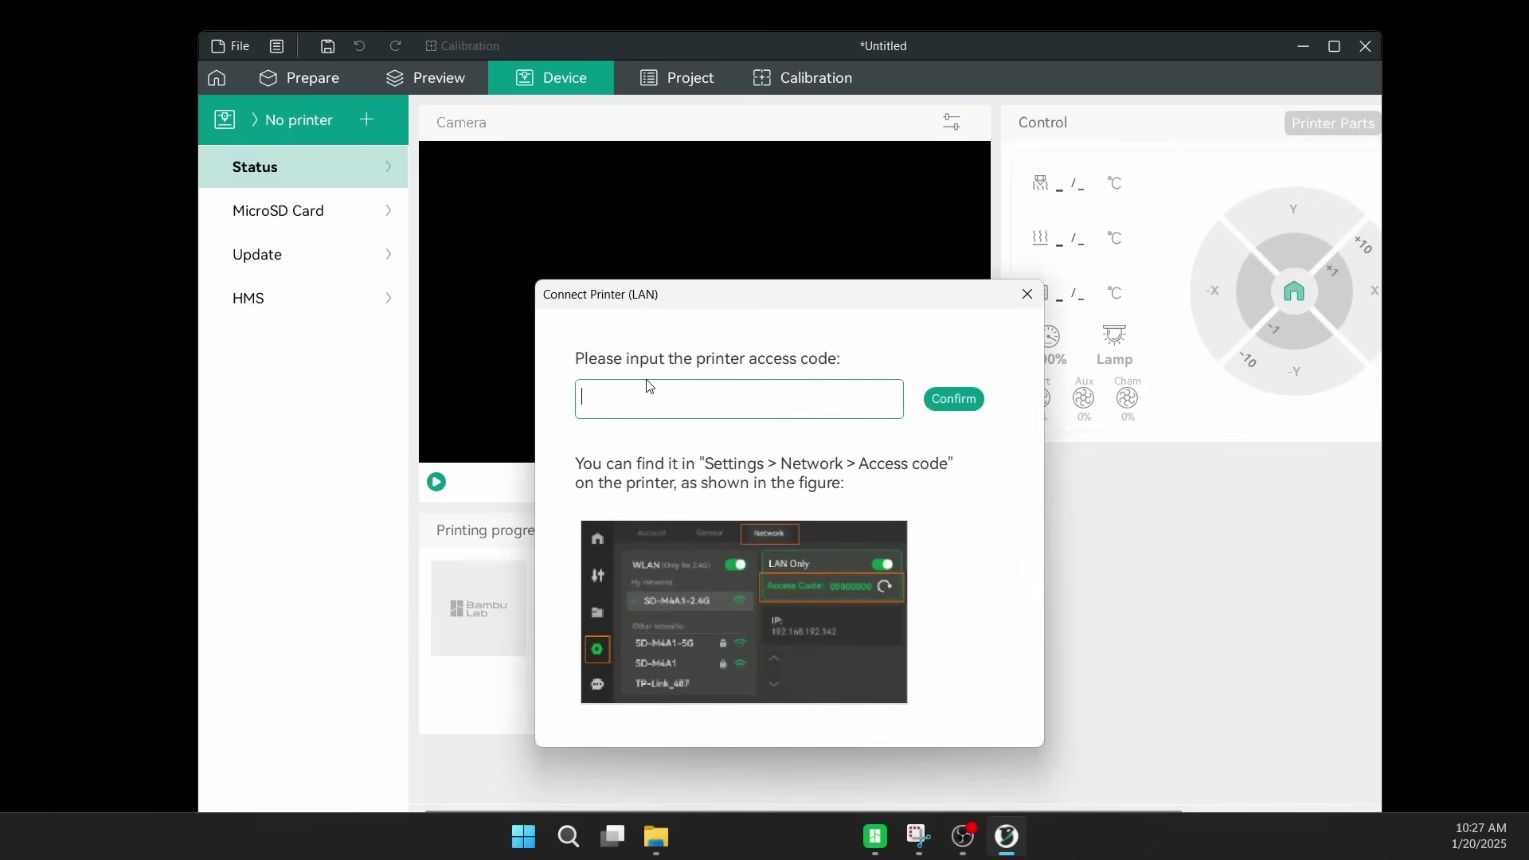
drag(754, 309, 730, 306)
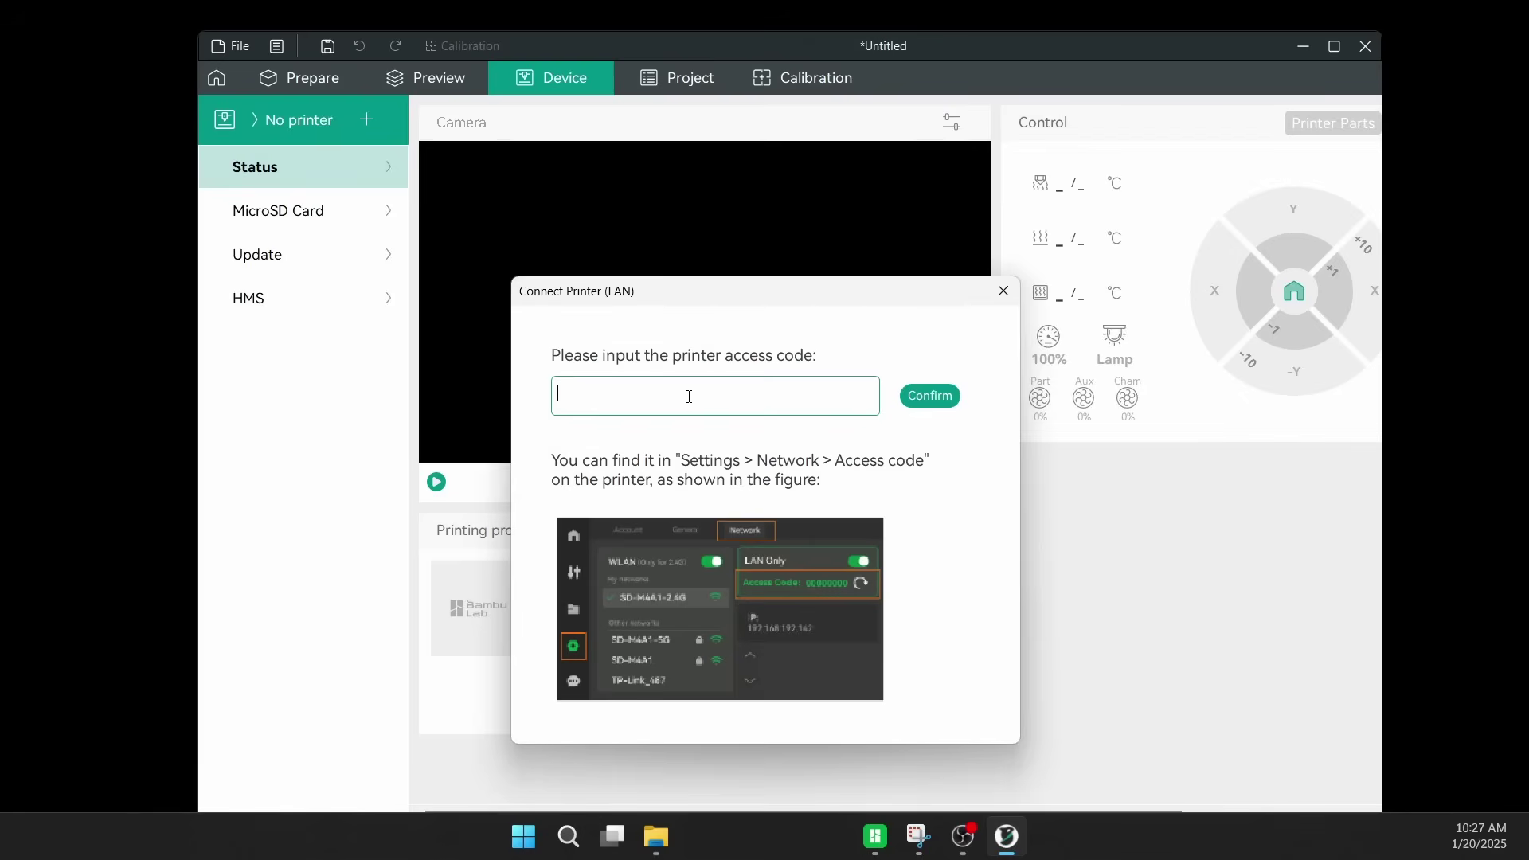
key(ctrl+v)
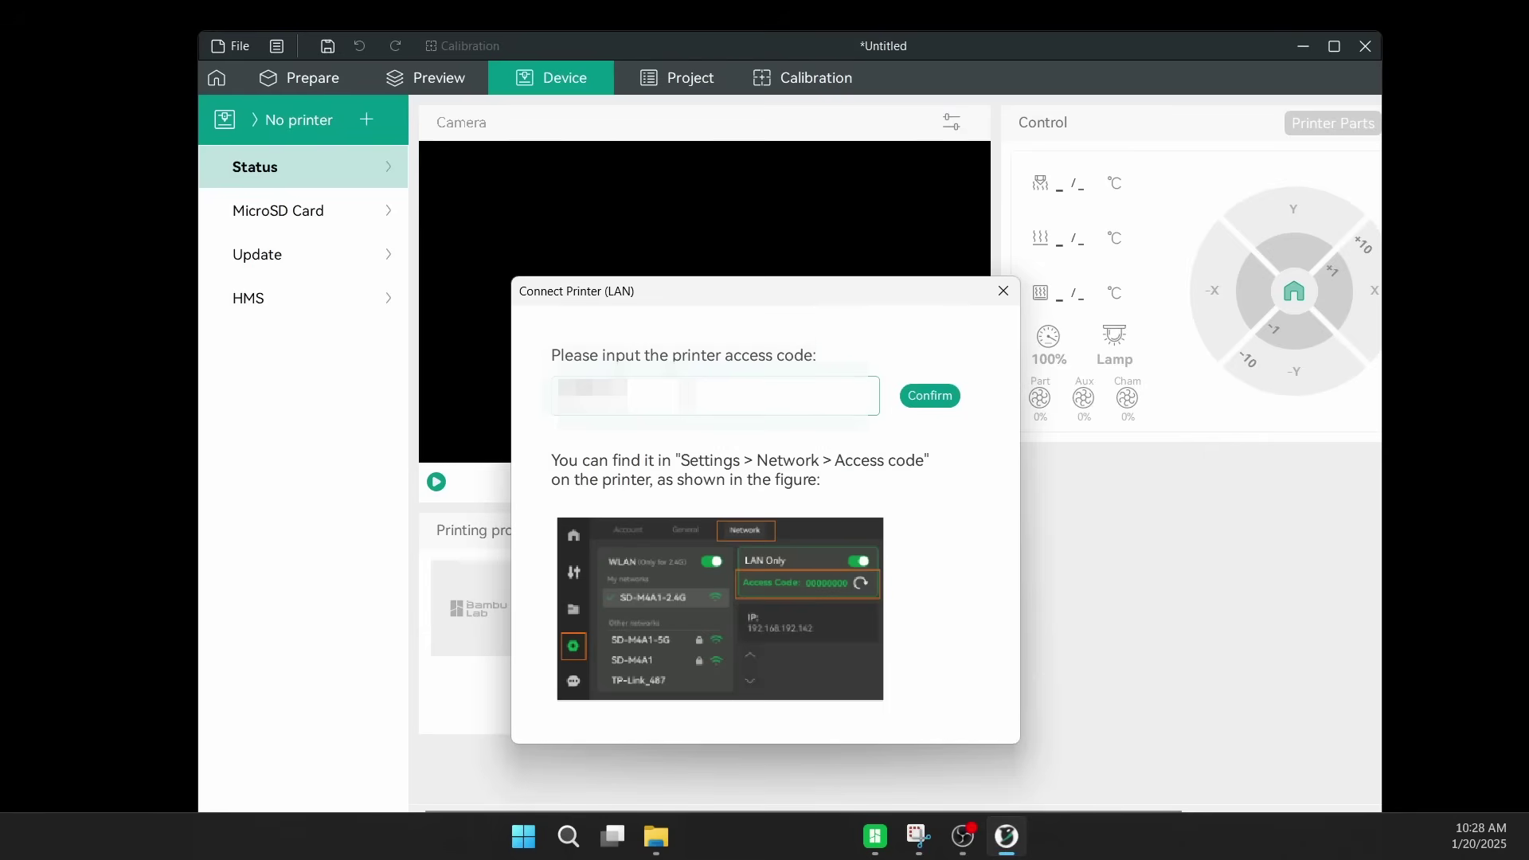
click(931, 391)
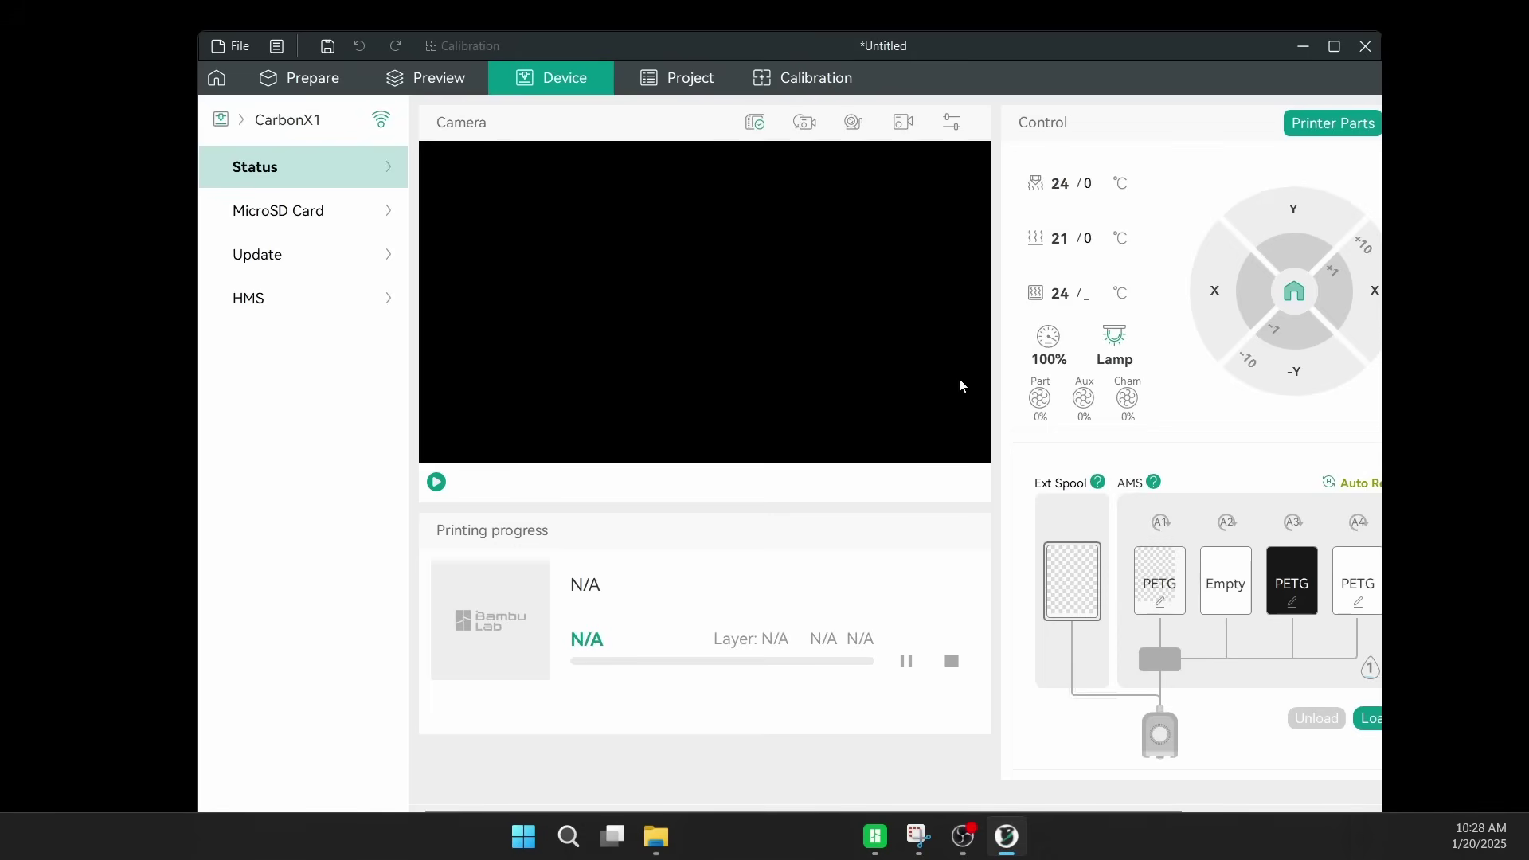
Step: Maximize the window and start the CarbonX1 camera feed, accepting the BambuSource video plugin fix
click(1335, 45)
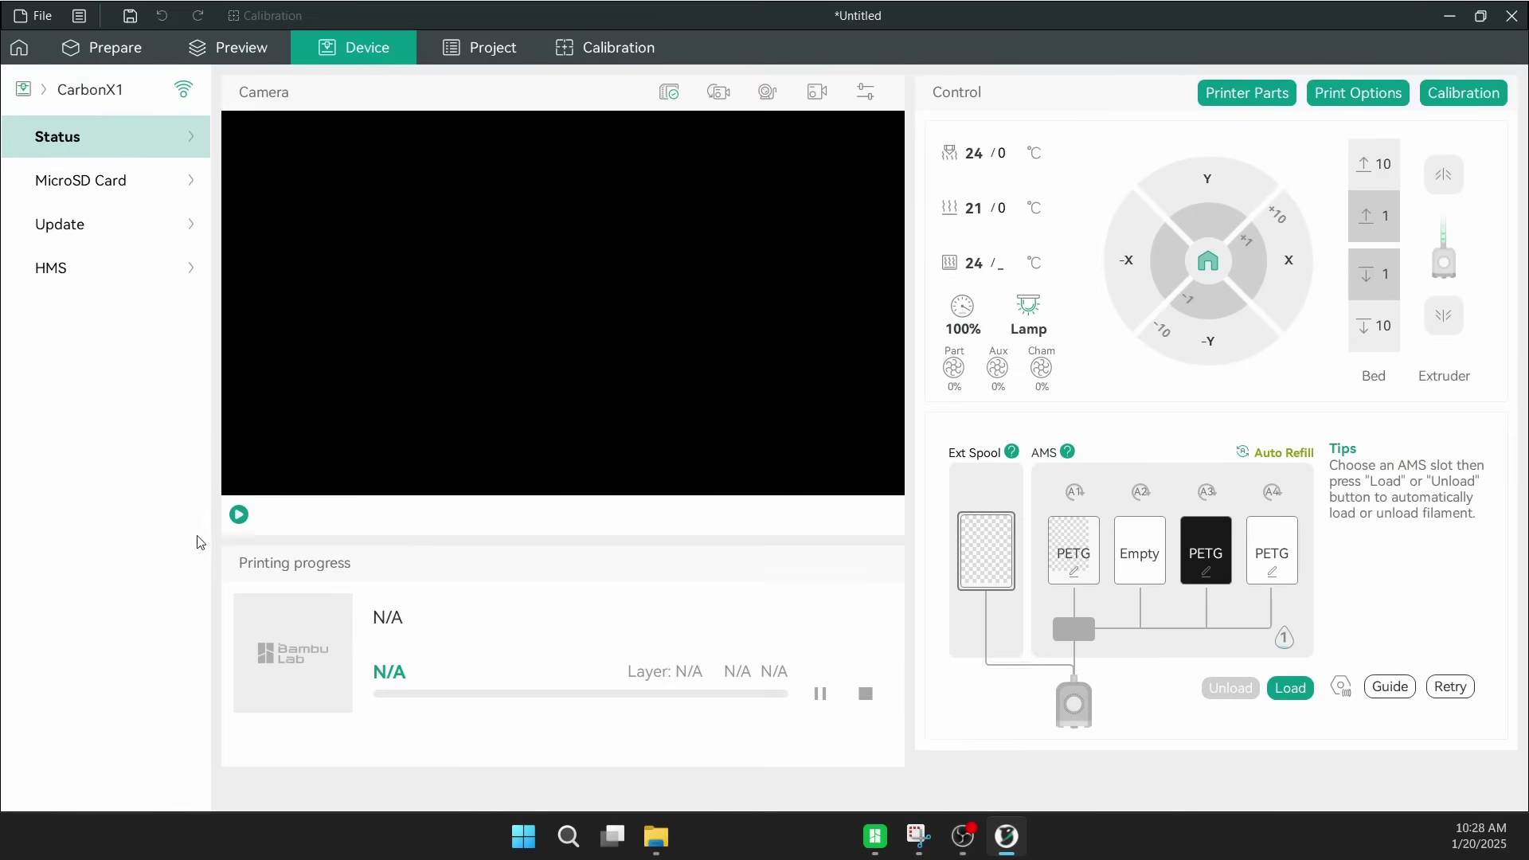
click(239, 515)
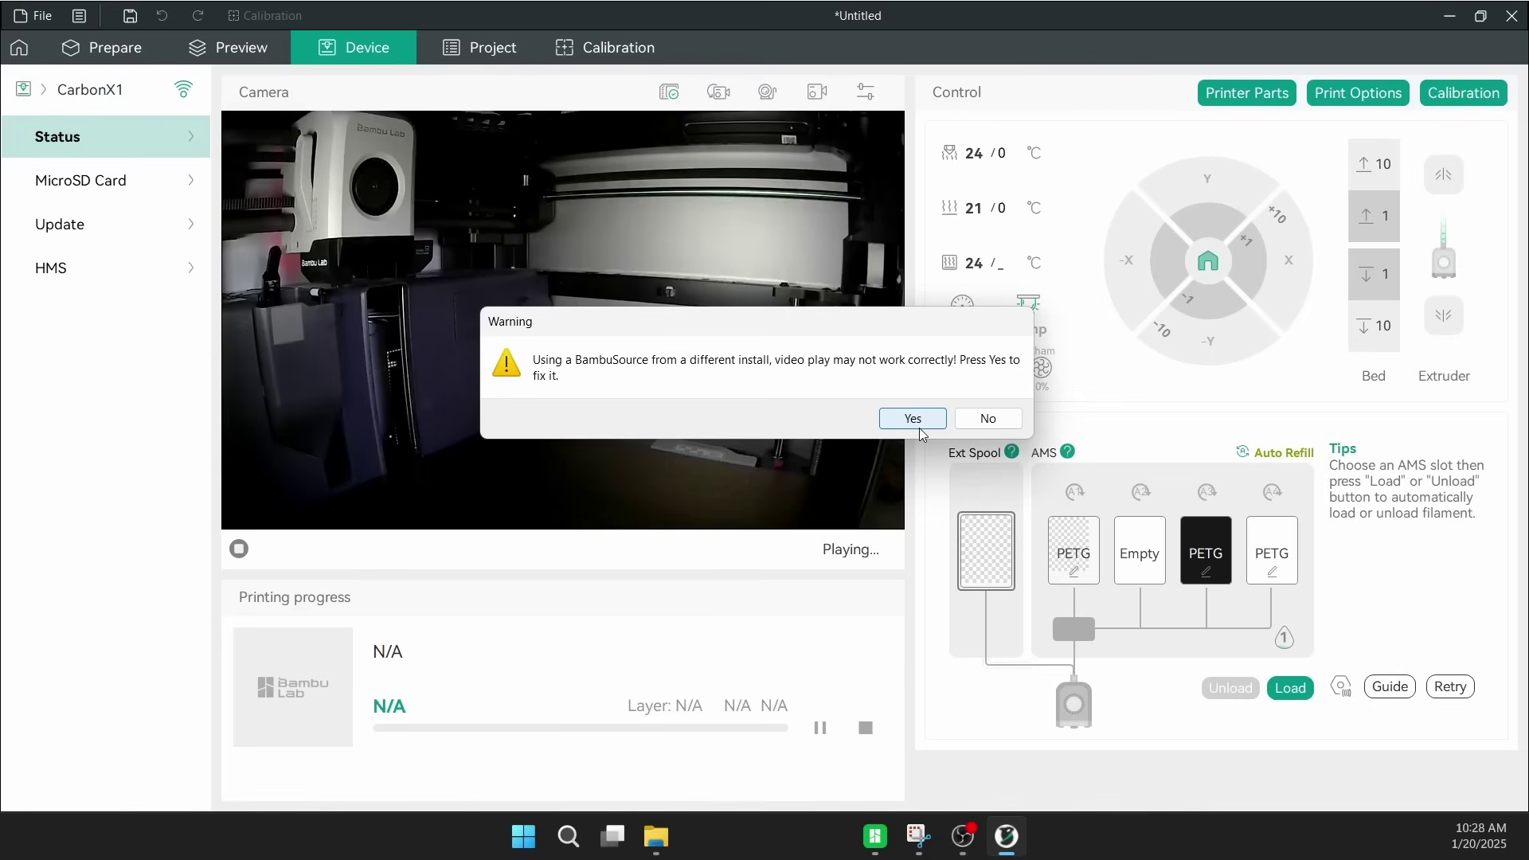
click(921, 432)
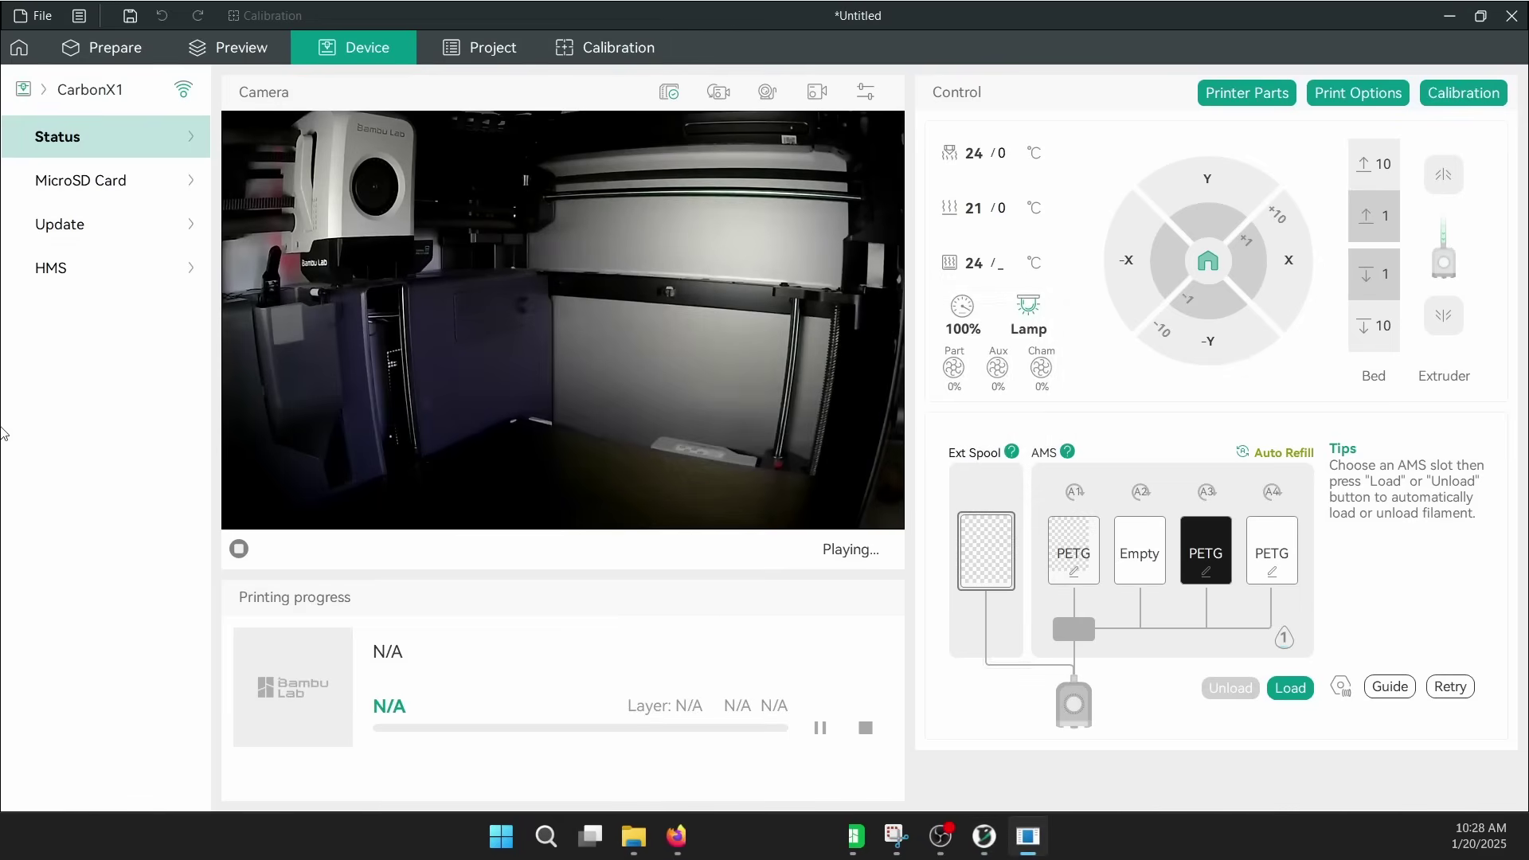
click(526, 341)
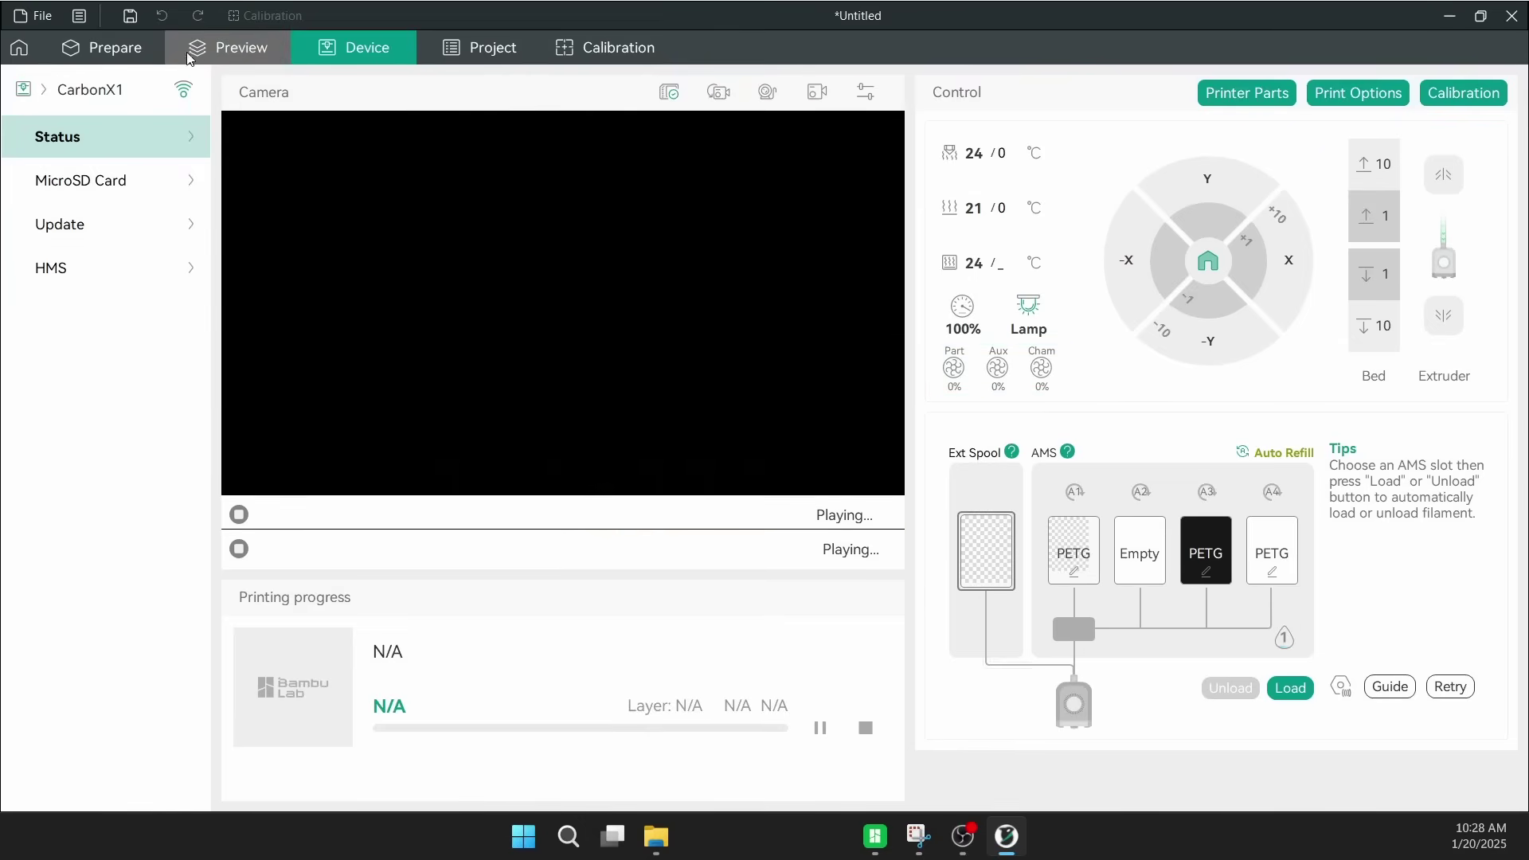
Step: Visit the Prepare, Preview, Device and Project pages, ending on Calibration's Flow Dynamics page
click(104, 50)
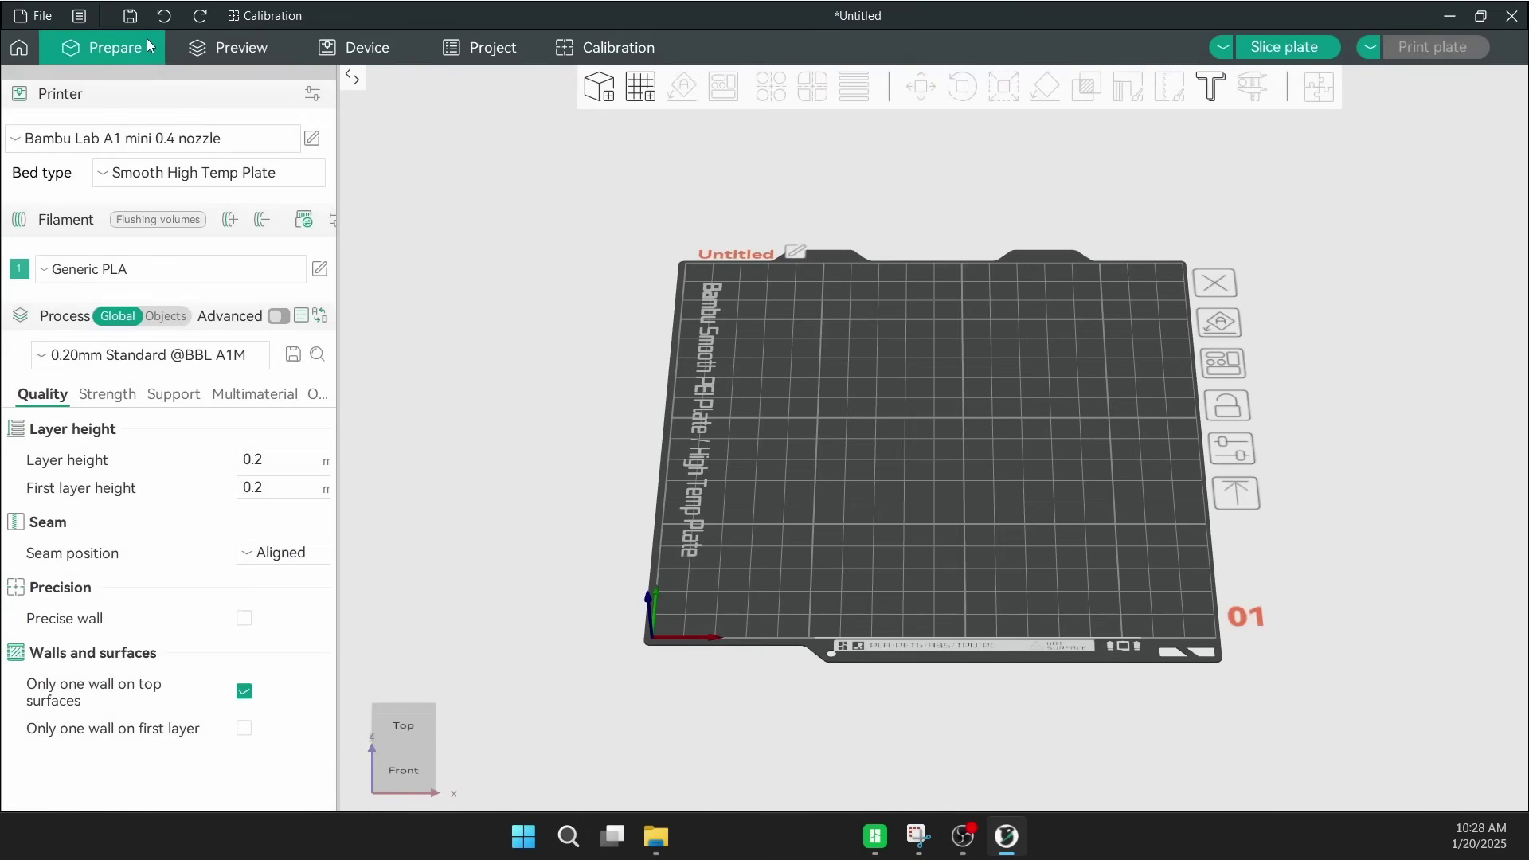
click(193, 48)
click(320, 64)
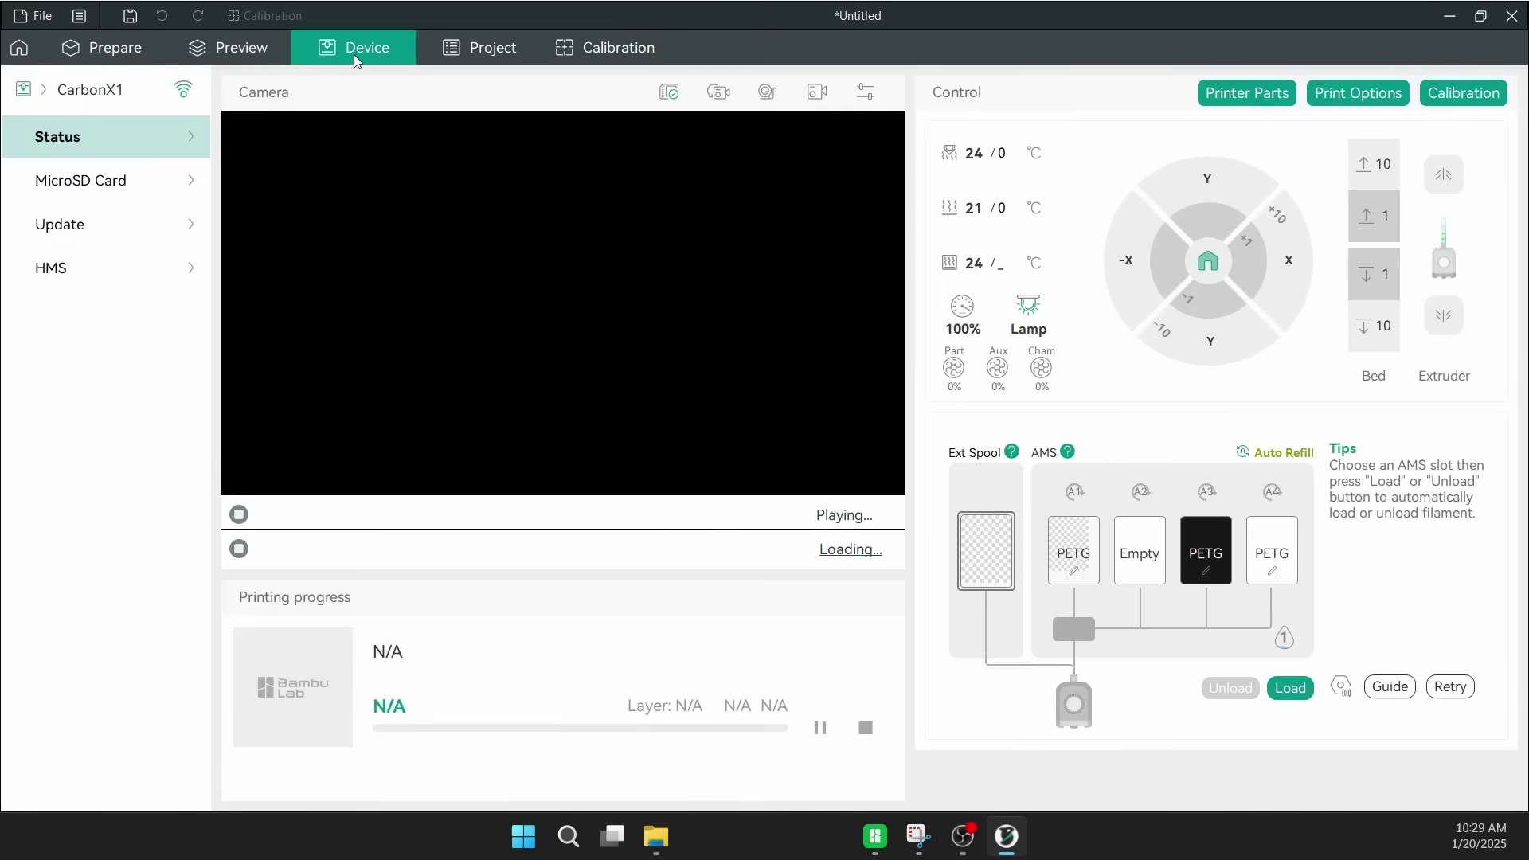
click(478, 49)
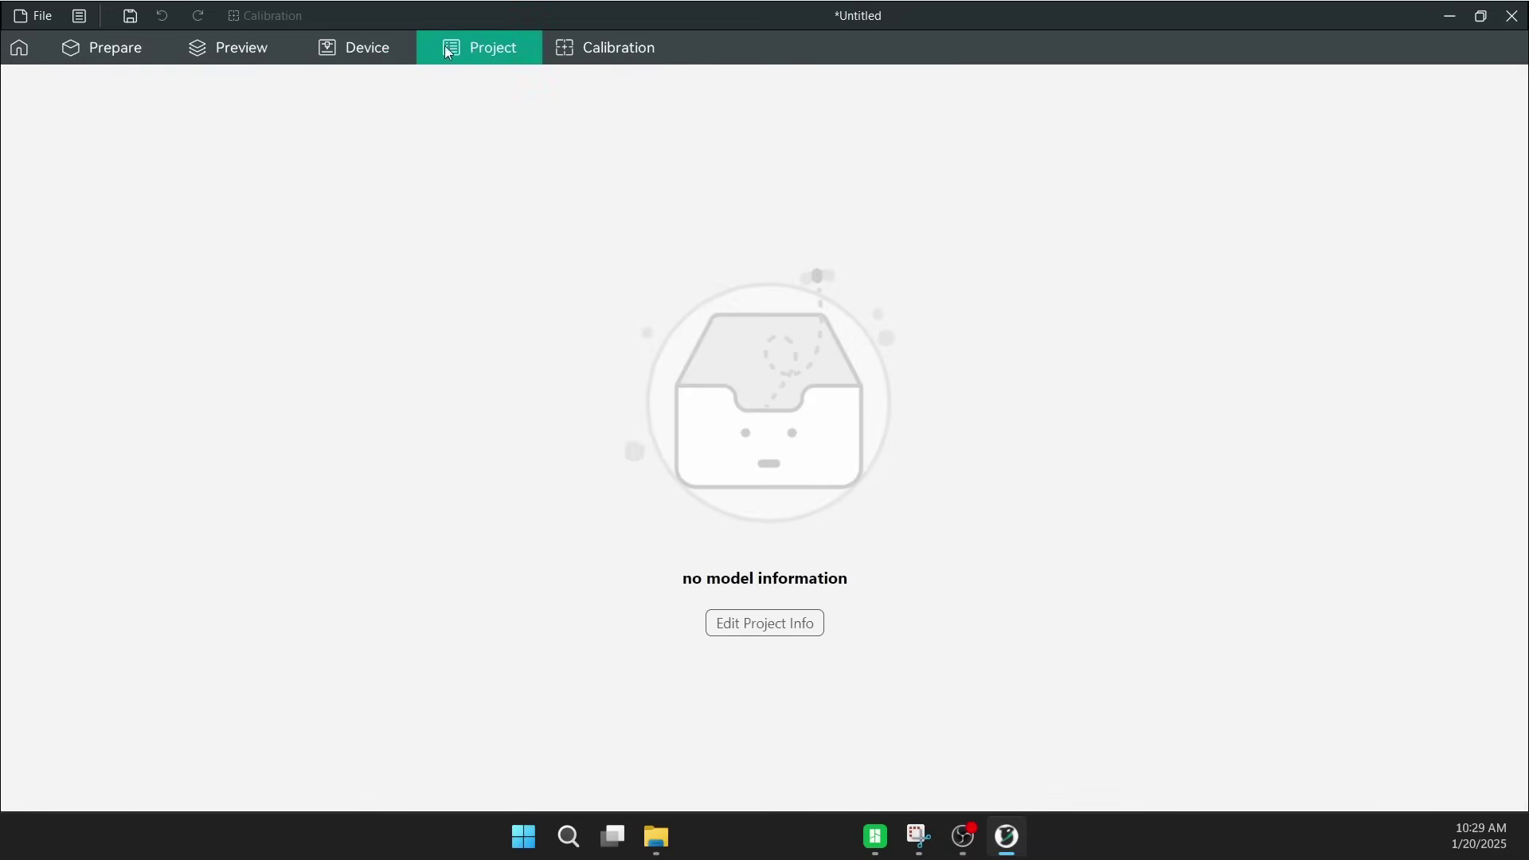
click(599, 42)
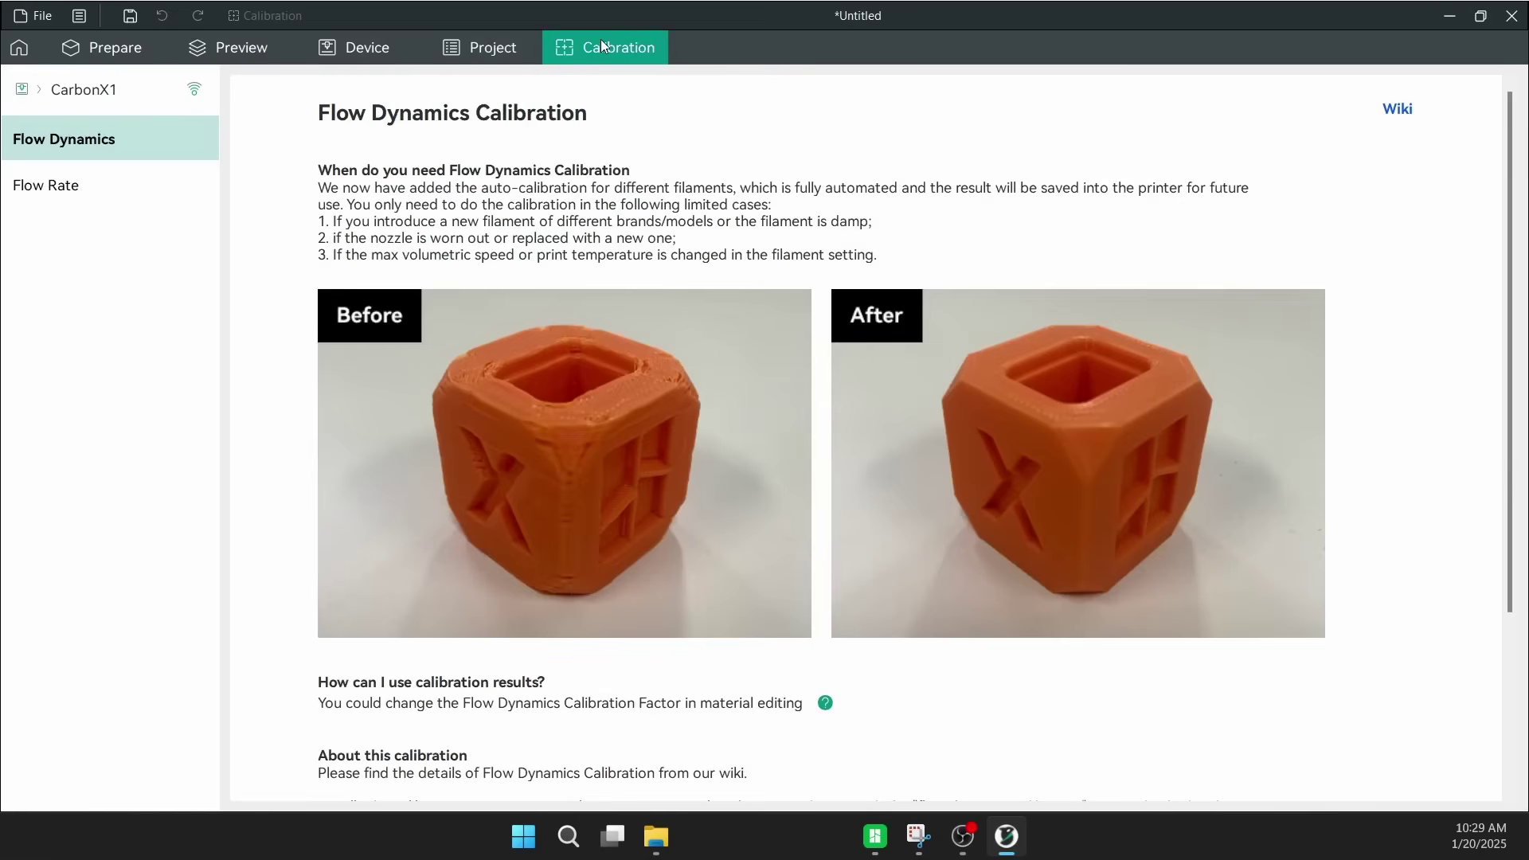
Step: Switch to Preview and back to Prepare with the X1 Carbon 0.4 nozzle preset active
click(175, 51)
click(118, 53)
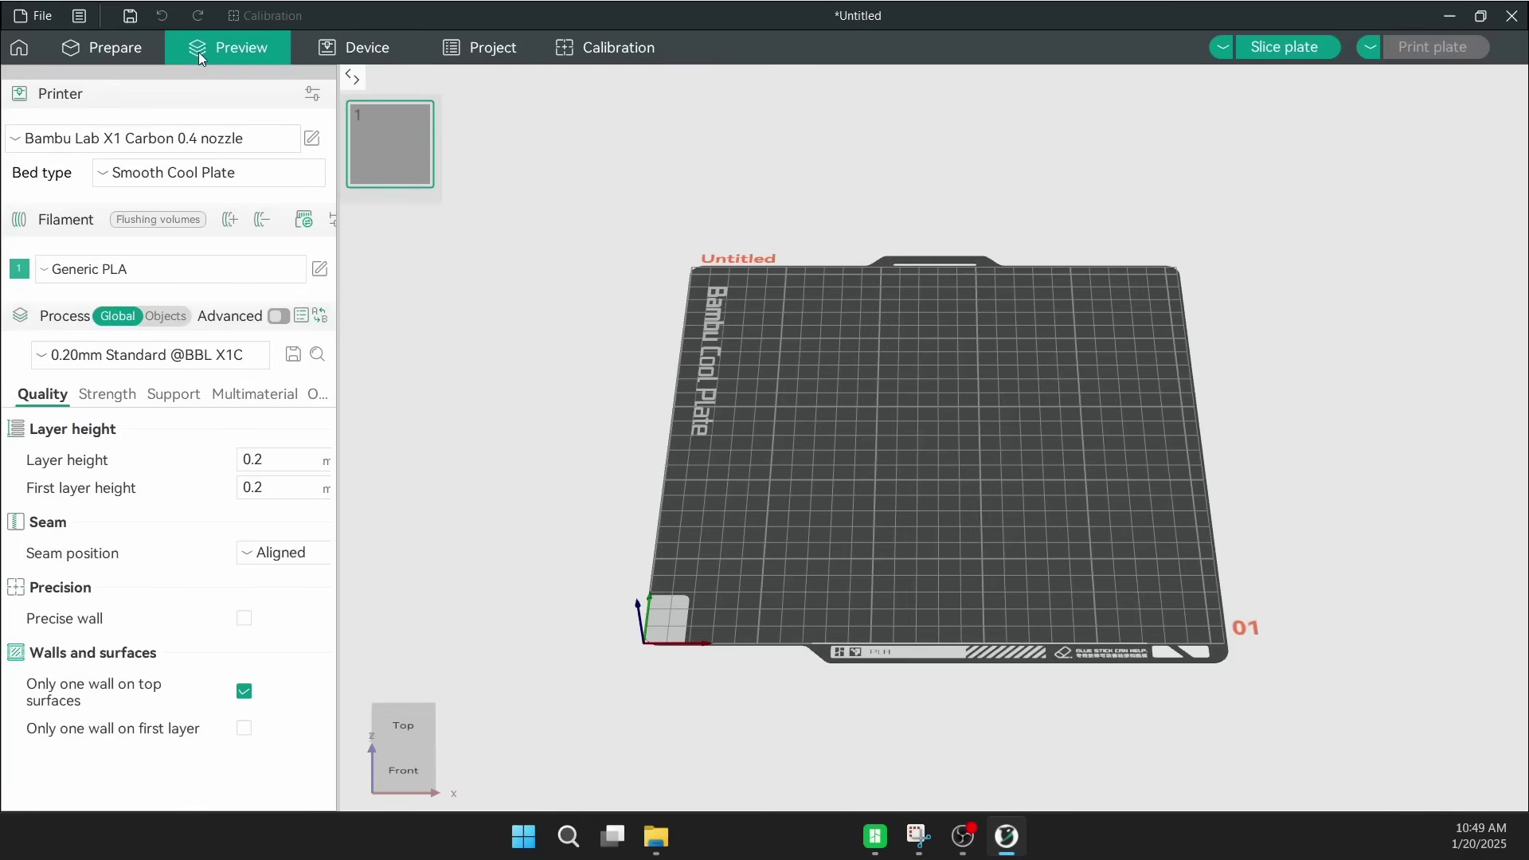
Step: Pick Textured PEI Plate from the Bed type dropdown so the Bambu textured plate shows
click(211, 182)
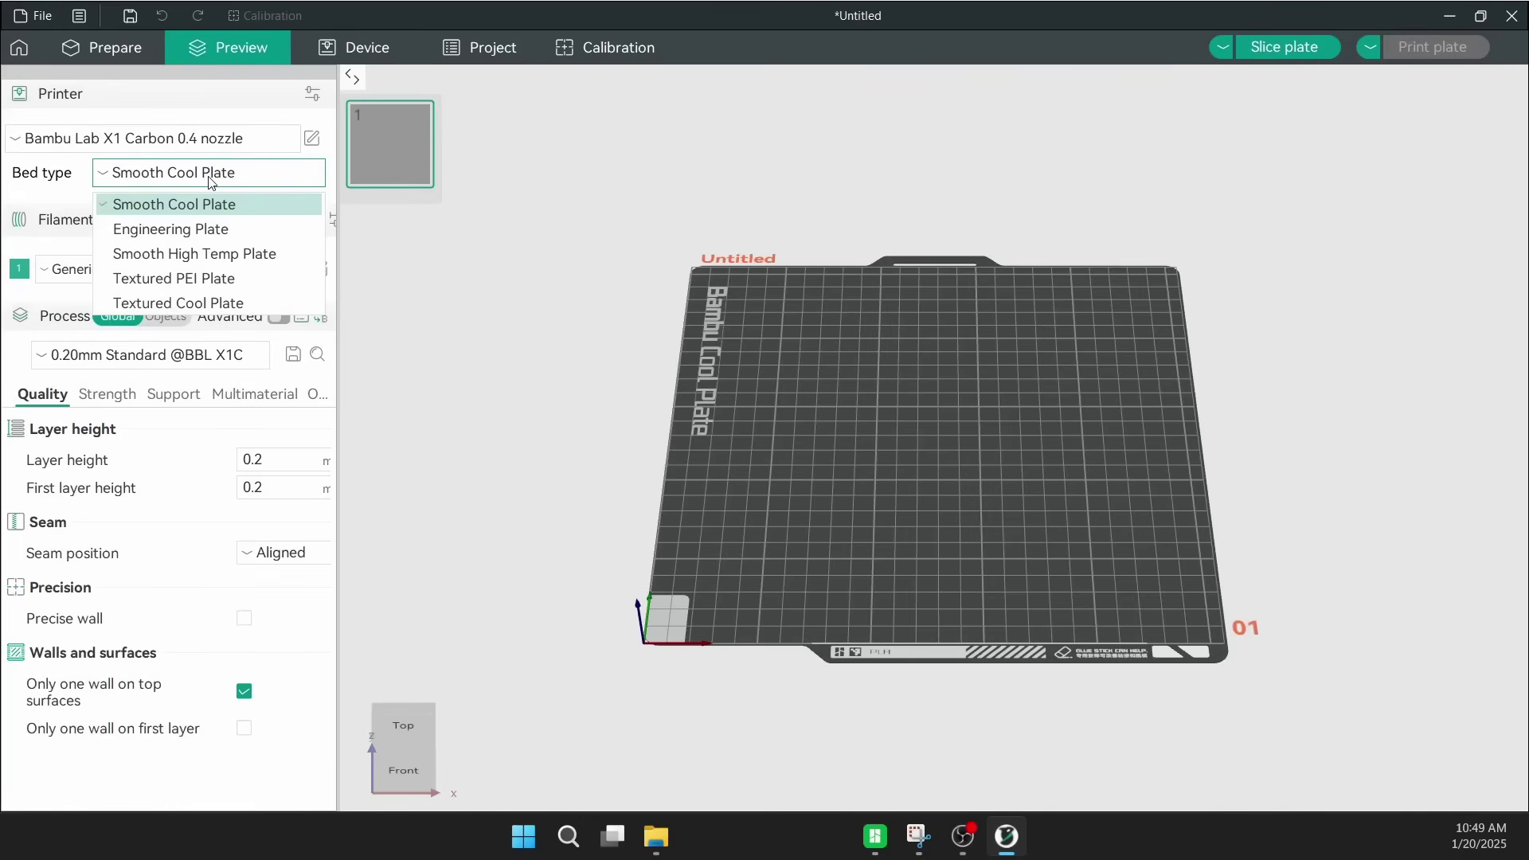
click(230, 288)
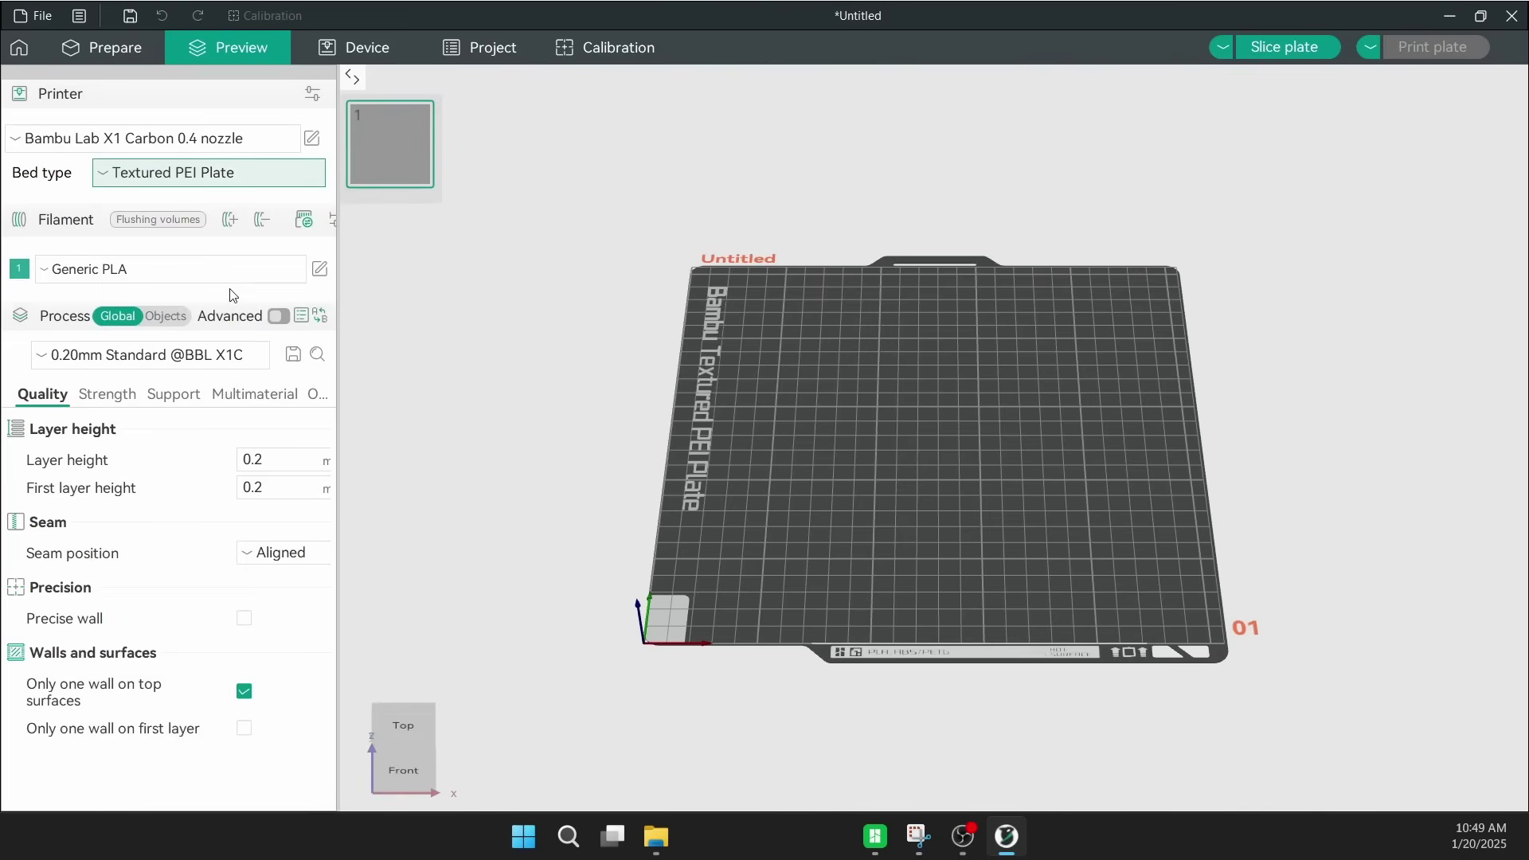
Step: Start the CarbonX1 camera feed on the Device page, then return to the Prepare page
click(388, 44)
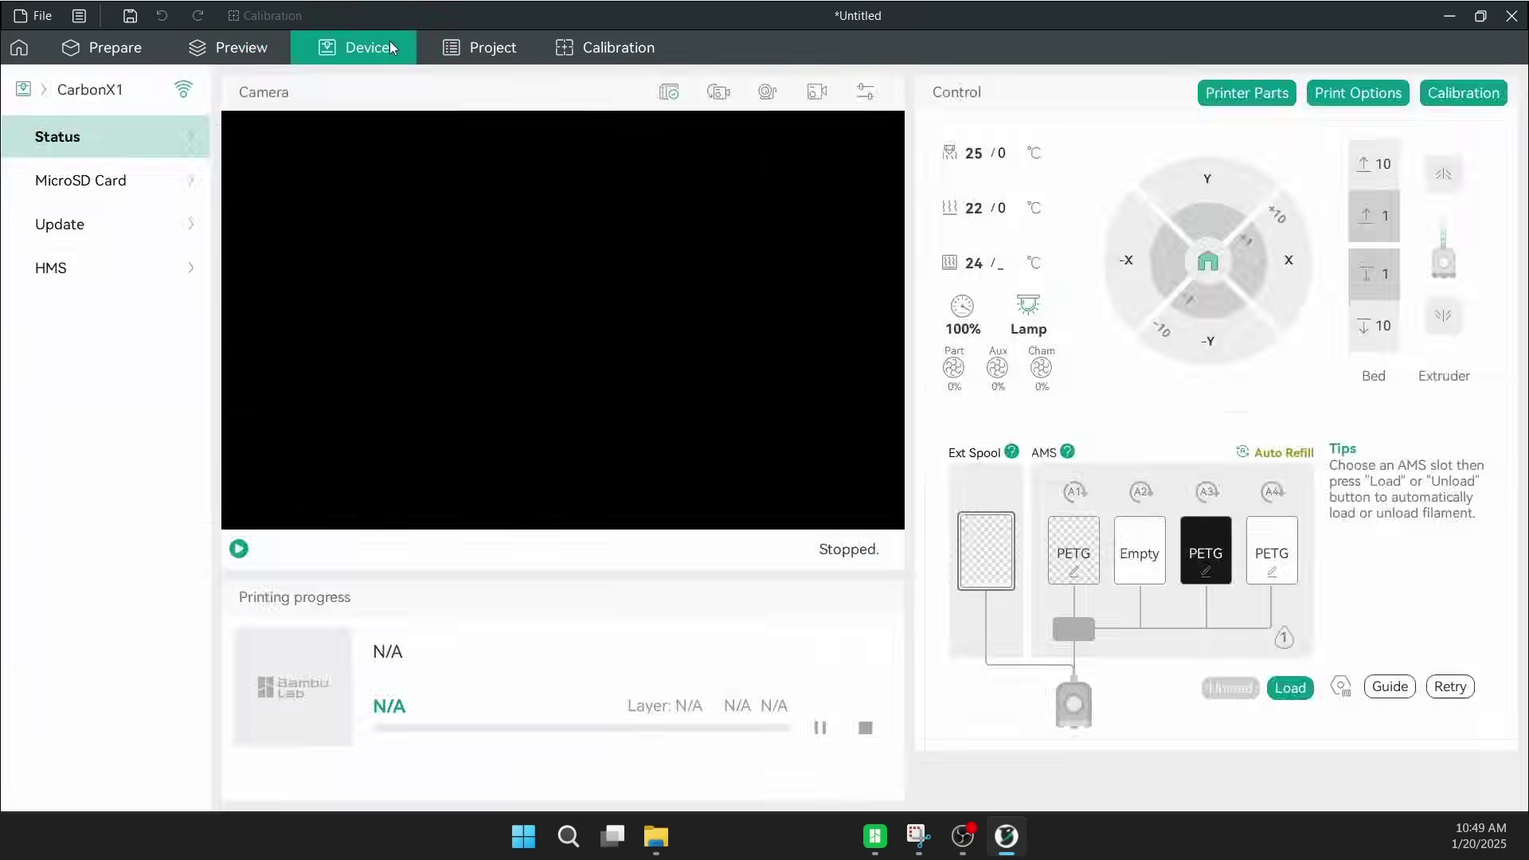
click(242, 556)
click(239, 548)
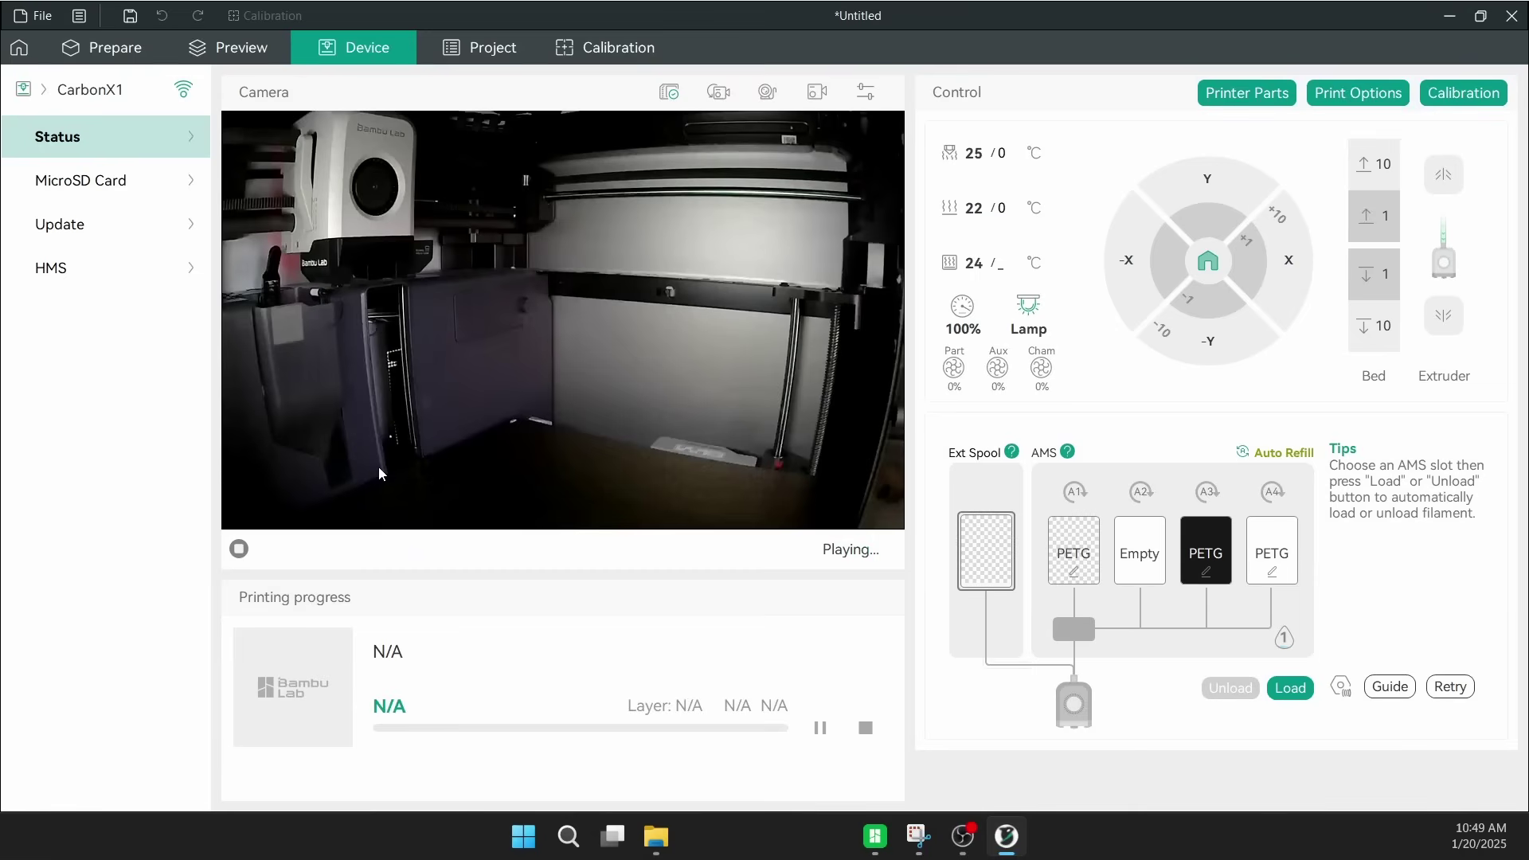
click(111, 47)
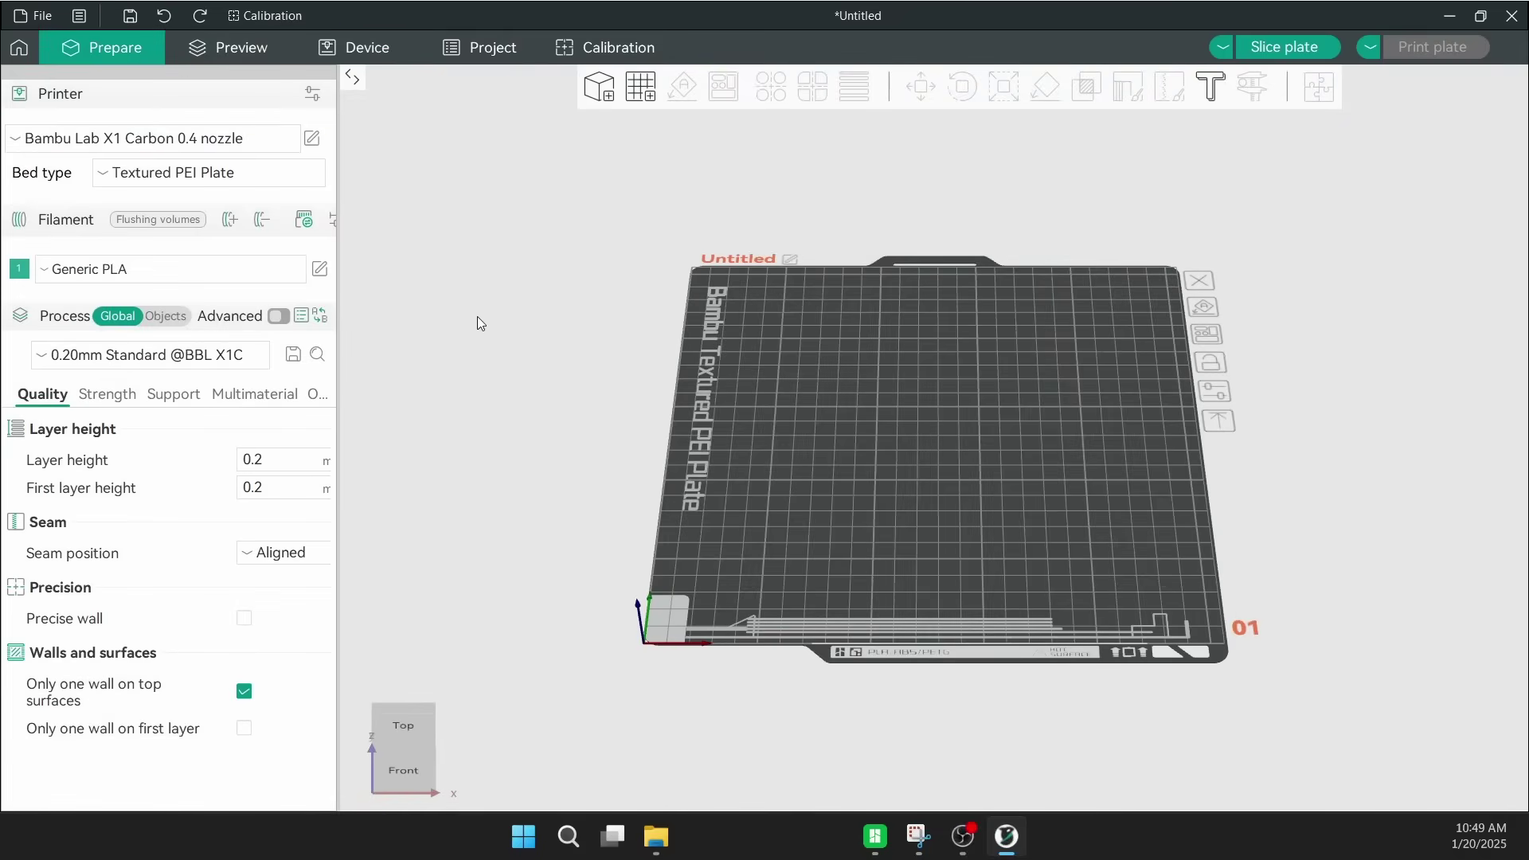
key(super+e)
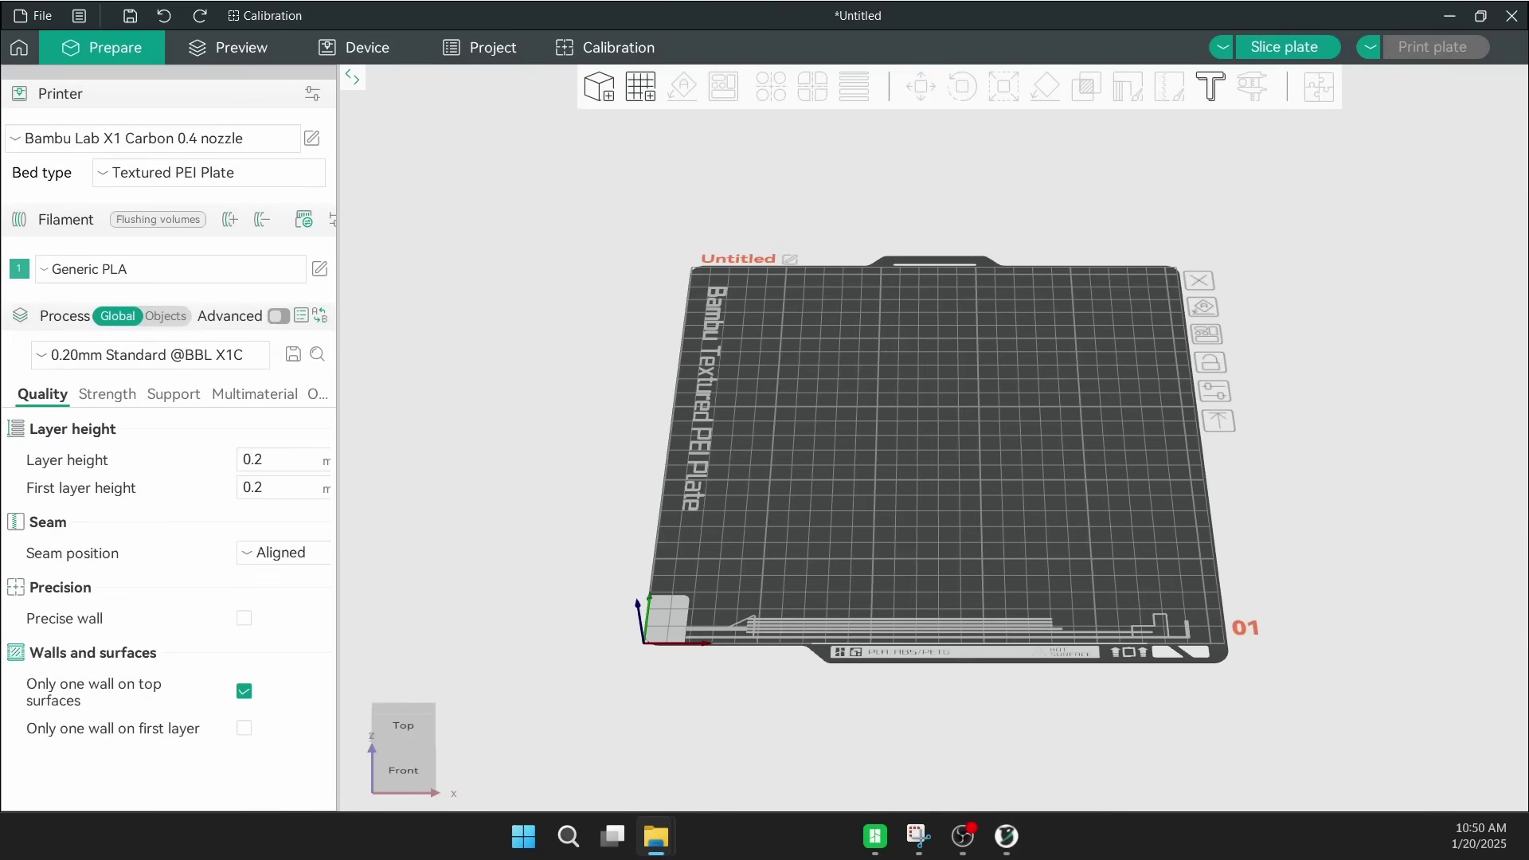
Step: Drop Test_Taper.step from File Explorer onto the build plate
drag(1053, 124, 978, 384)
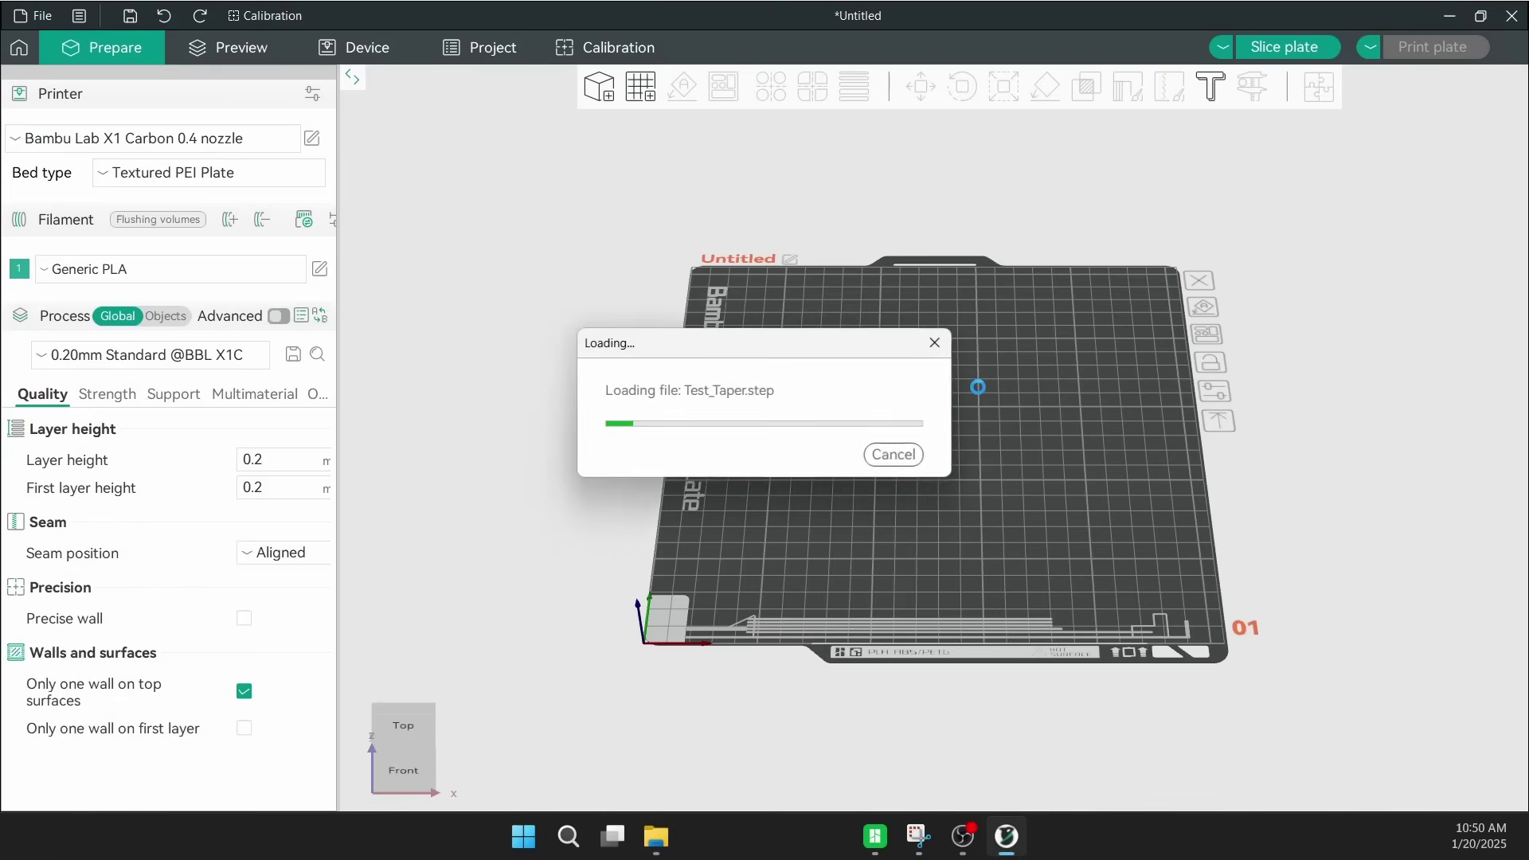
scroll(973, 451, up, 3)
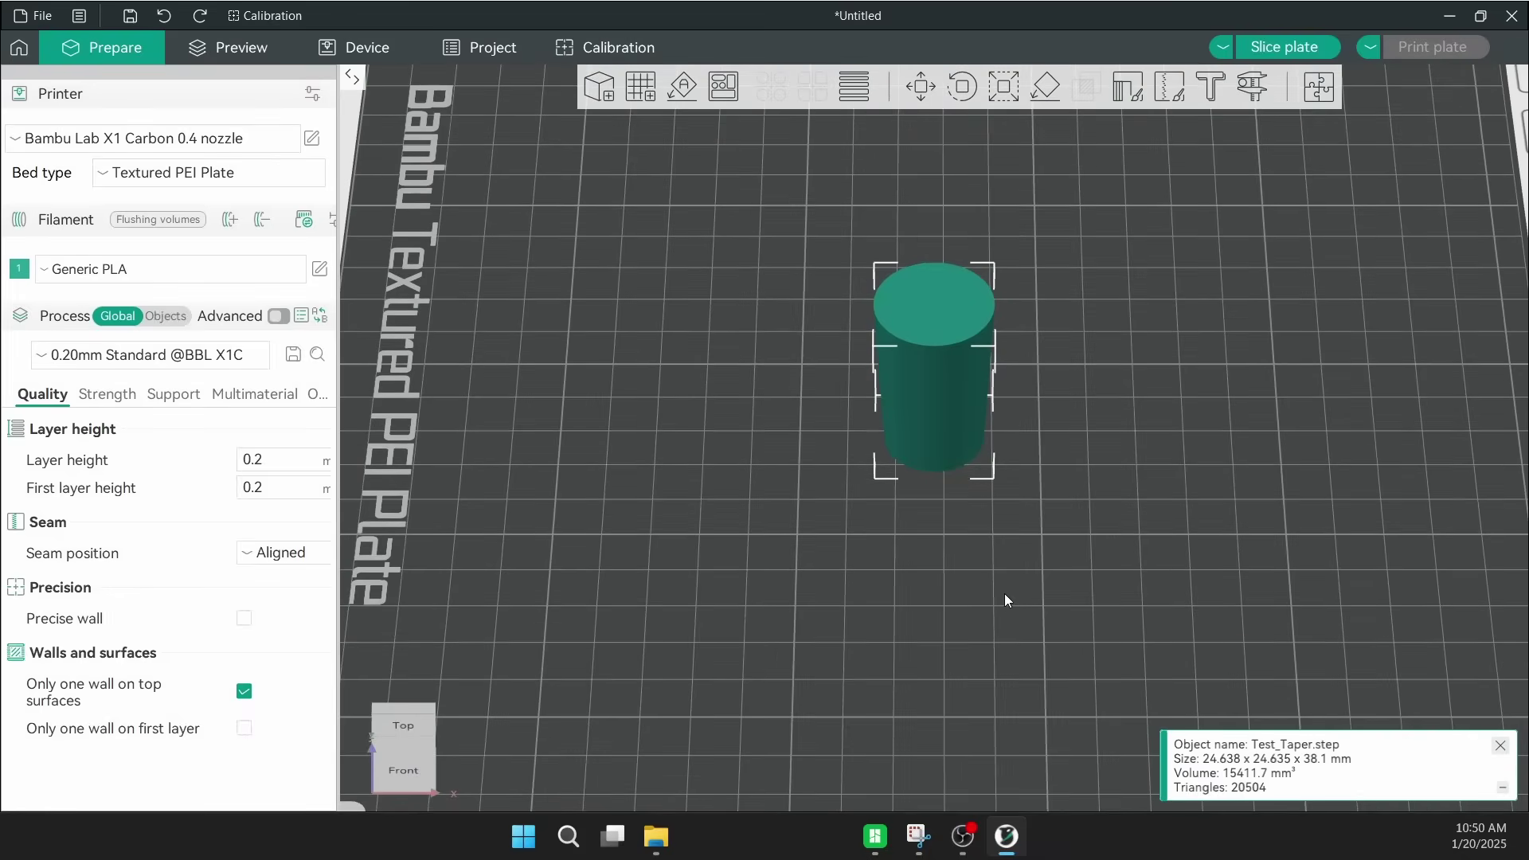
mouse_move(1005, 595)
mouse_down()
mouse_move(1001, 543)
mouse_move(973, 570)
mouse_move(1021, 587)
mouse_up()
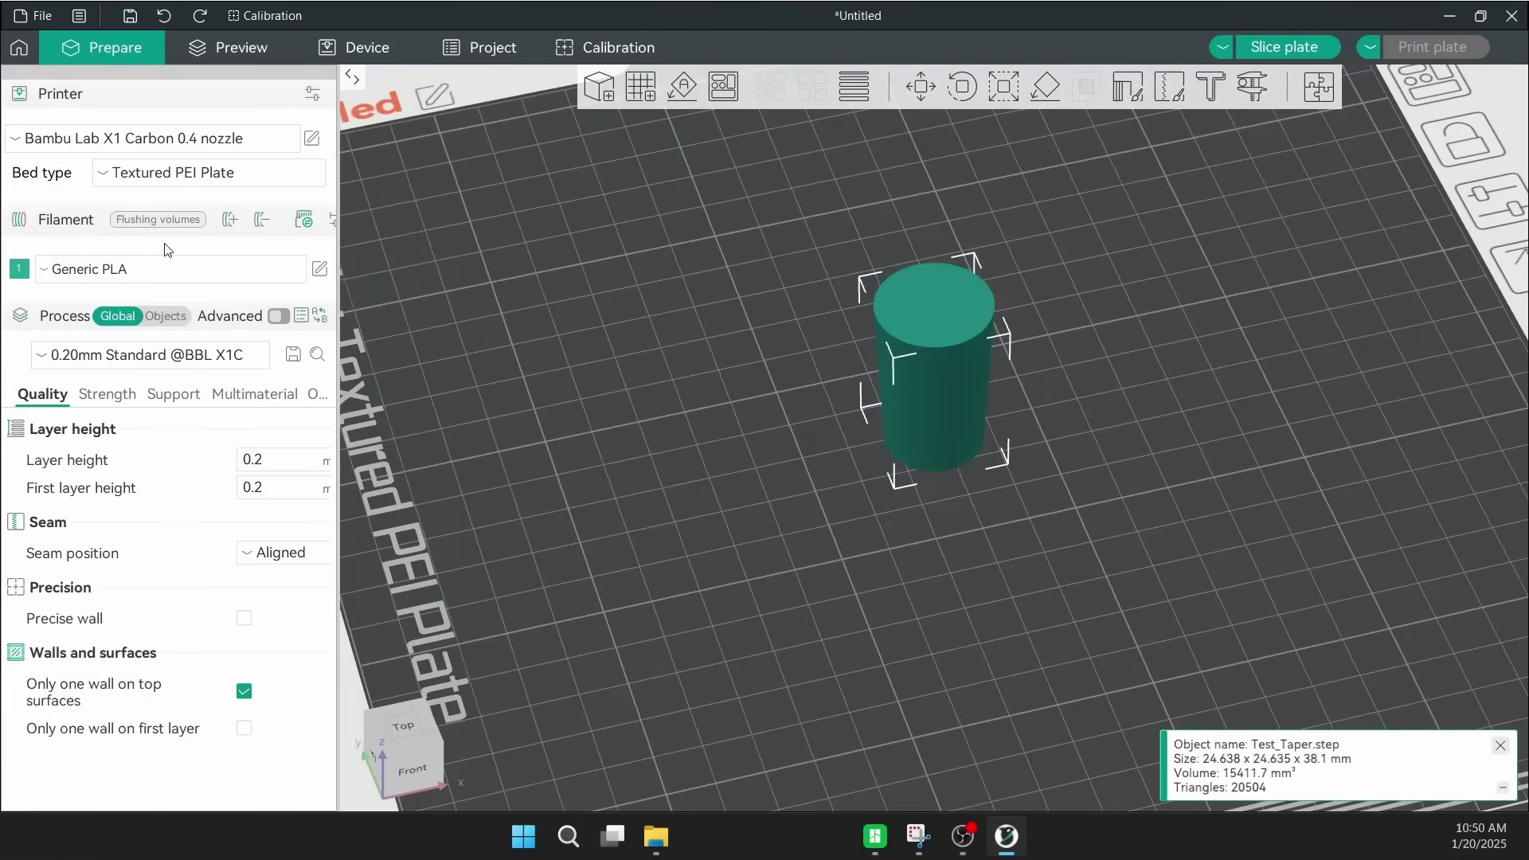
Step: Set the cylinder's filament to Generic PETG (AMS A3) and slice the plate
click(163, 269)
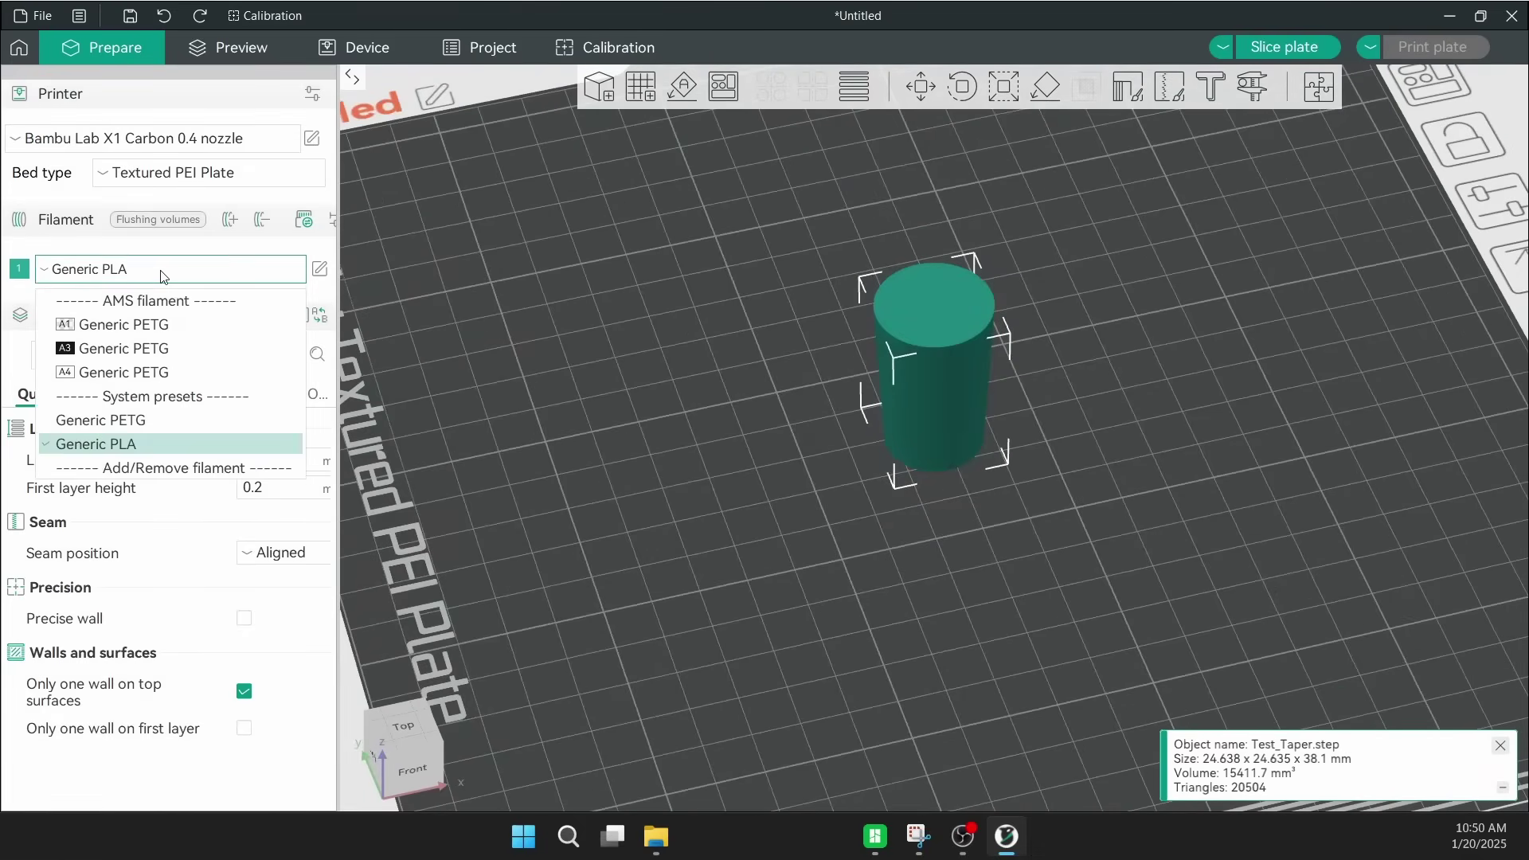
click(154, 358)
drag(911, 577, 925, 535)
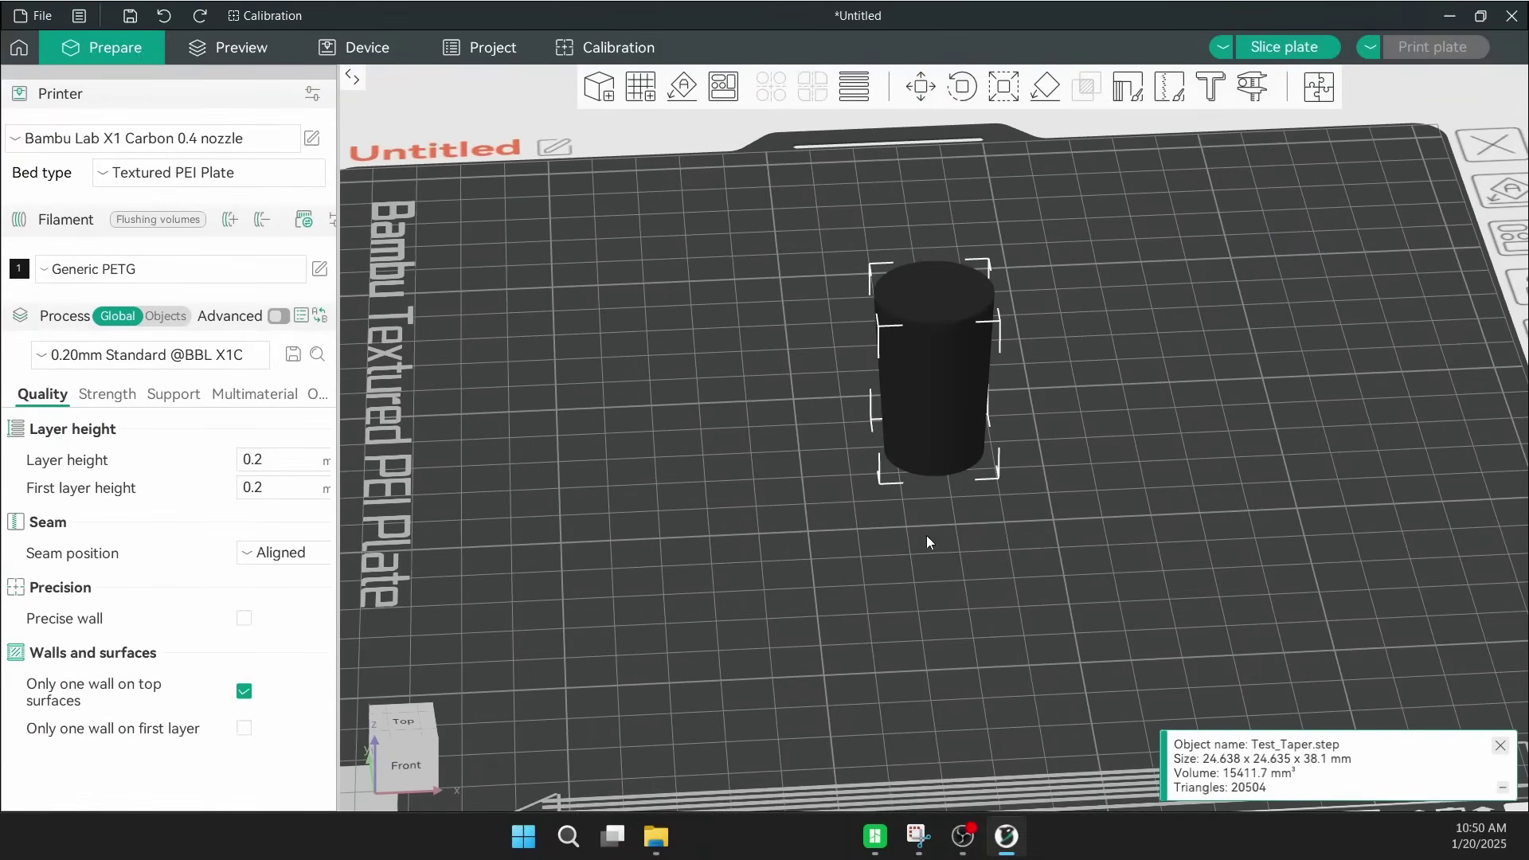
click(1286, 52)
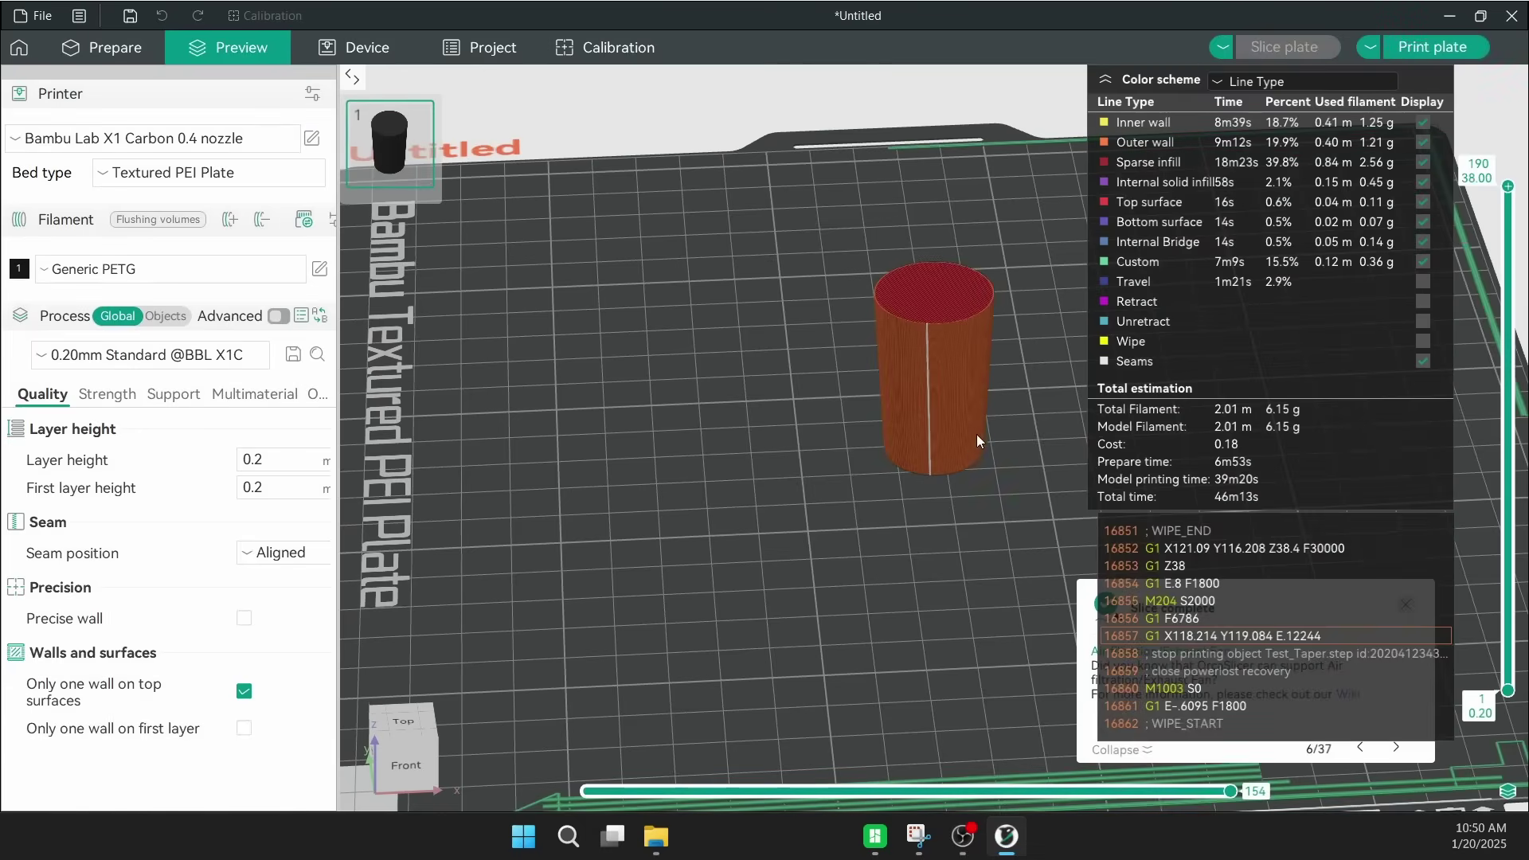
Step: Lower the preview's layer slider to inspect the cylinder's Grid infill
scroll(978, 439, up, 2)
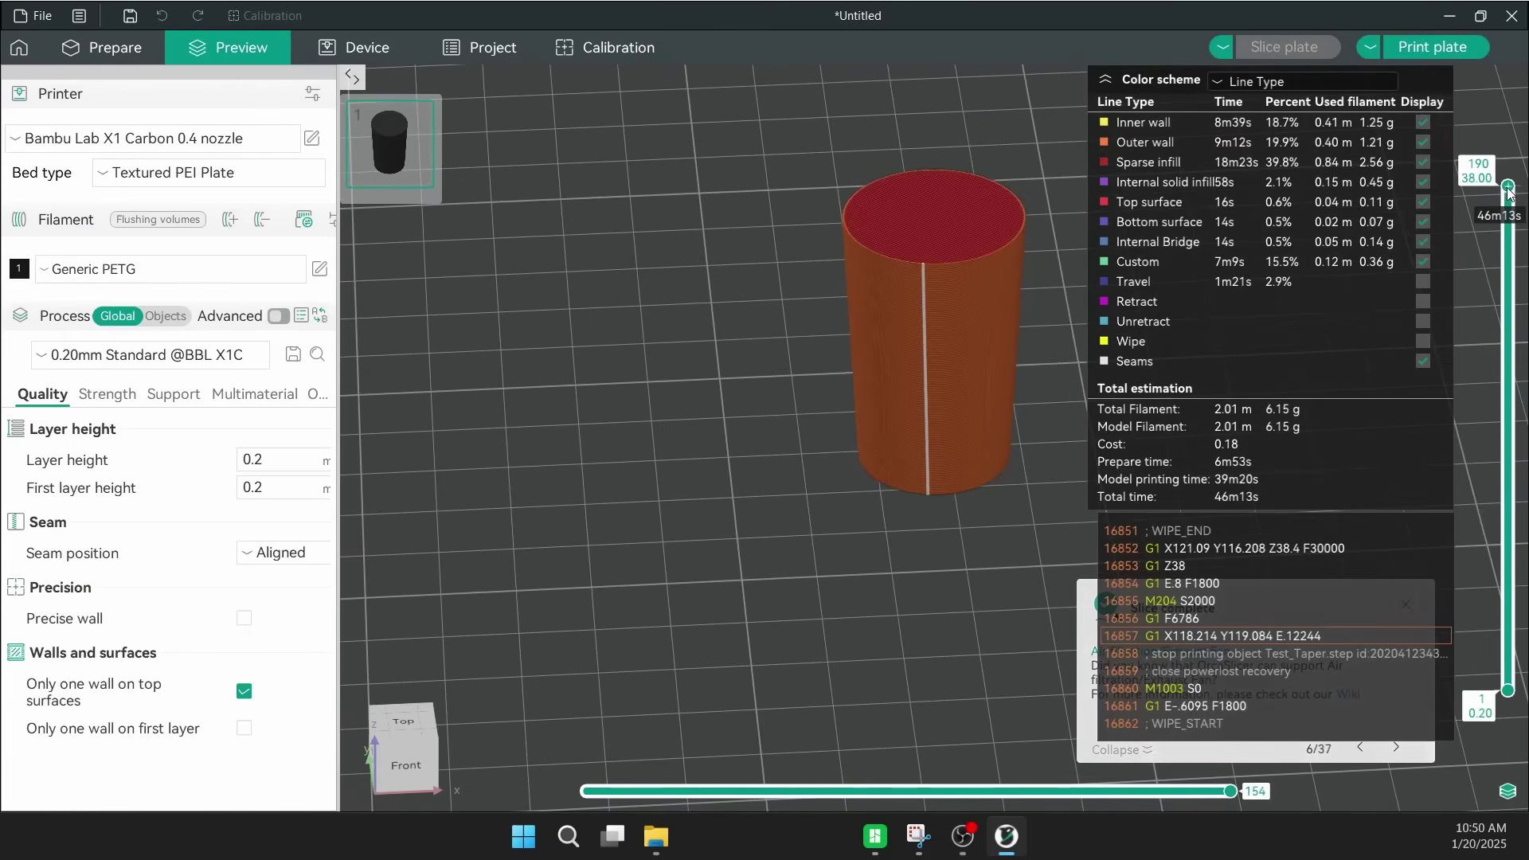
drag(1508, 193, 1509, 380)
drag(953, 447, 892, 537)
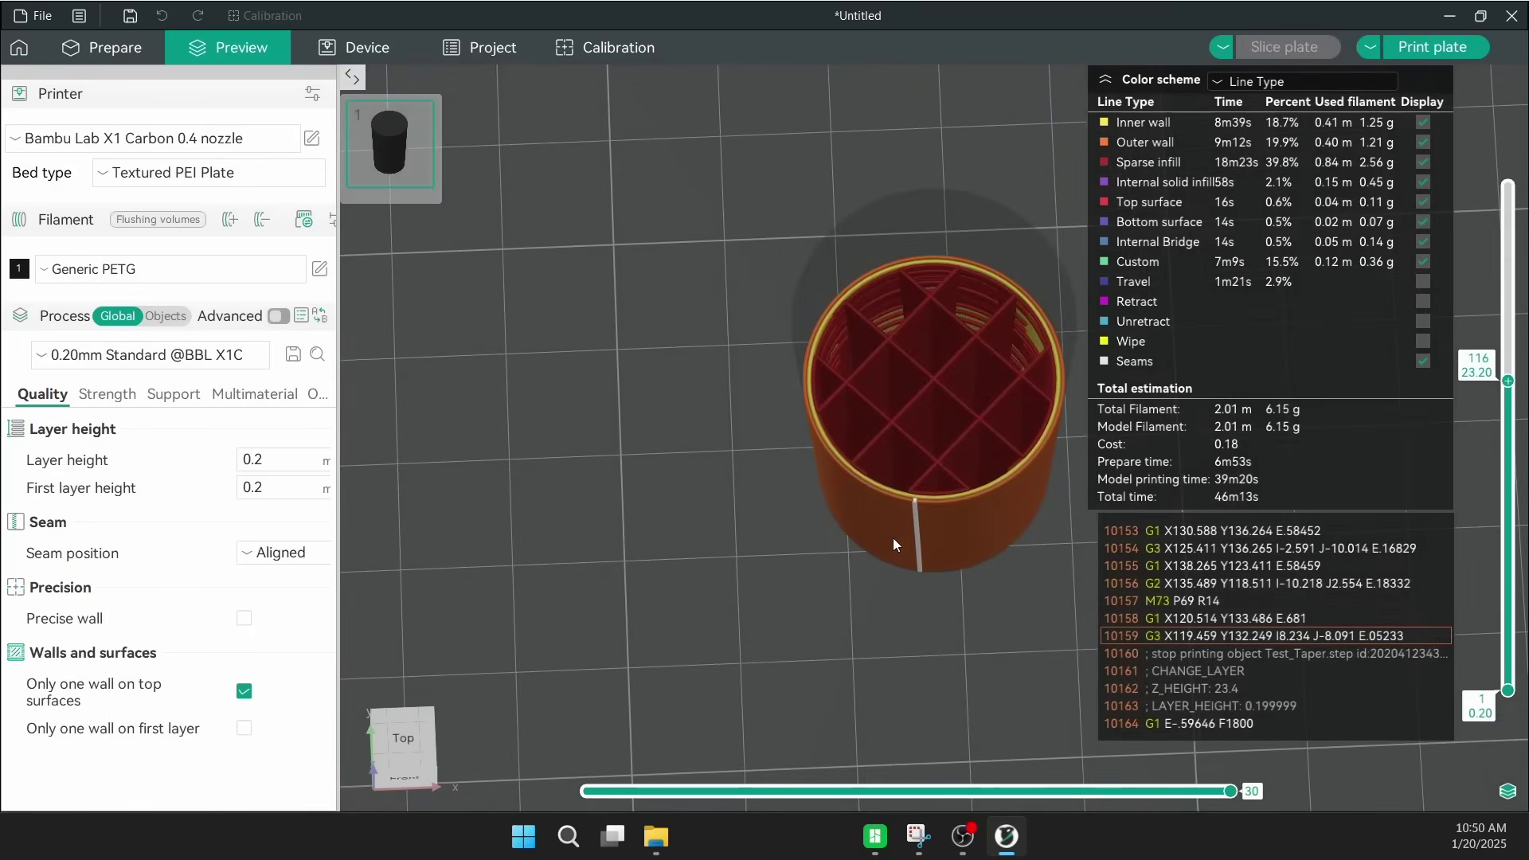
scroll(910, 457, up, 1)
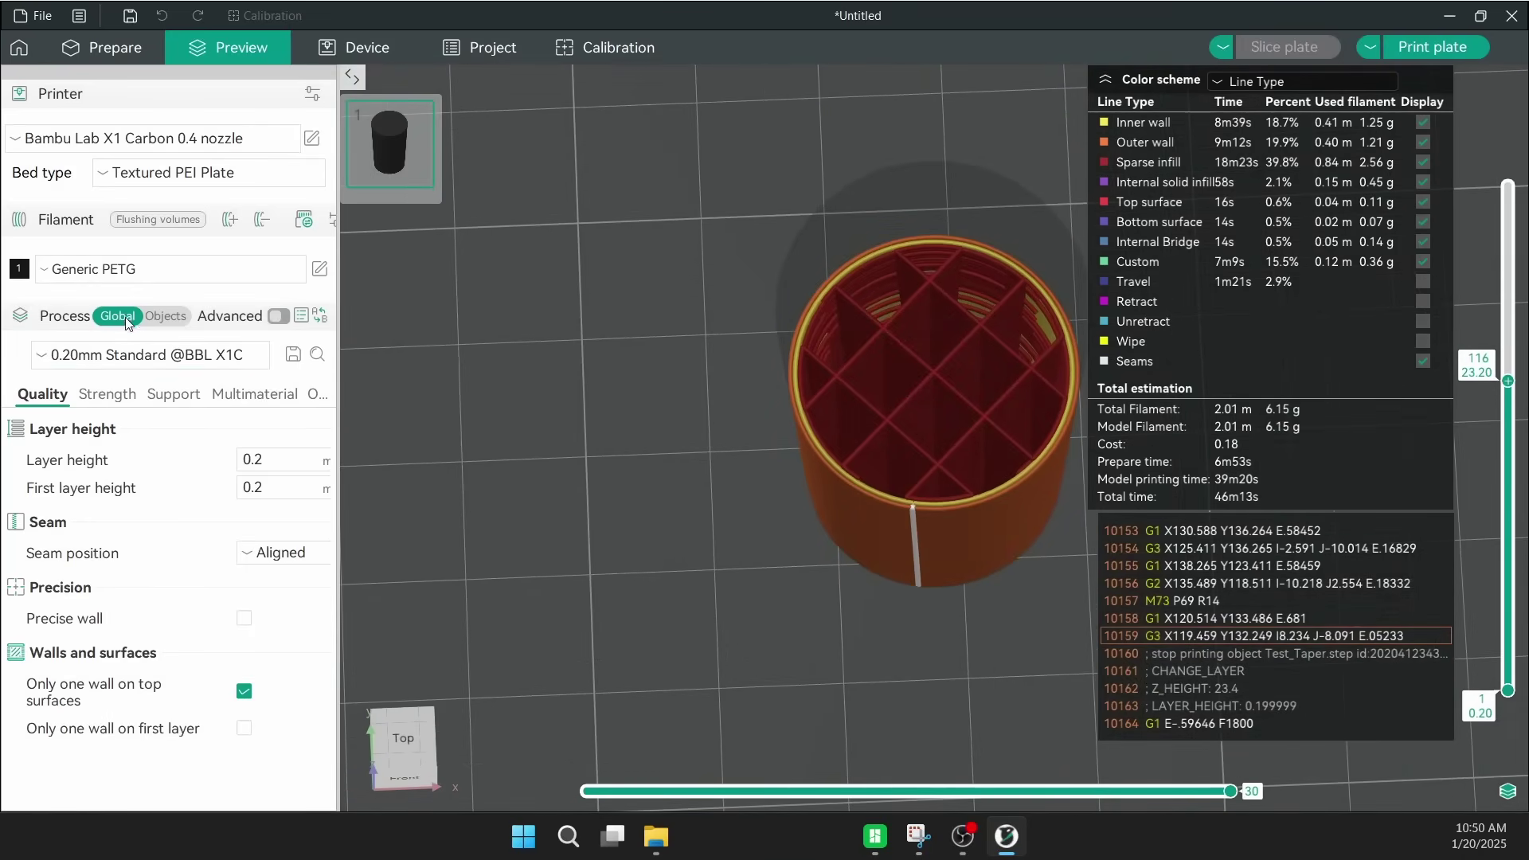
Step: Set Sparse infill pattern to Cubic in the Strength settings and re-slice the plate
click(107, 395)
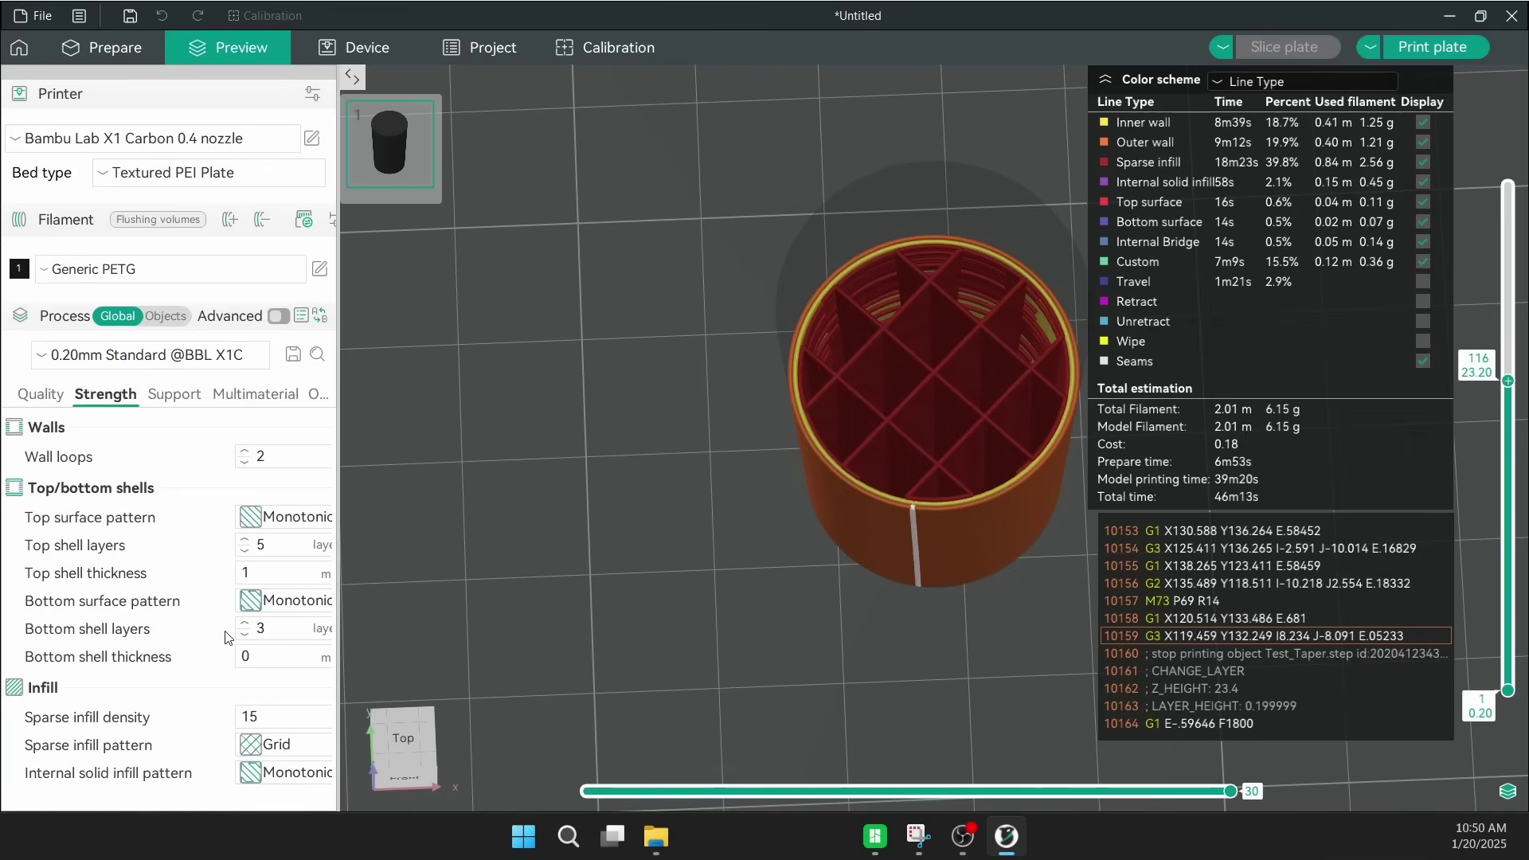
click(242, 747)
key(Escape)
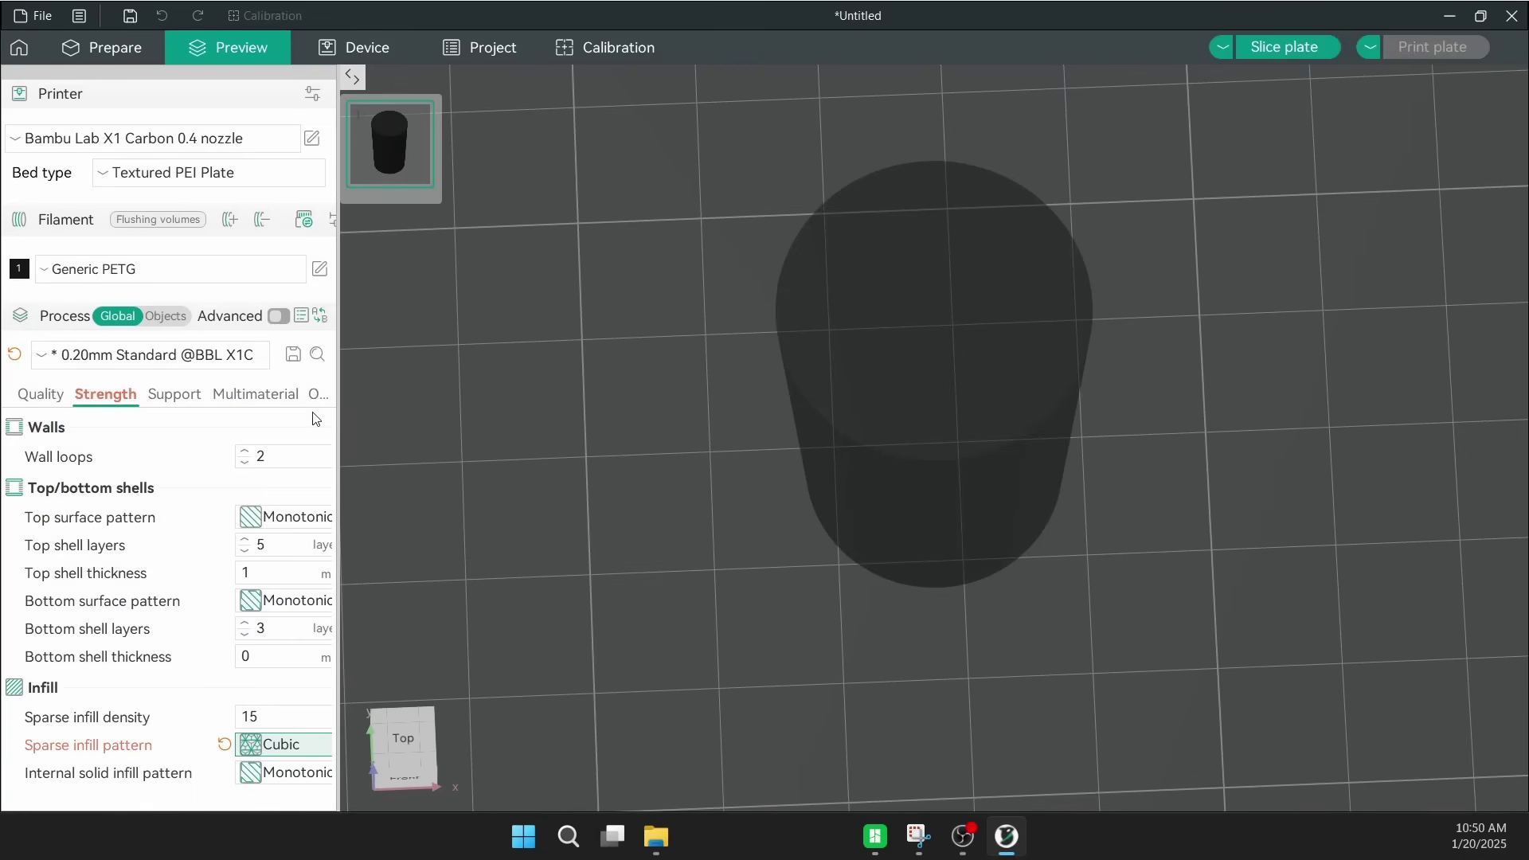
click(1298, 51)
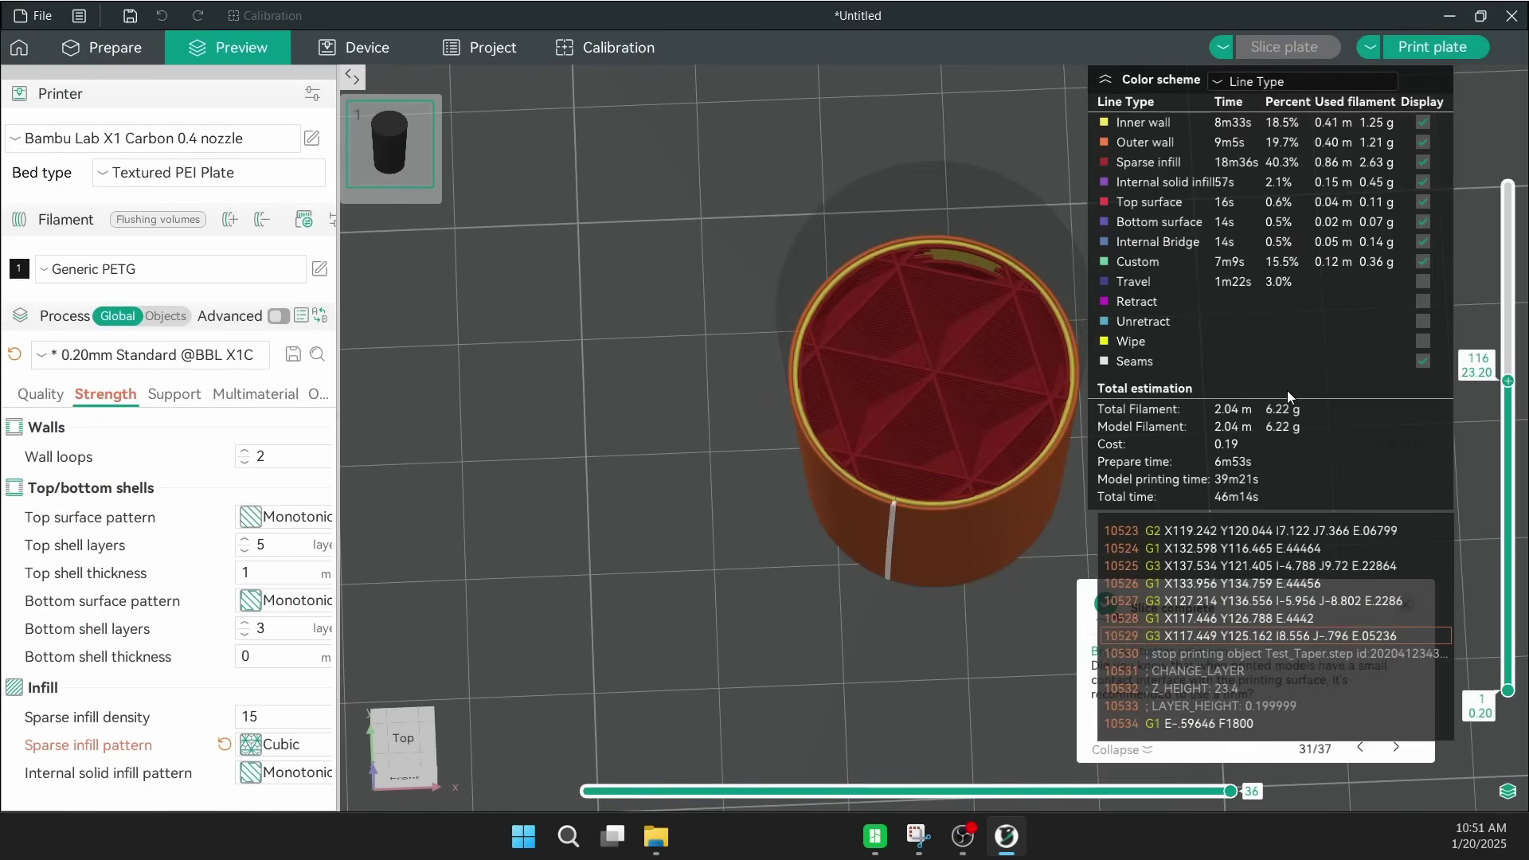
drag(895, 523, 861, 491)
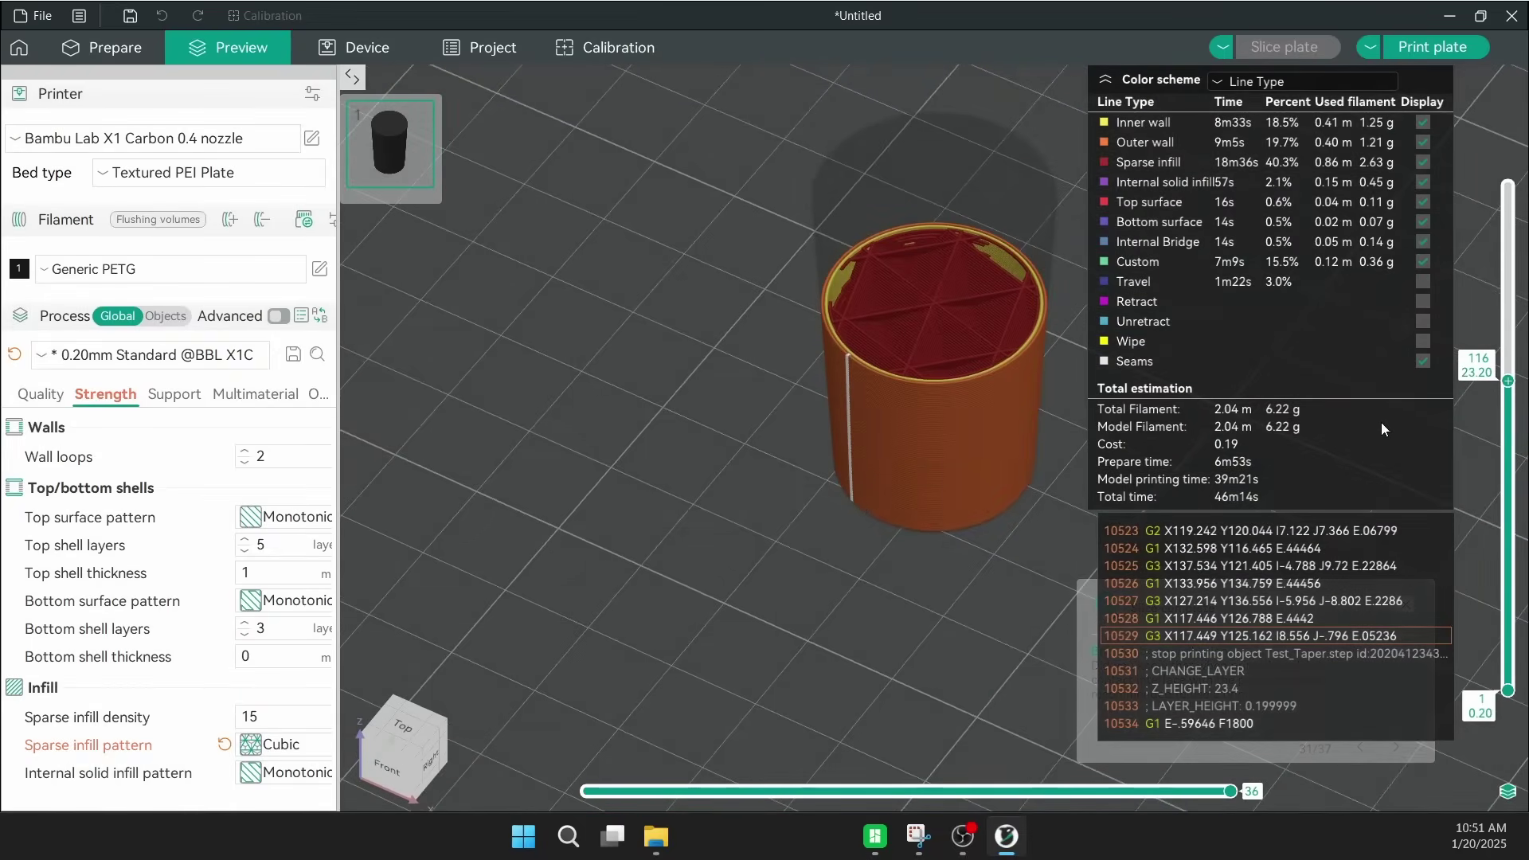
Step: Open and cancel the Print plate dialog, then view CarbonX1's status on the Device page
click(1417, 46)
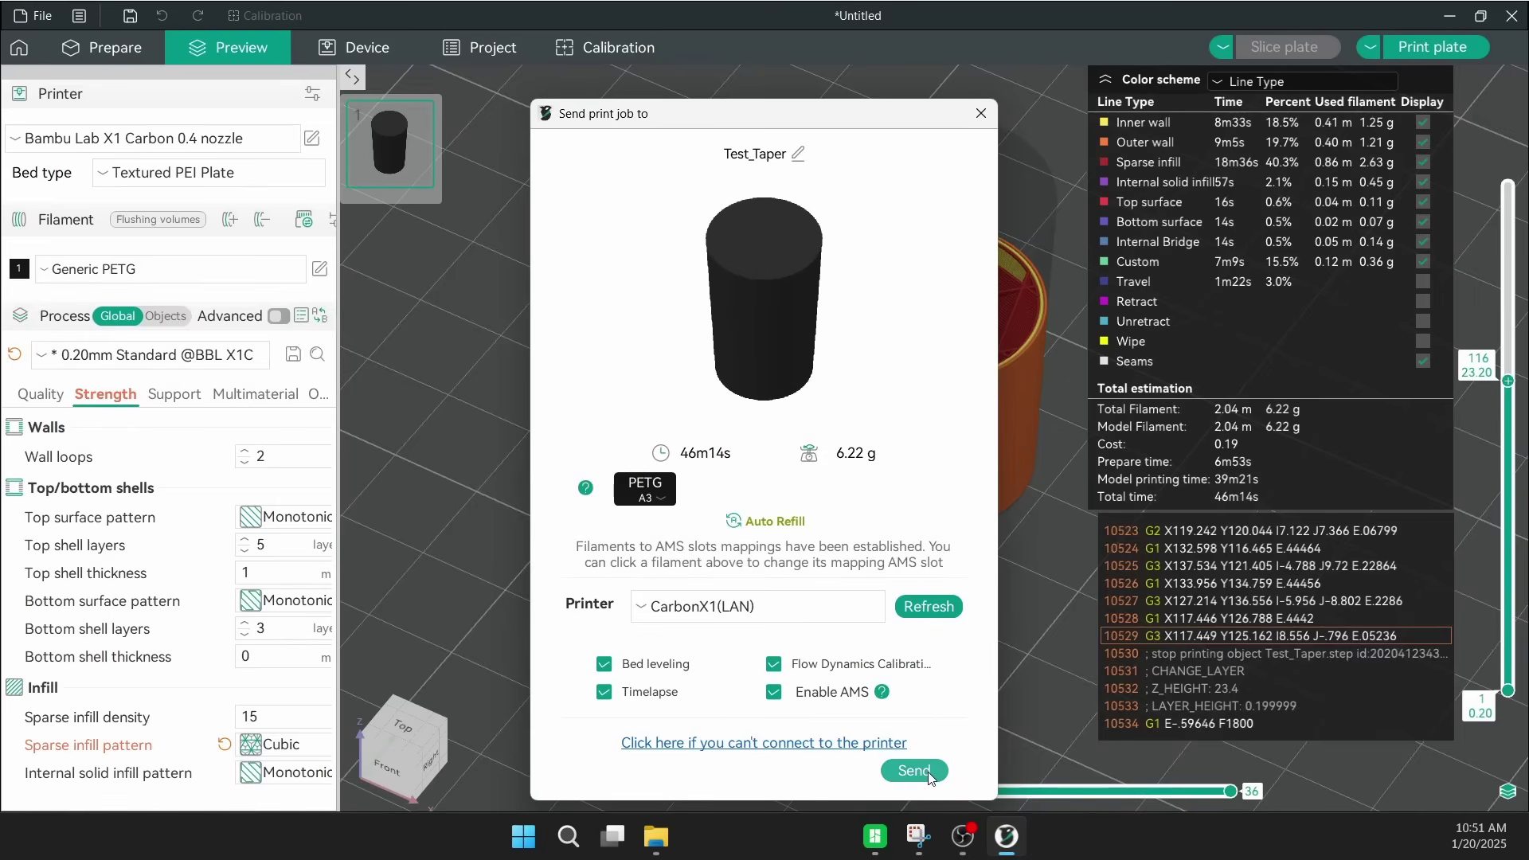
click(980, 114)
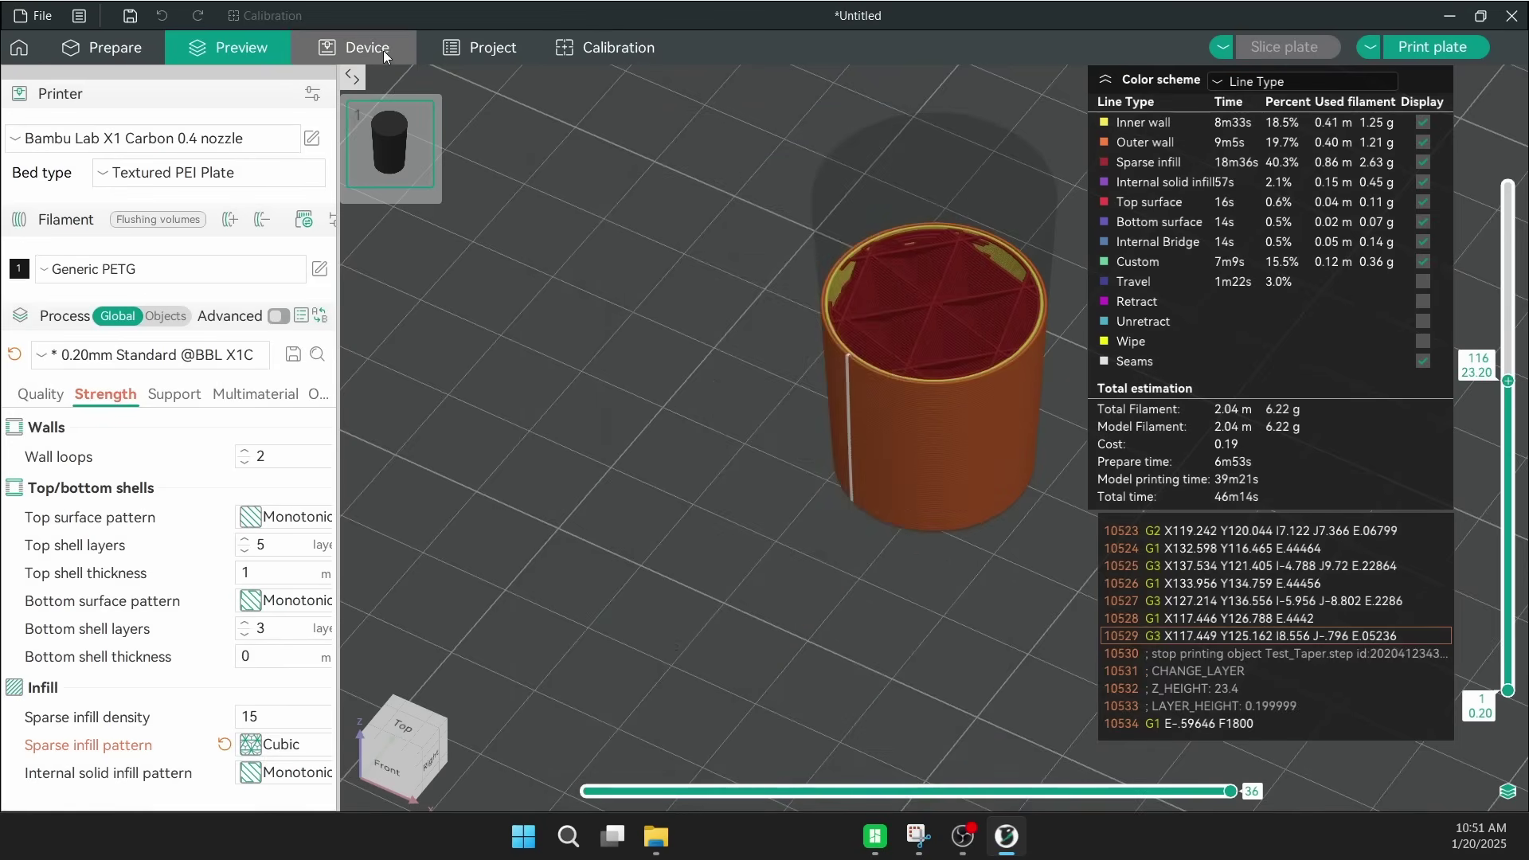
click(383, 50)
click(119, 94)
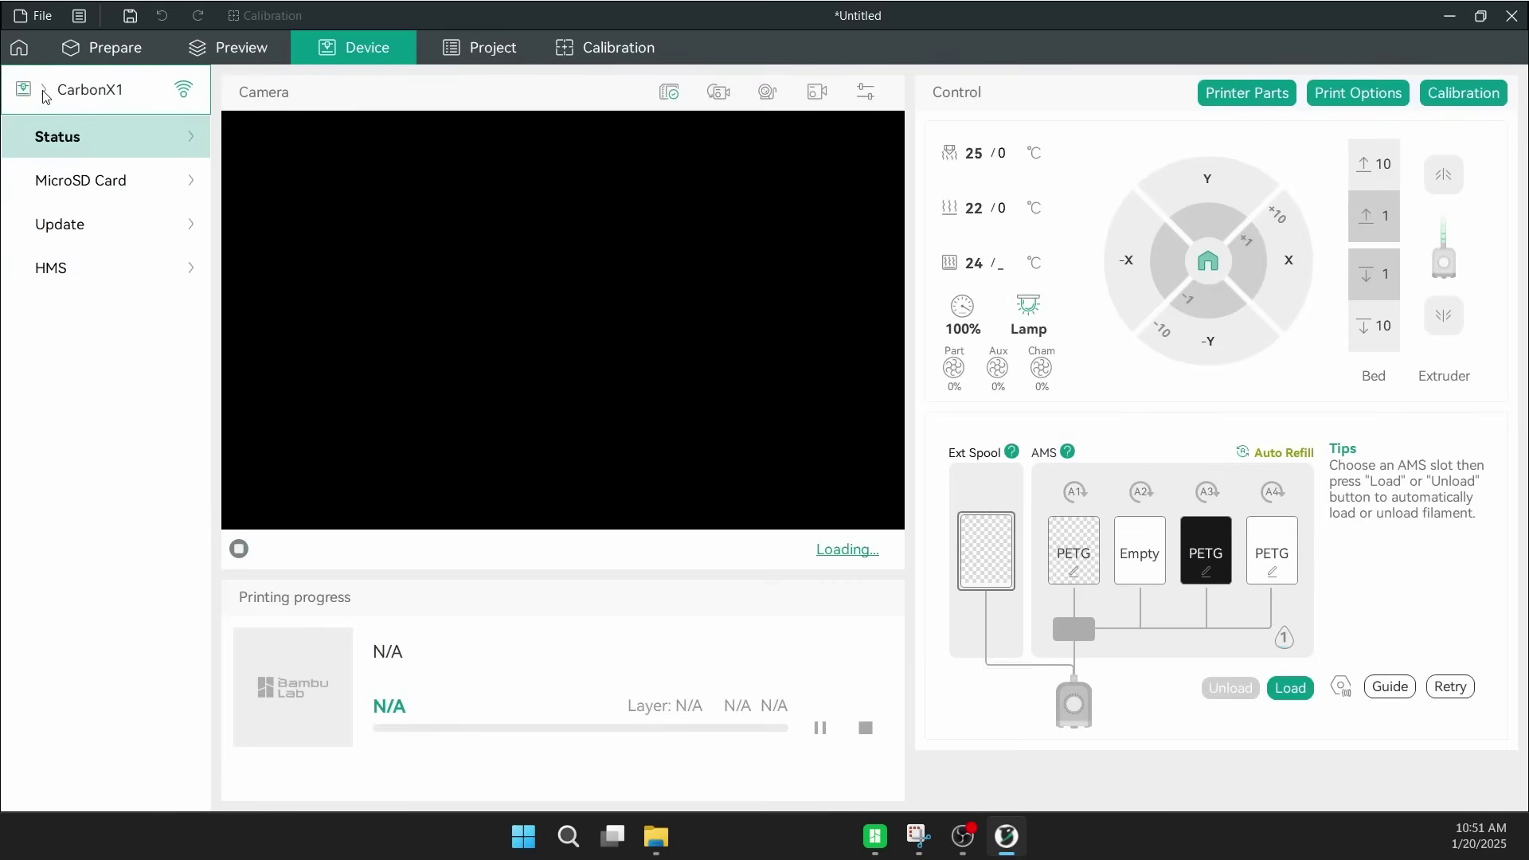
click(110, 94)
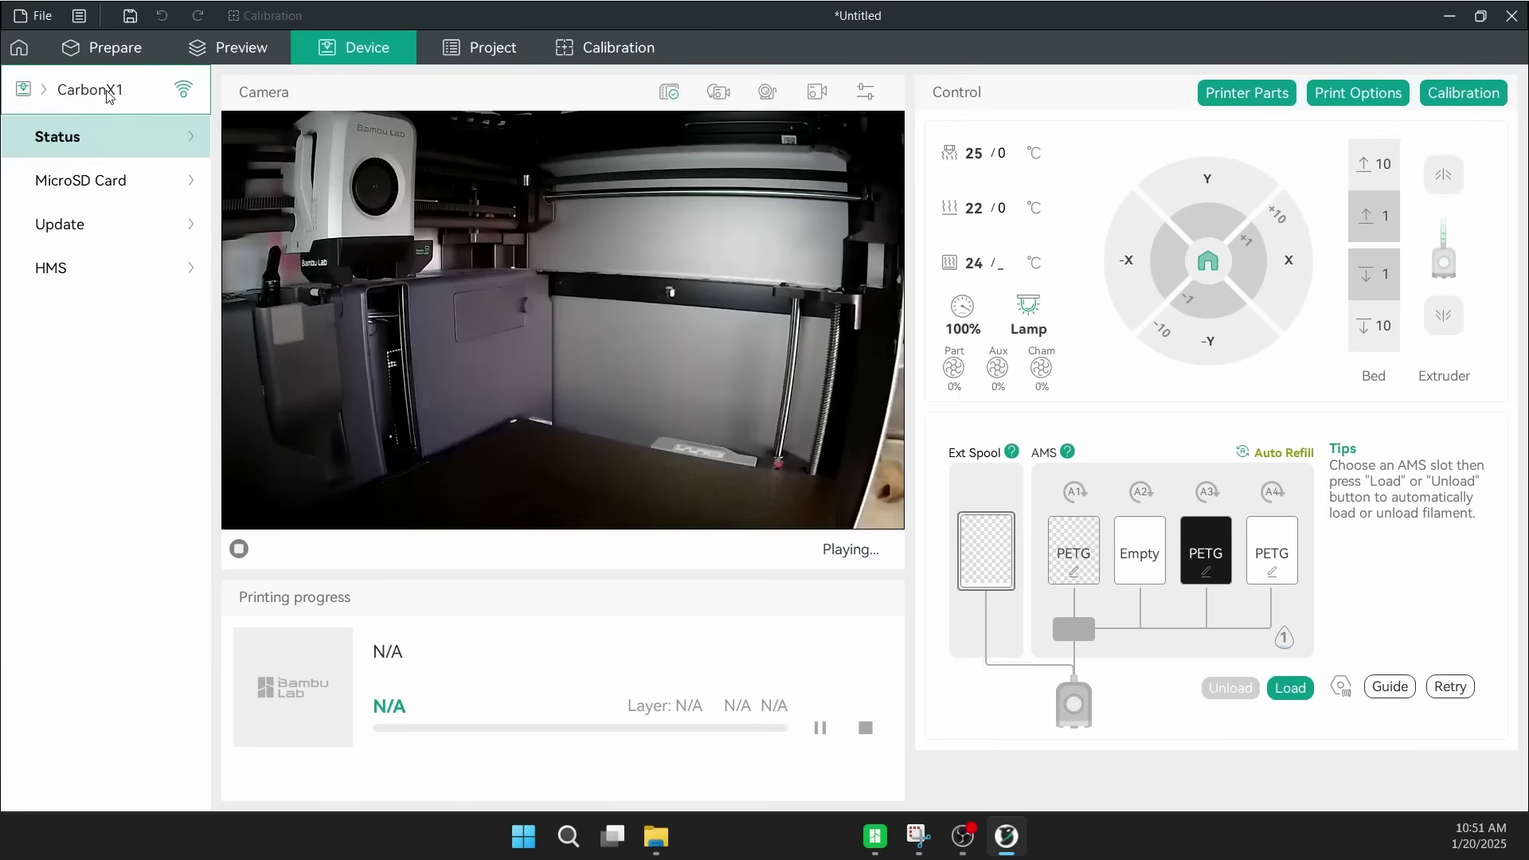
Step: Browse the printer's Update, HMS and MicroSD Card pages, then return to Prepare
click(84, 230)
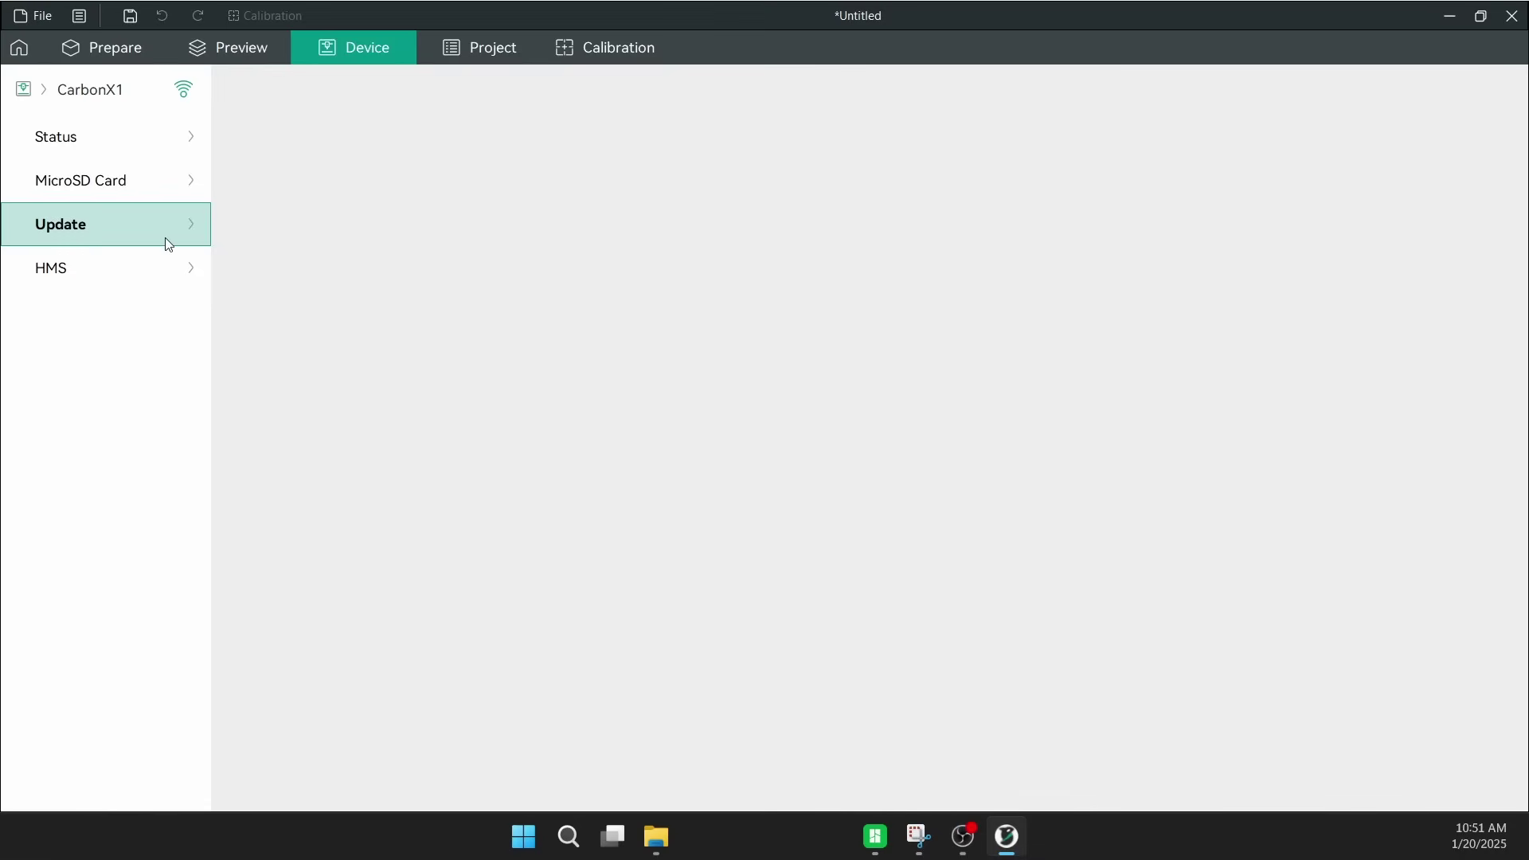
click(153, 268)
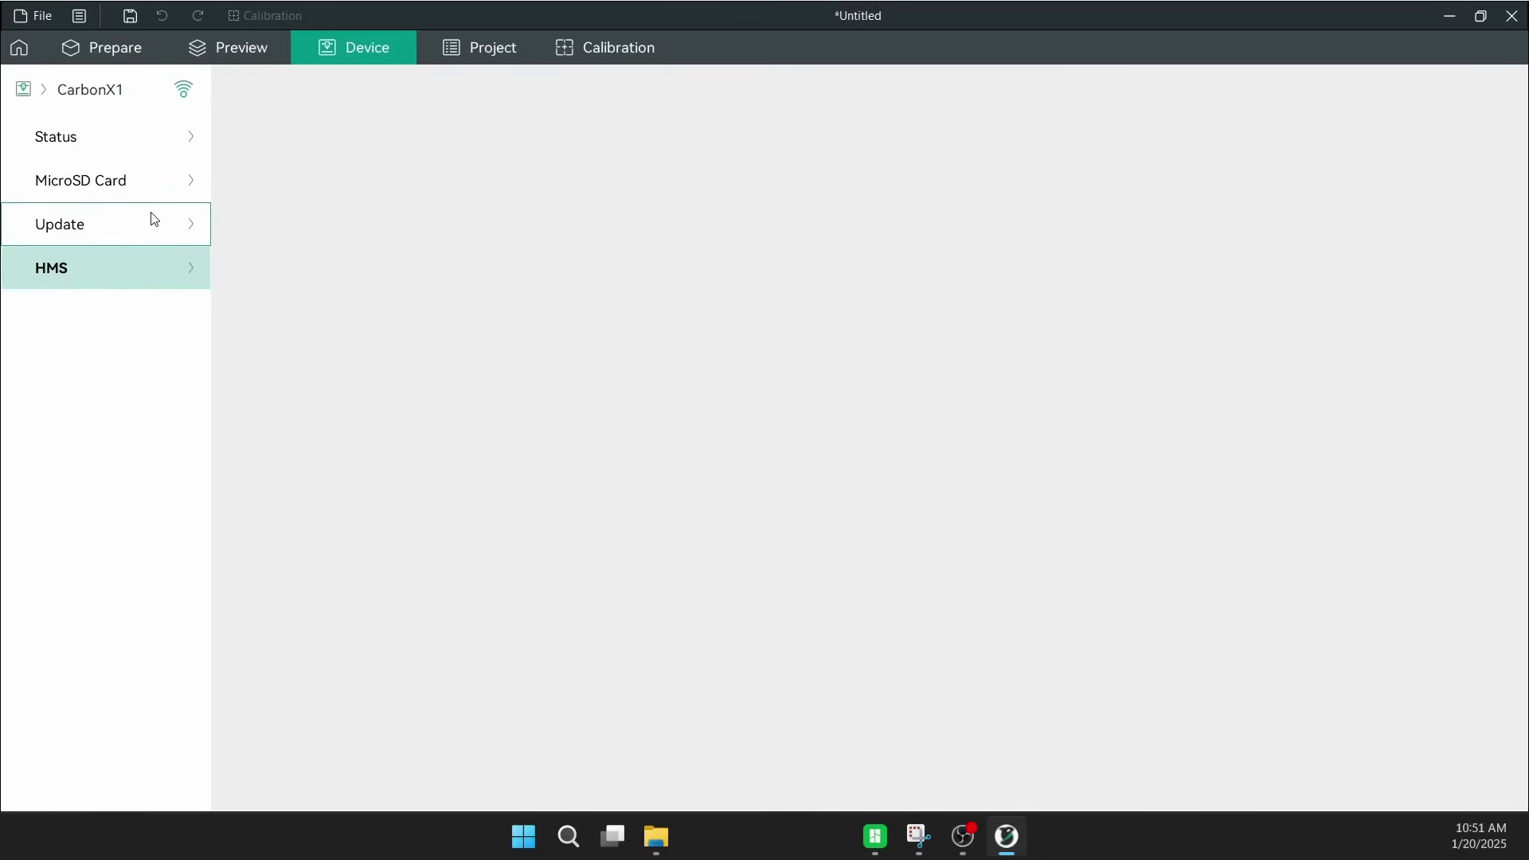
click(153, 183)
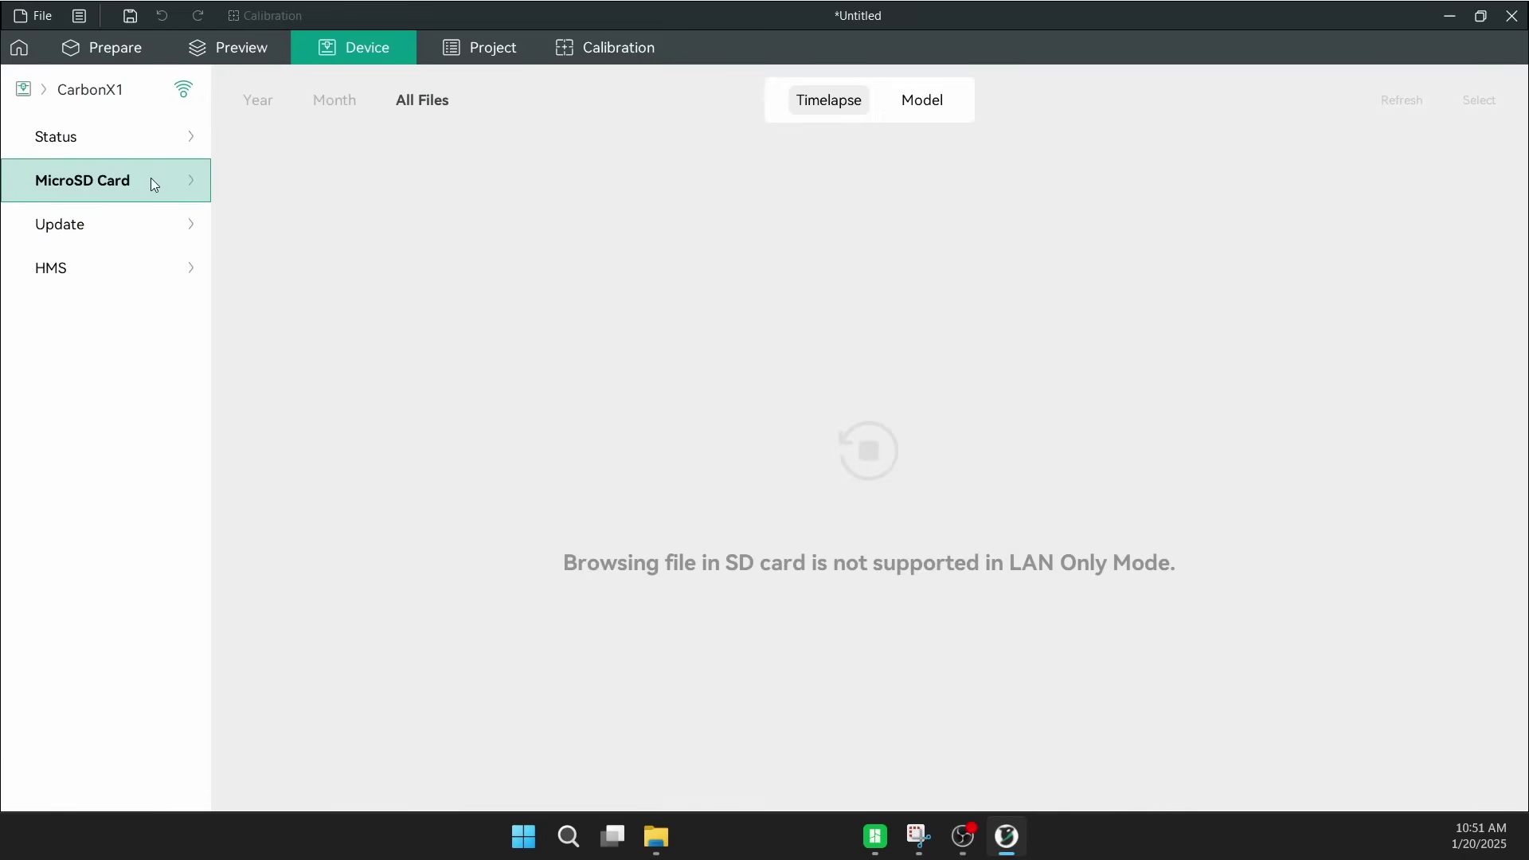
click(147, 222)
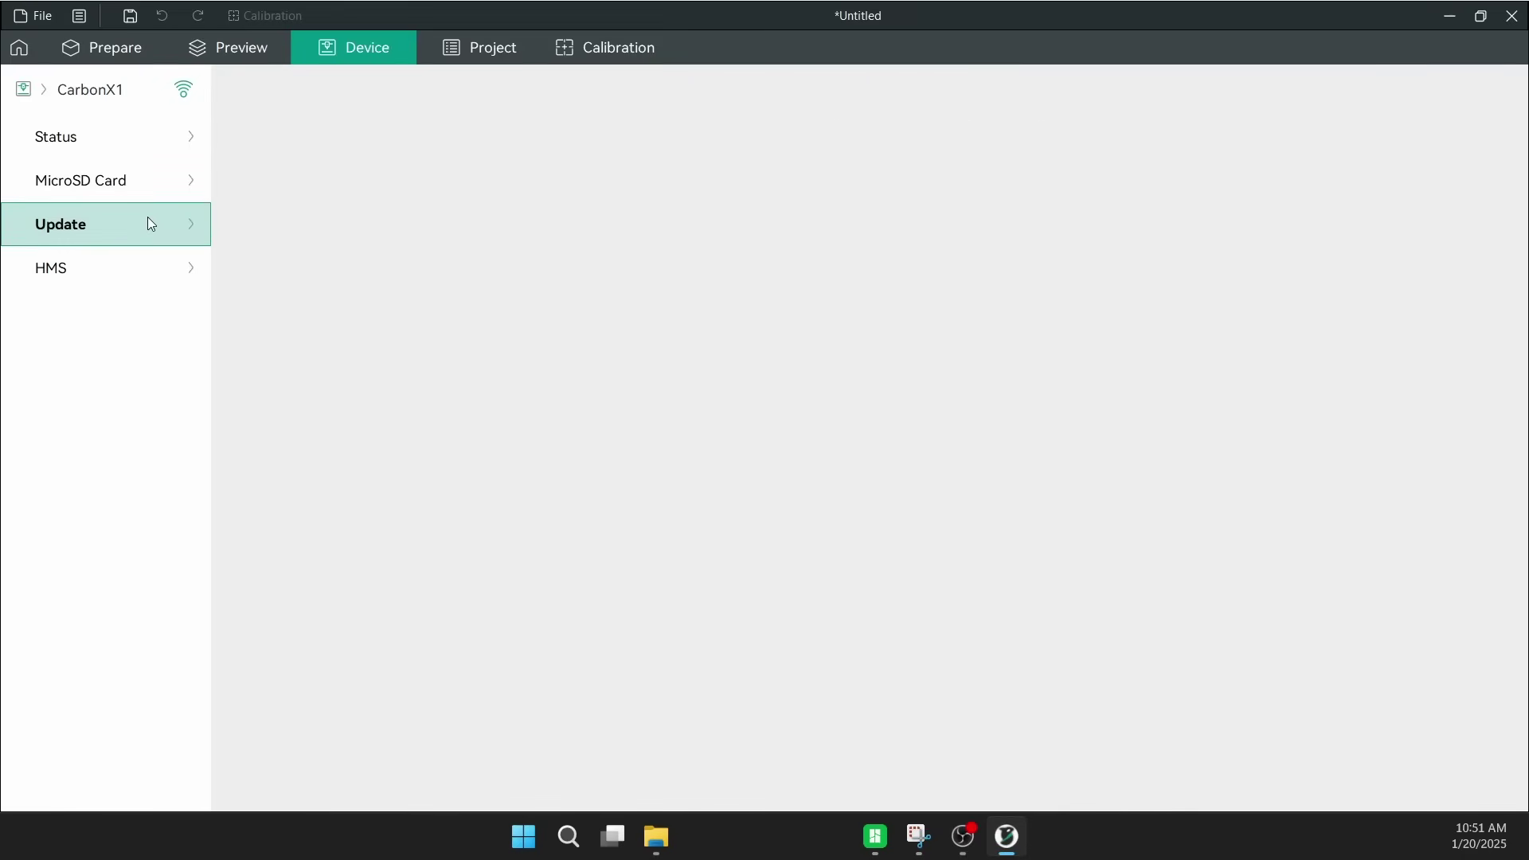
click(123, 101)
click(107, 45)
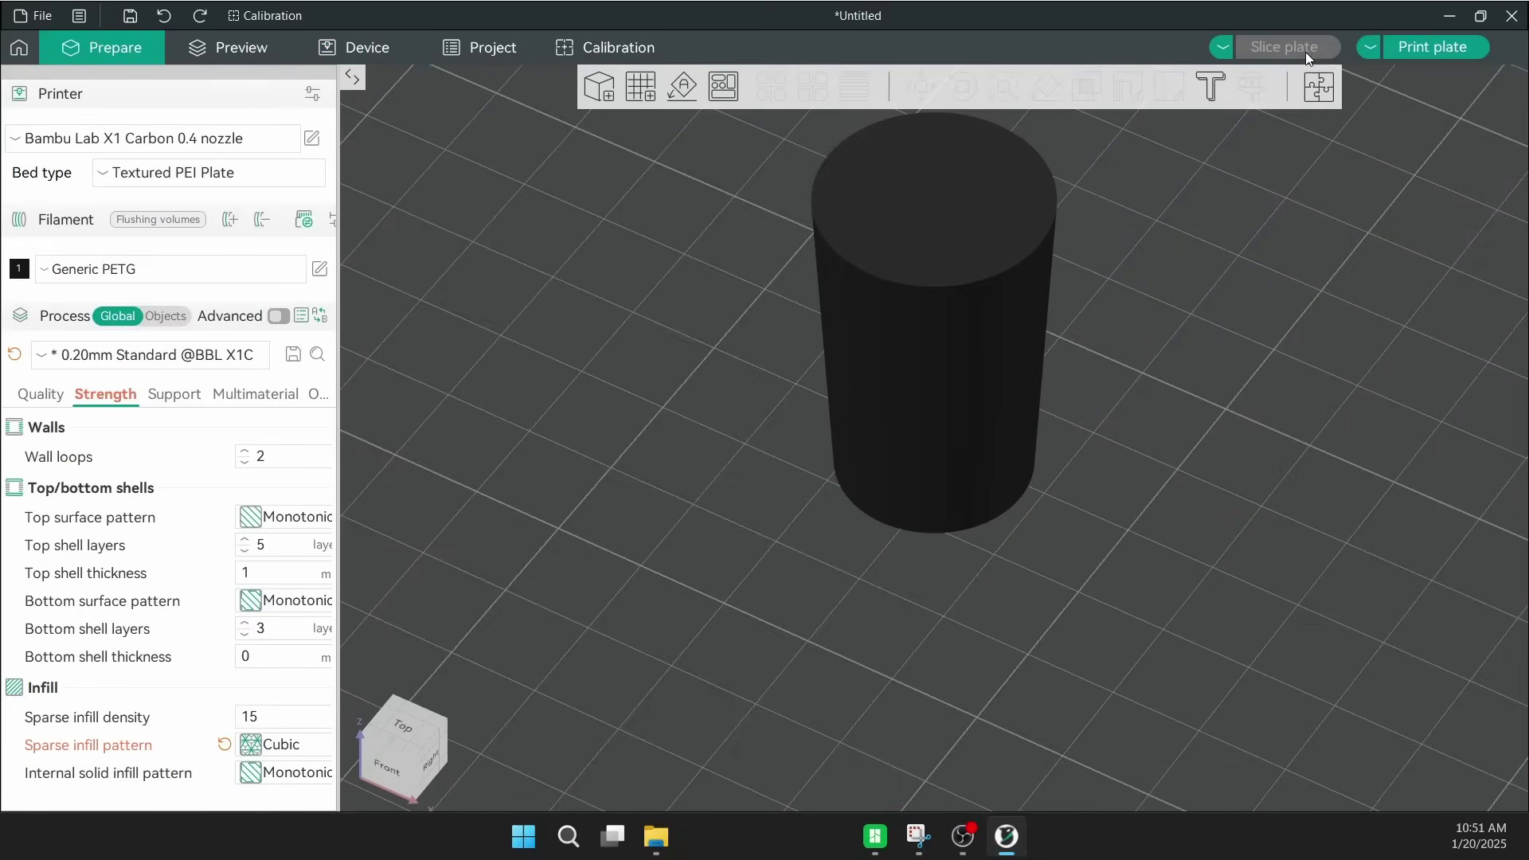
Step: Preview the sliced Test_Taper cylinder and send the print job to CarbonX1 (LAN)
click(241, 51)
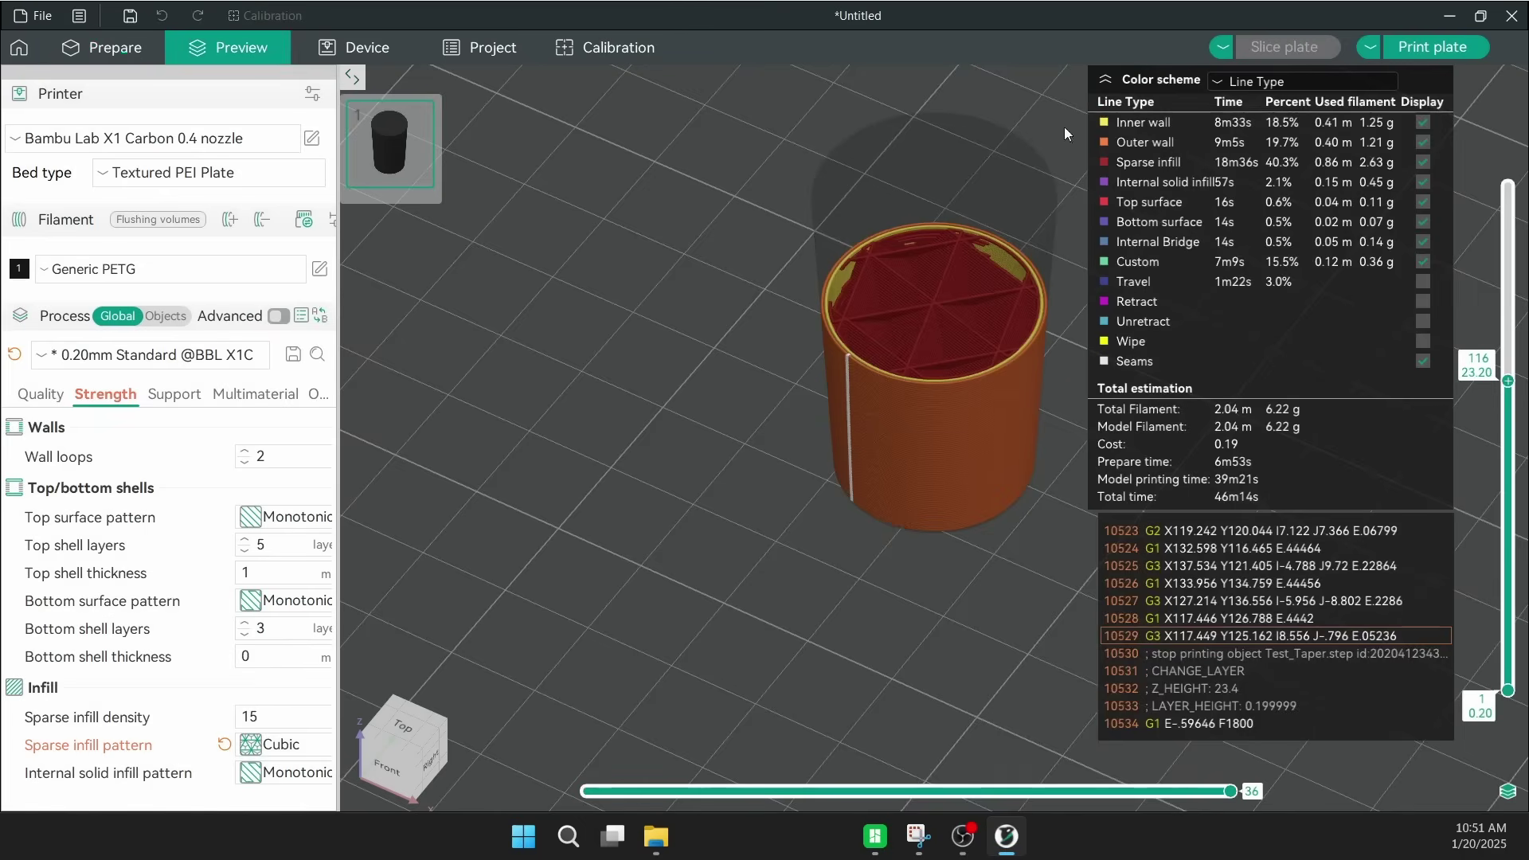
drag(892, 398, 1020, 409)
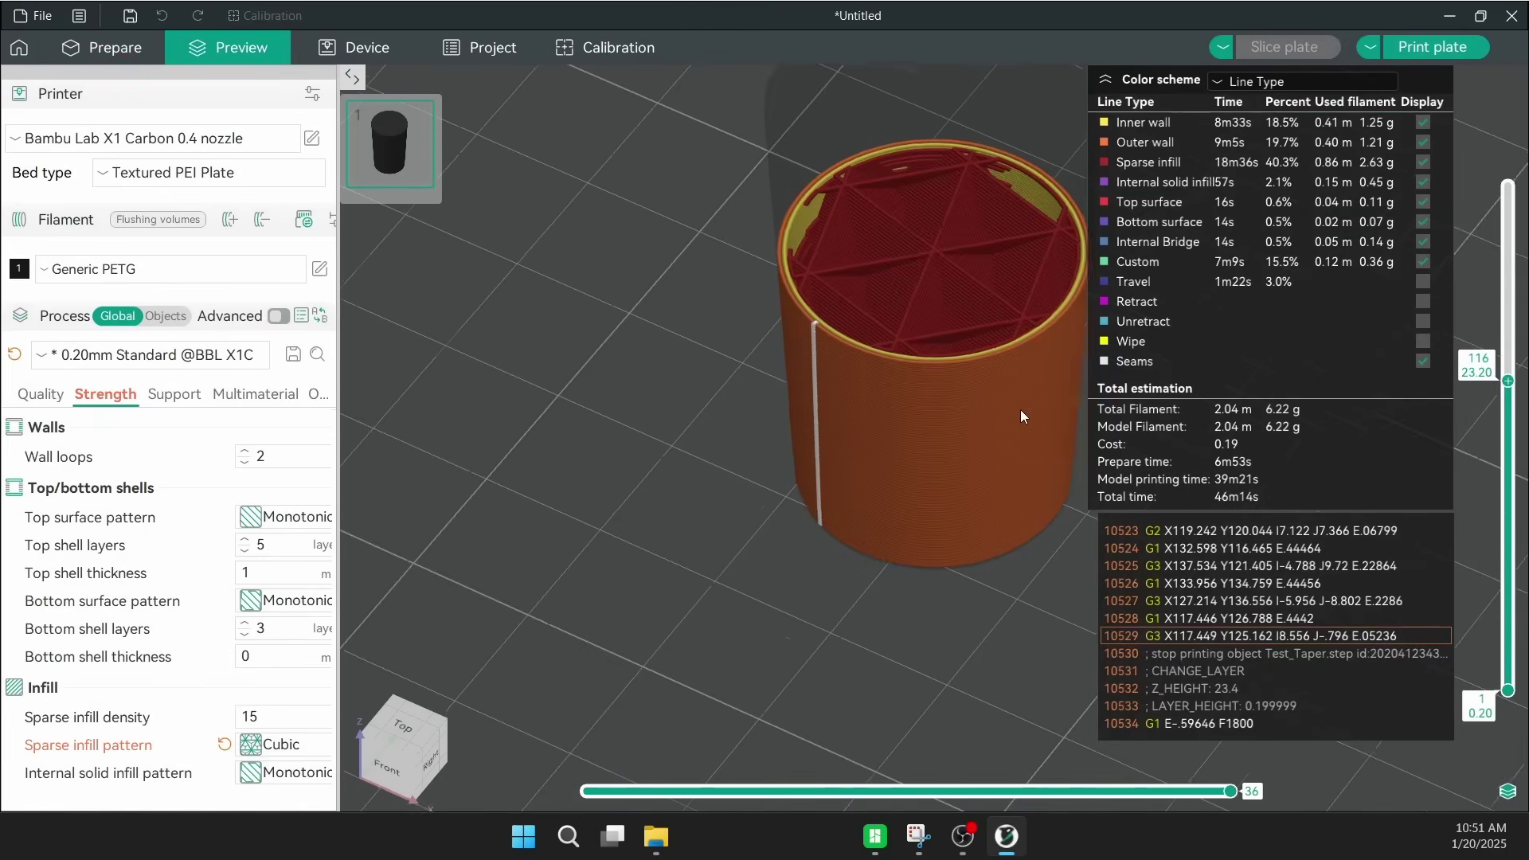
click(1415, 53)
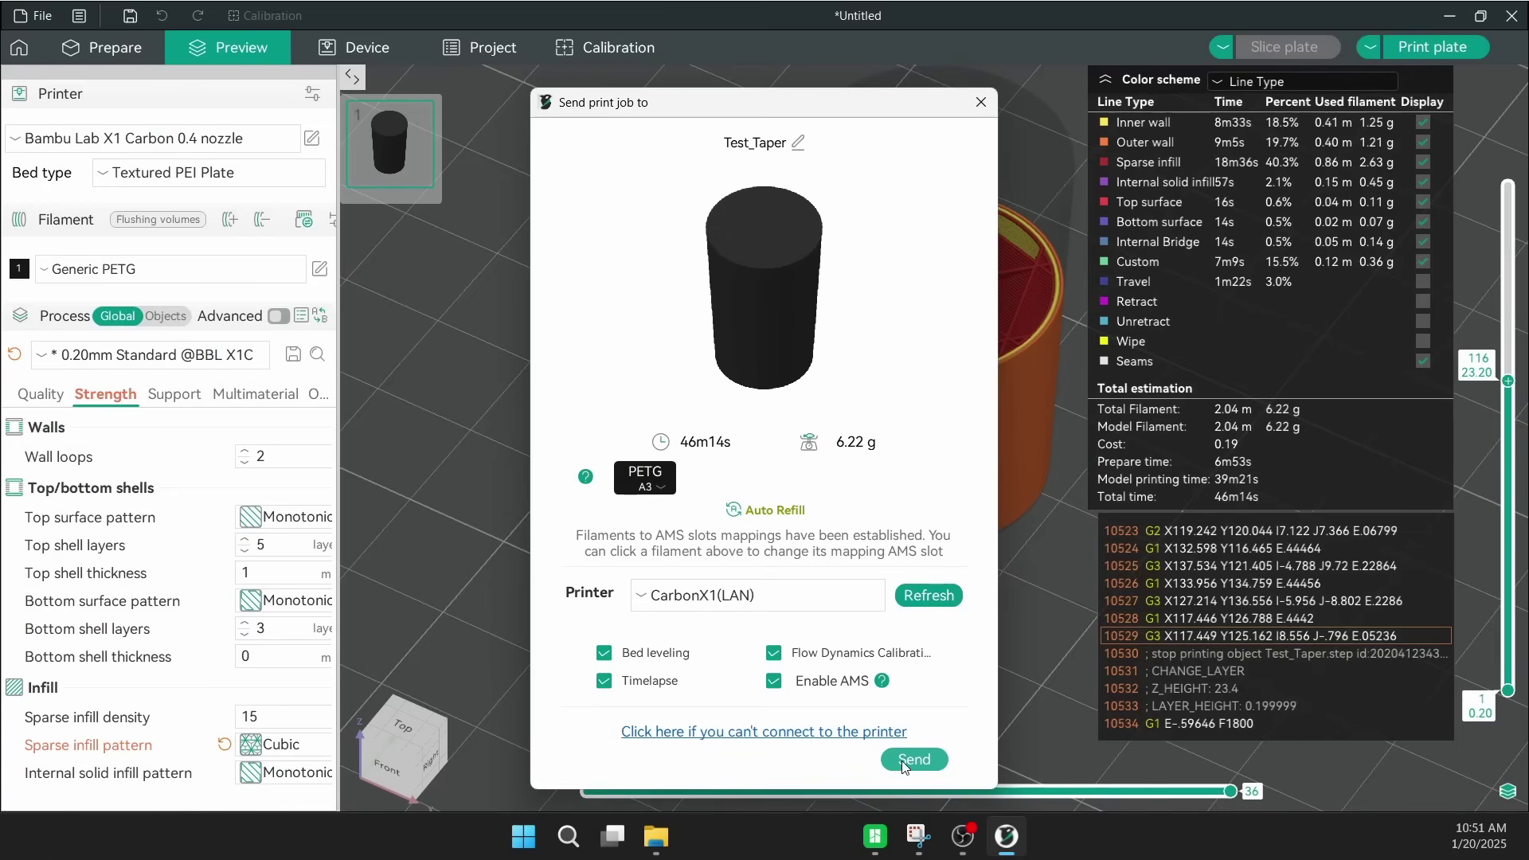
click(943, 761)
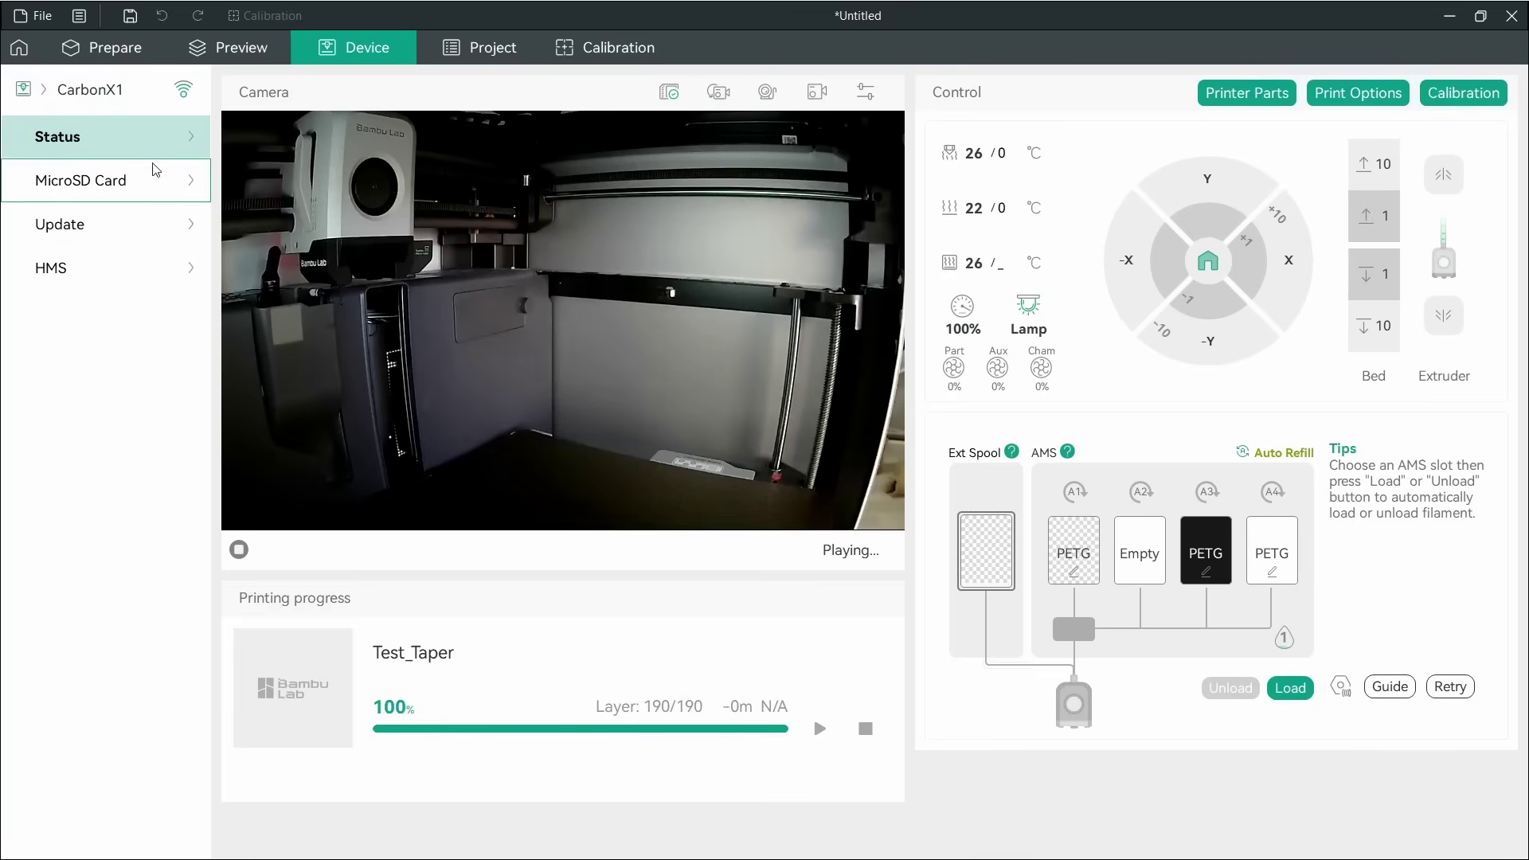
Step: Open the device dropdown from the CarbonX1 header to list CarbonX1 and the A1mini
click(102, 99)
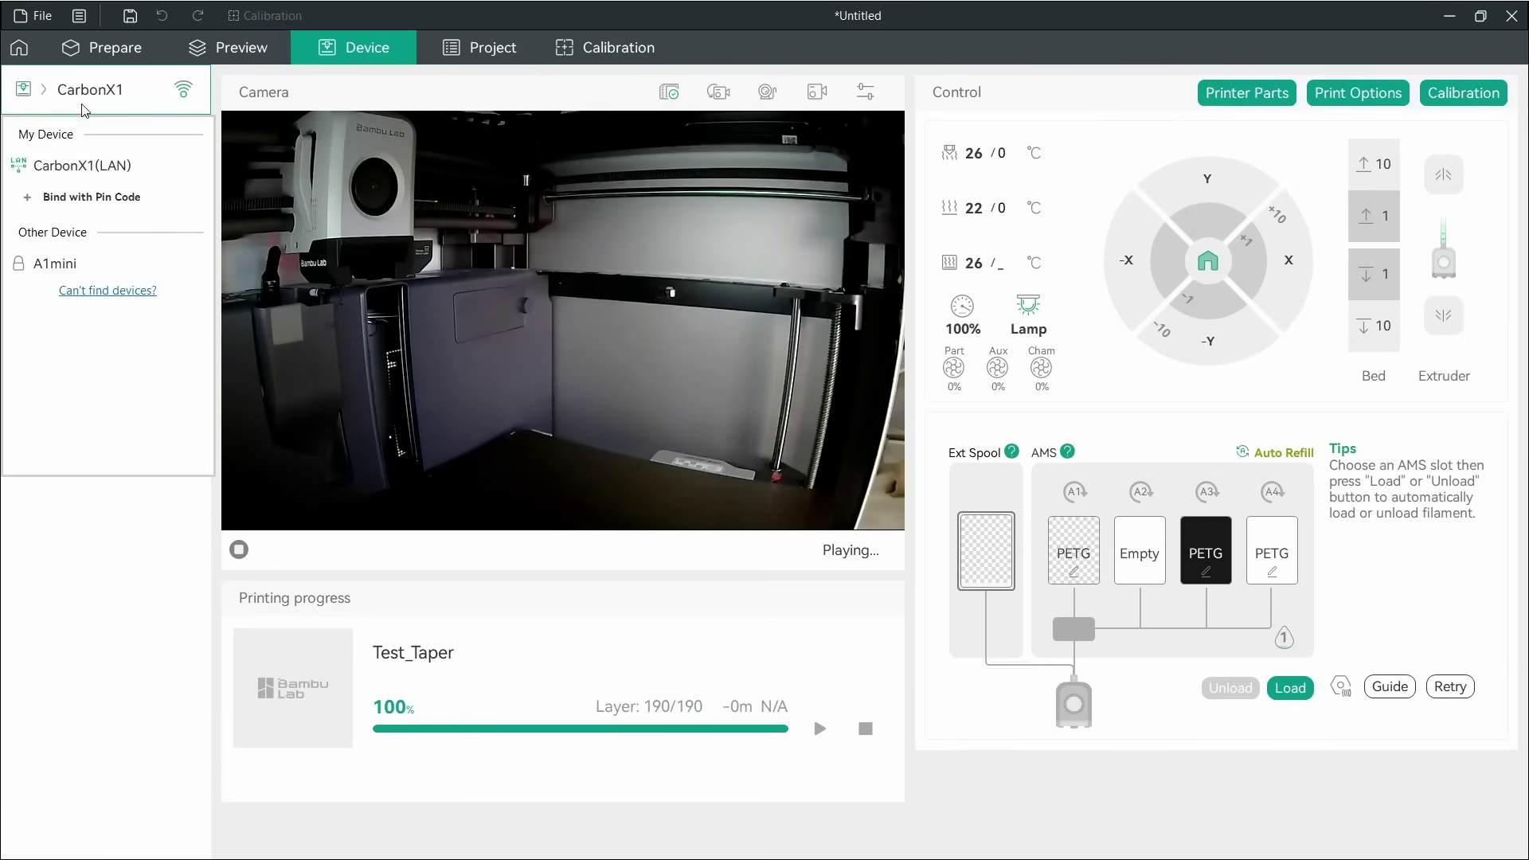
Step: Select the A1mini under Other Device and connect it over LAN with the printer's access code
click(45, 271)
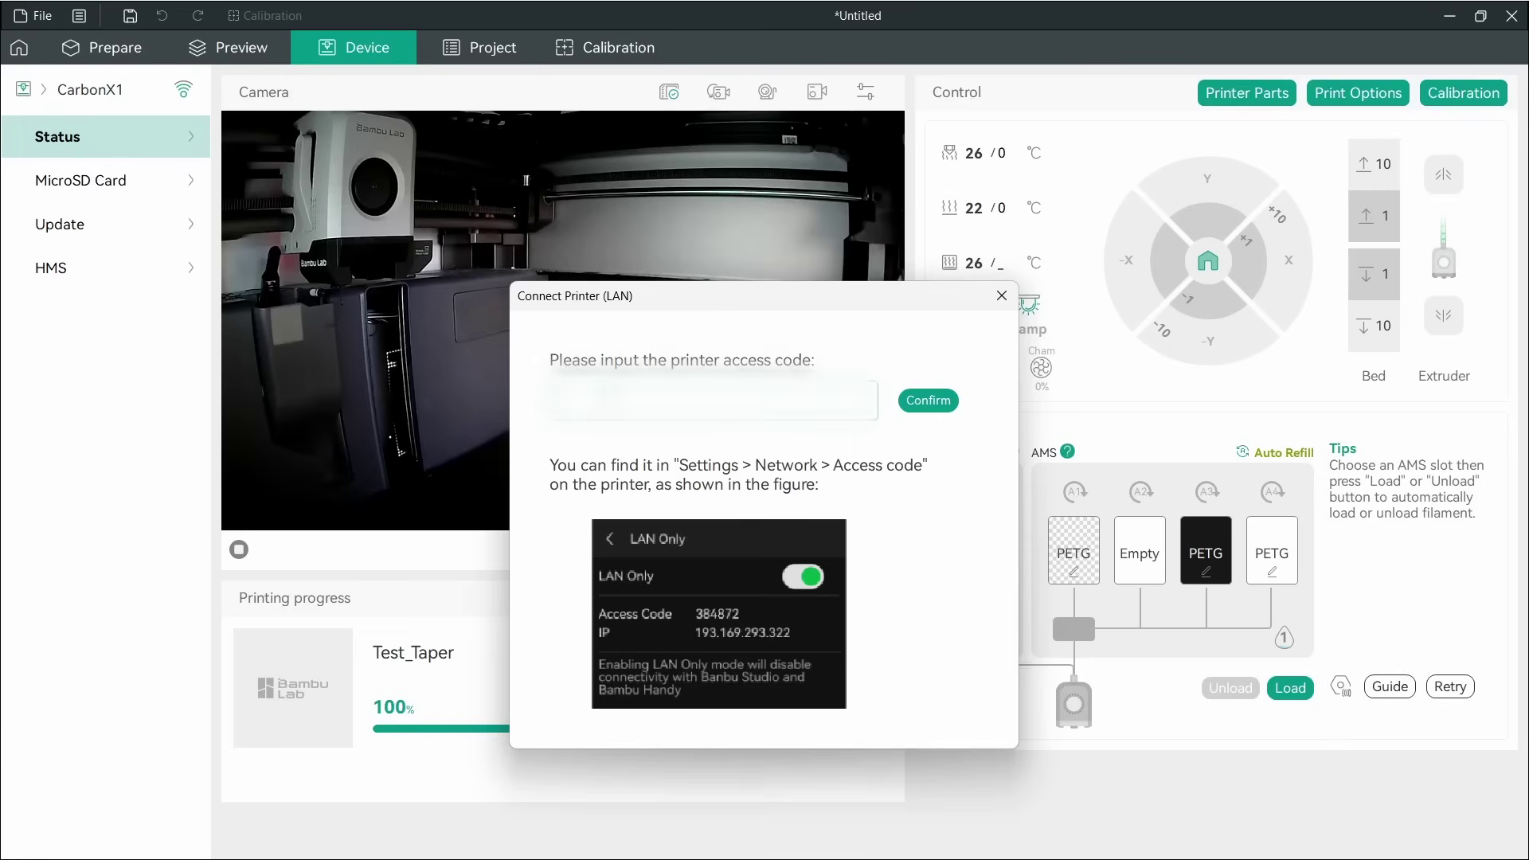
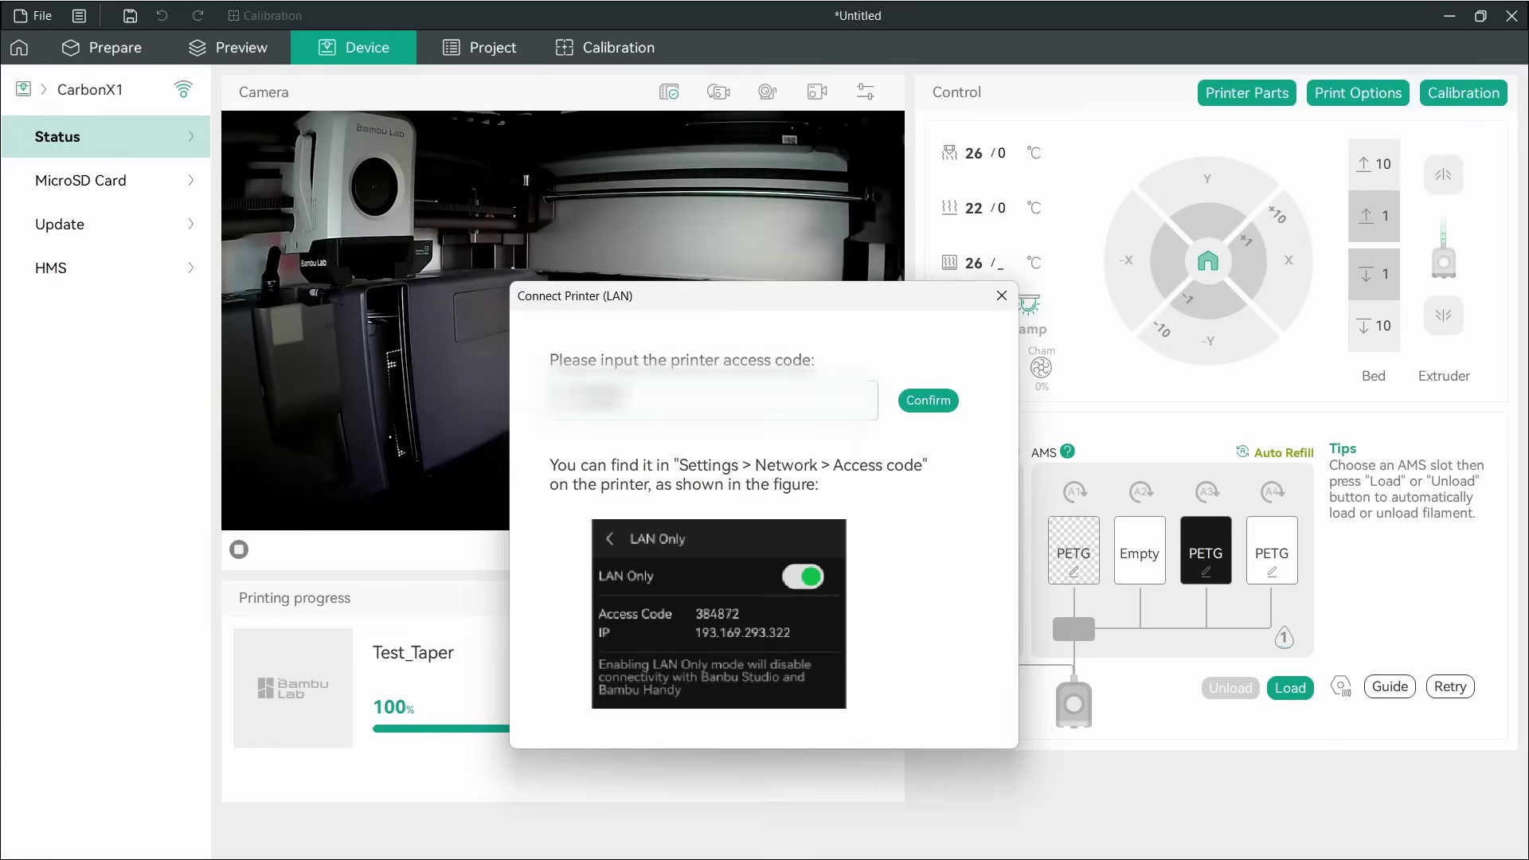
click(948, 406)
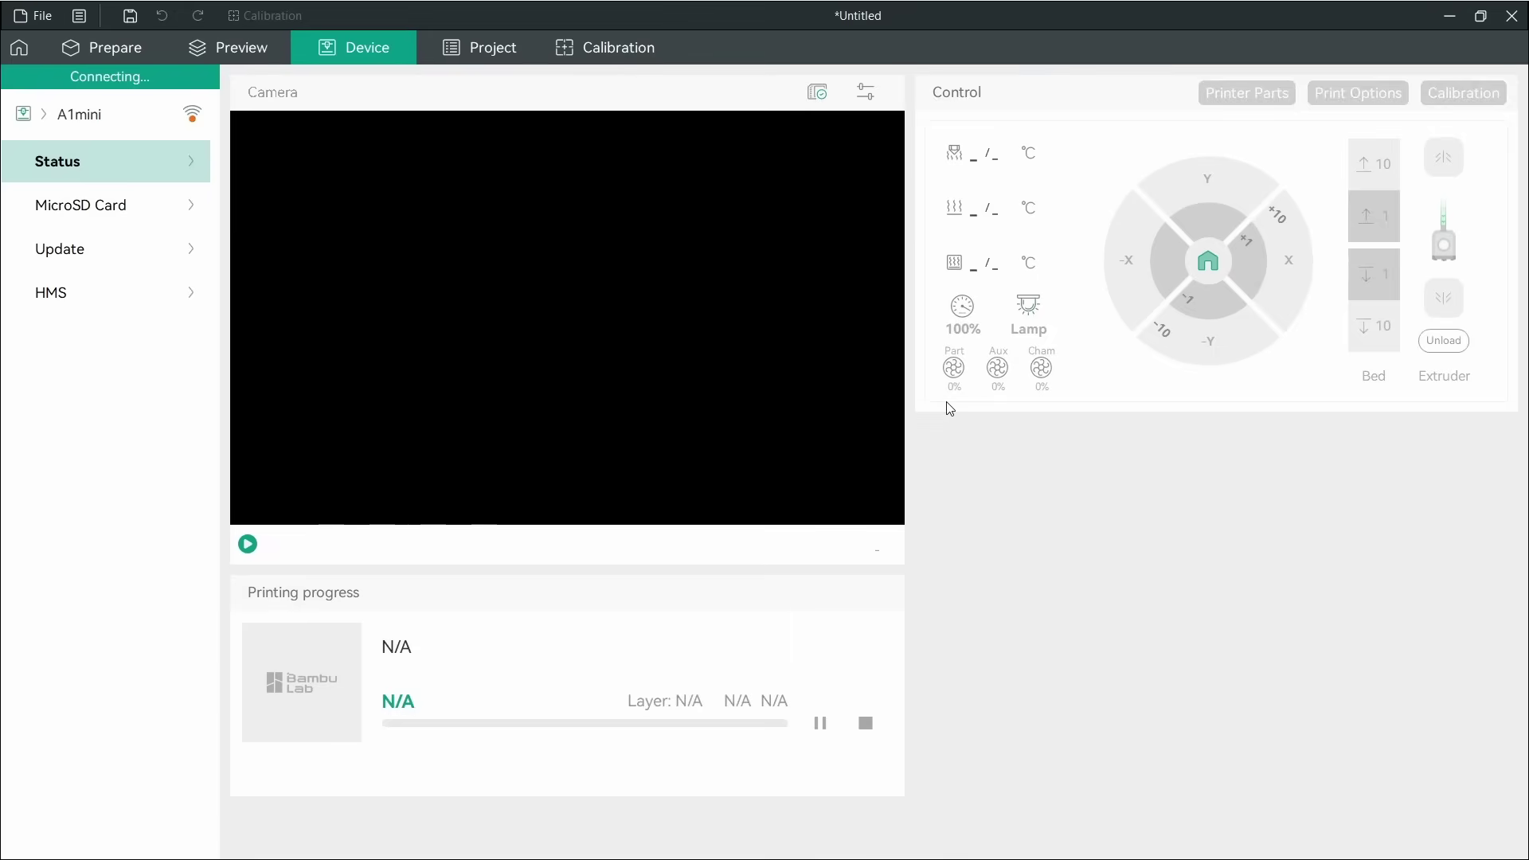